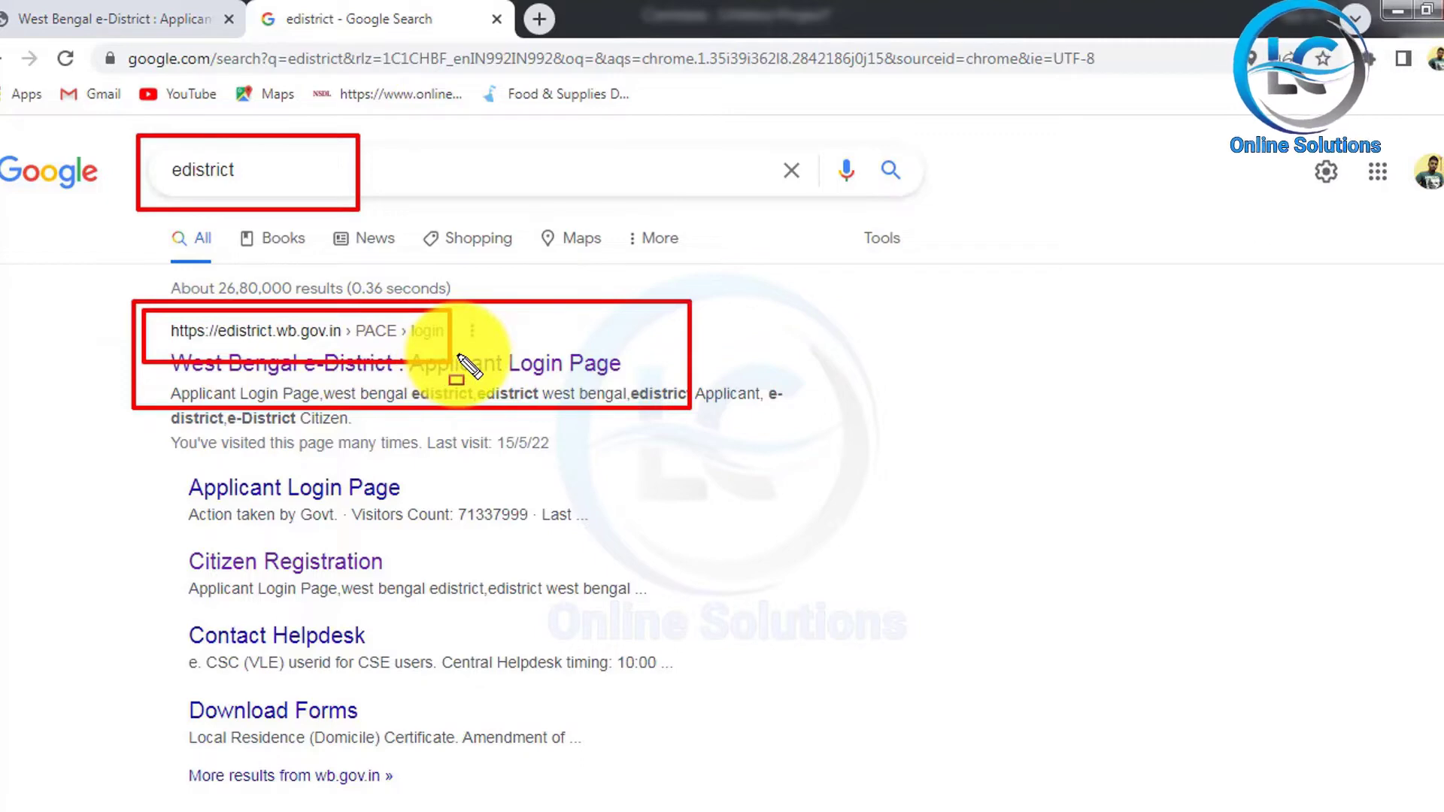
# Step: Return to the West Bengal e-District tab and review the Citizen Login panel
pyautogui.click(124, 18)
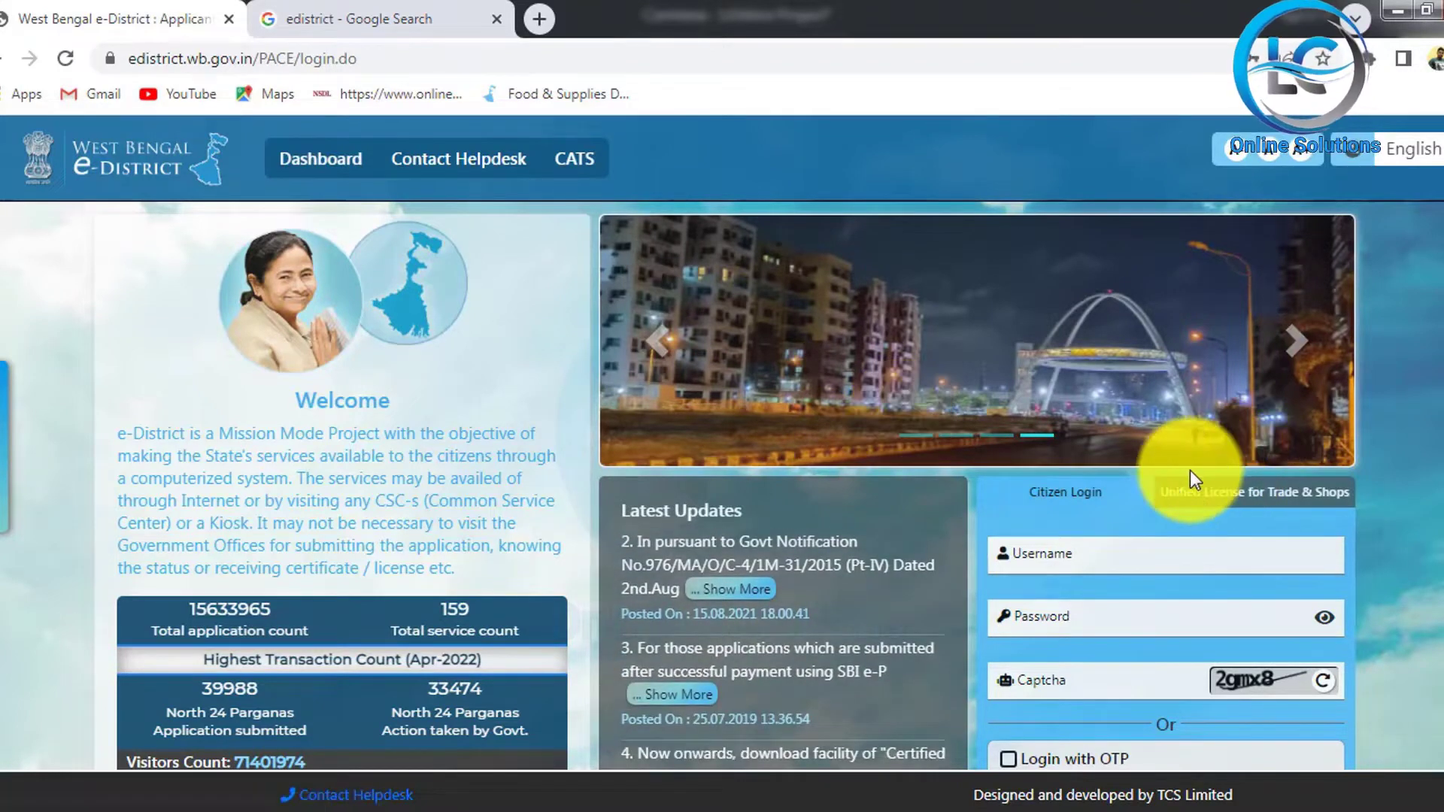
pyautogui.scroll(-3, 1188, 474)
pyautogui.moveTo(940, 216); pyautogui.dragTo(1352, 646)
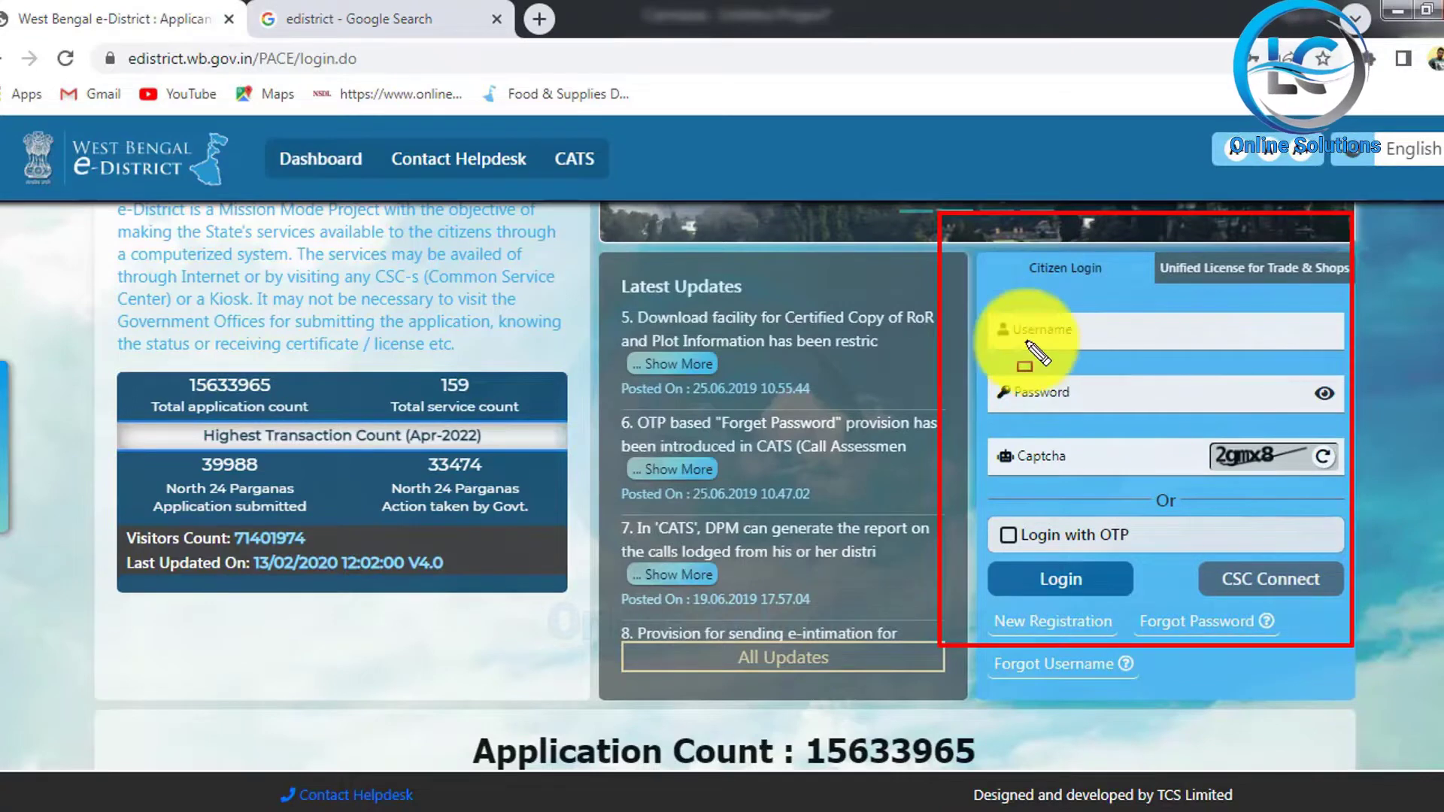
pyautogui.moveTo(982, 286)
pyautogui.mouseDown()
pyautogui.moveTo(1143, 367)
pyautogui.moveTo(1156, 348)
pyautogui.mouseUp()
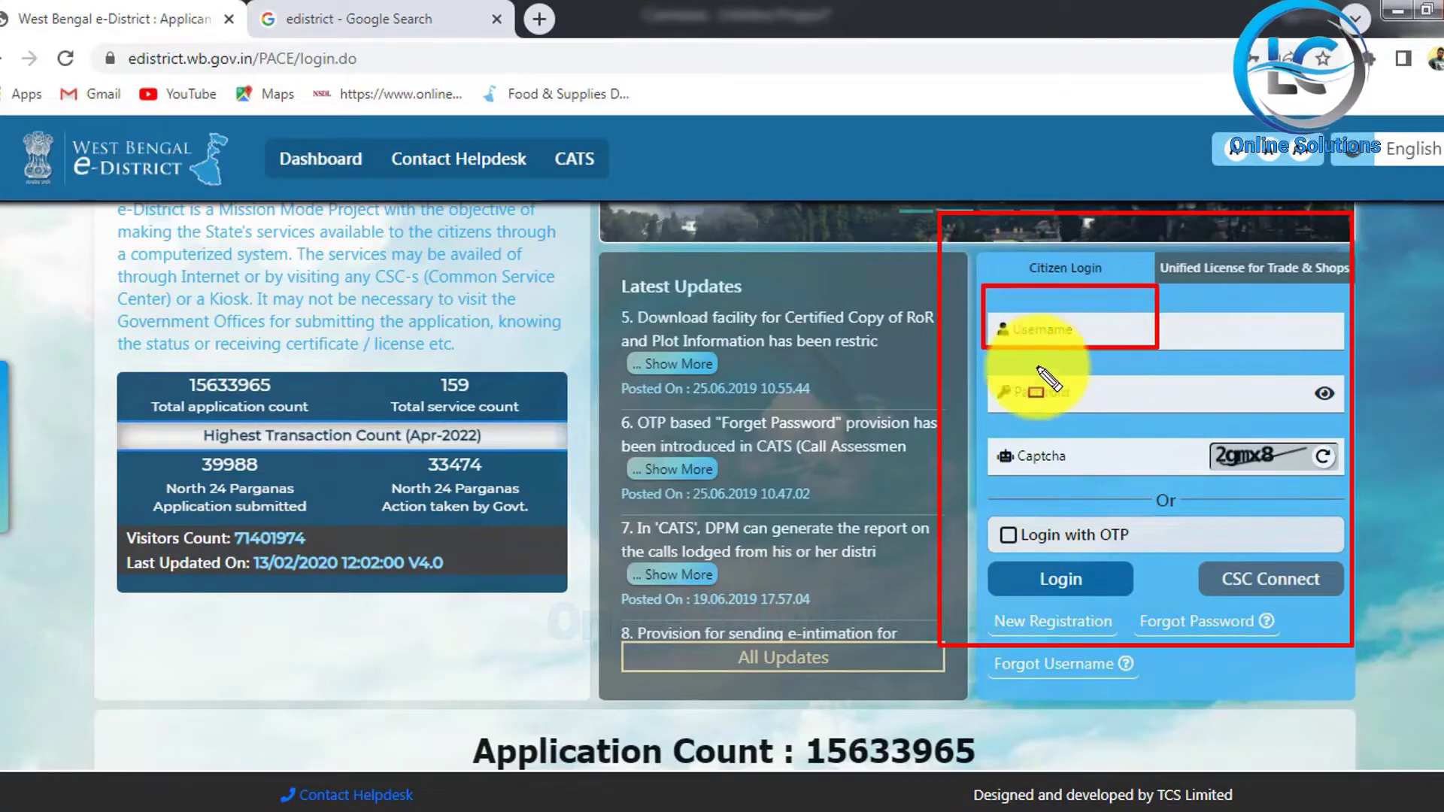
pyautogui.moveTo(978, 364)
pyautogui.mouseDown()
pyautogui.moveTo(1047, 412)
pyautogui.moveTo(1092, 411)
pyautogui.mouseUp()
pyautogui.moveTo(1015, 434); pyautogui.dragTo(1111, 471)
pyautogui.moveTo(986, 549); pyautogui.dragTo(1180, 607)
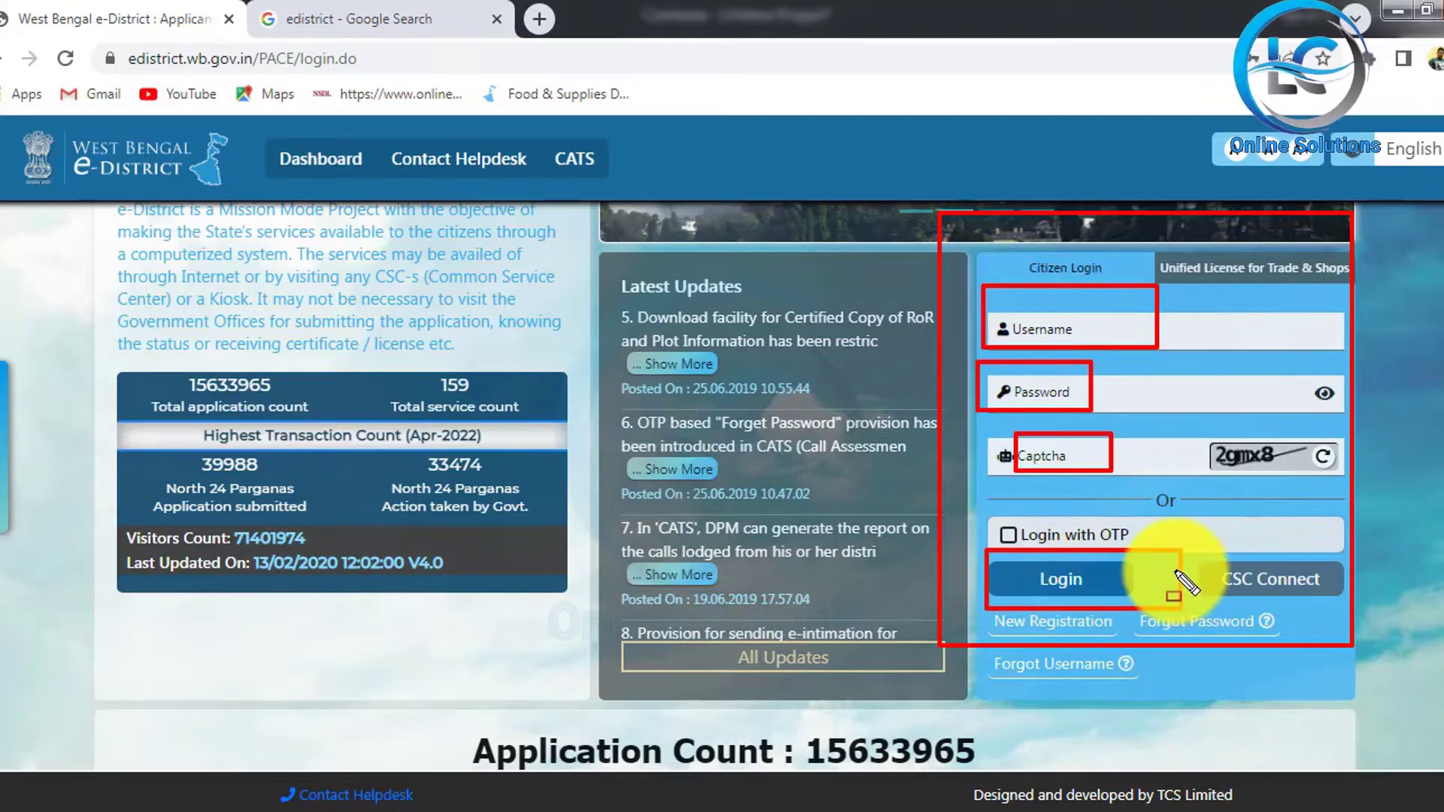
pyautogui.press('Escape')
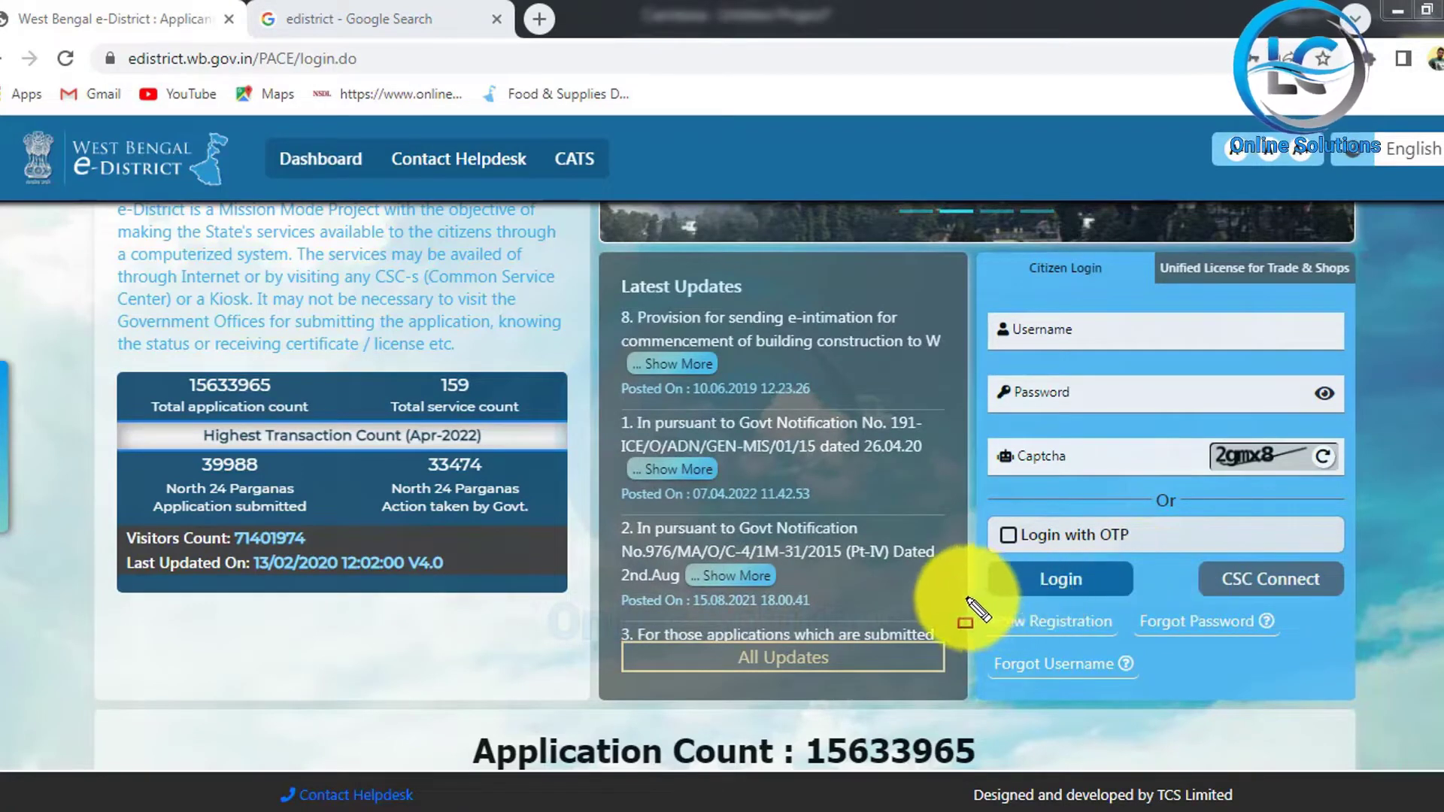
pyautogui.moveTo(967, 600)
pyautogui.mouseDown()
pyautogui.moveTo(1076, 647)
pyautogui.moveTo(1112, 645)
pyautogui.mouseUp()
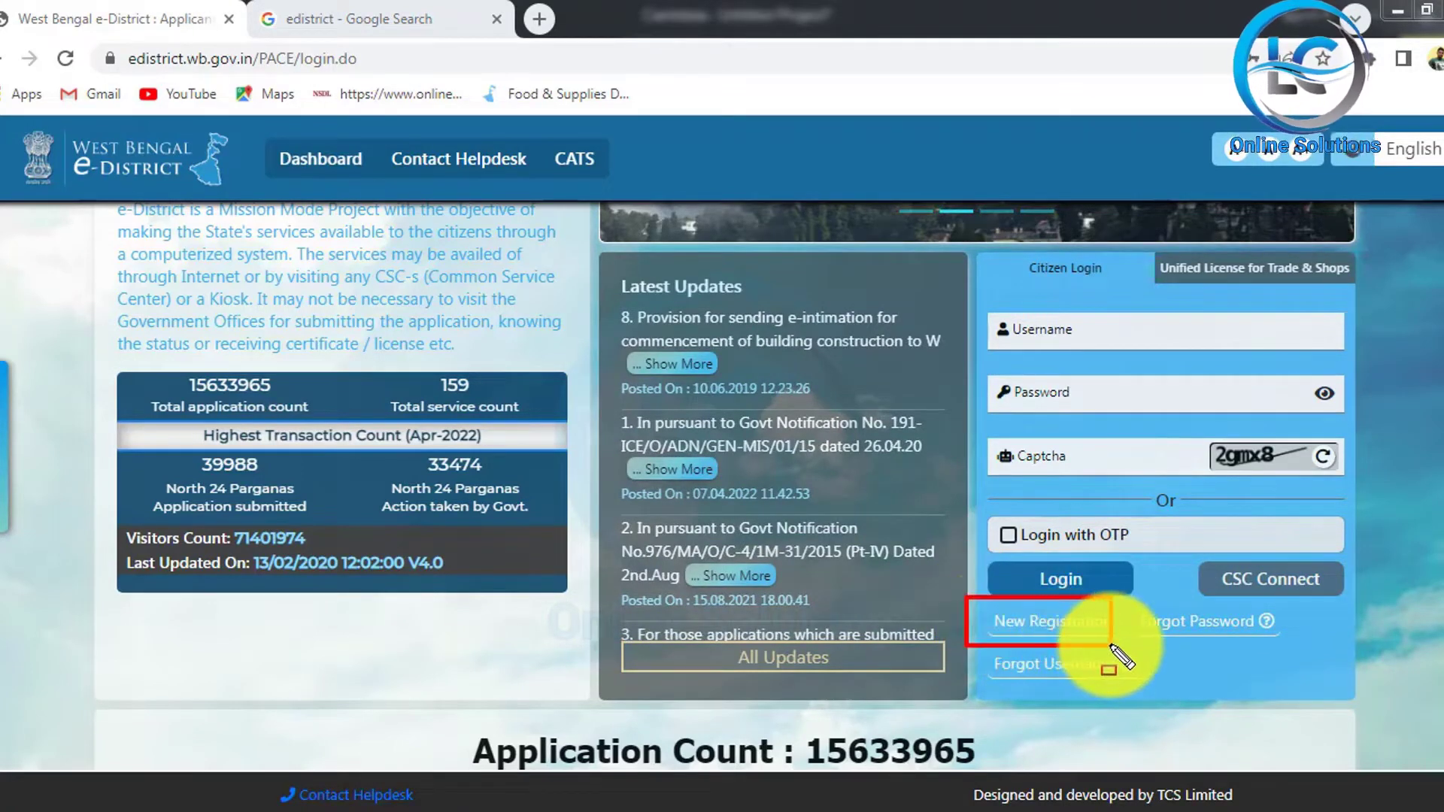
# Step: Start a new citizen registration and fill in full name, mobile number and e-mail
pyautogui.click(1057, 624)
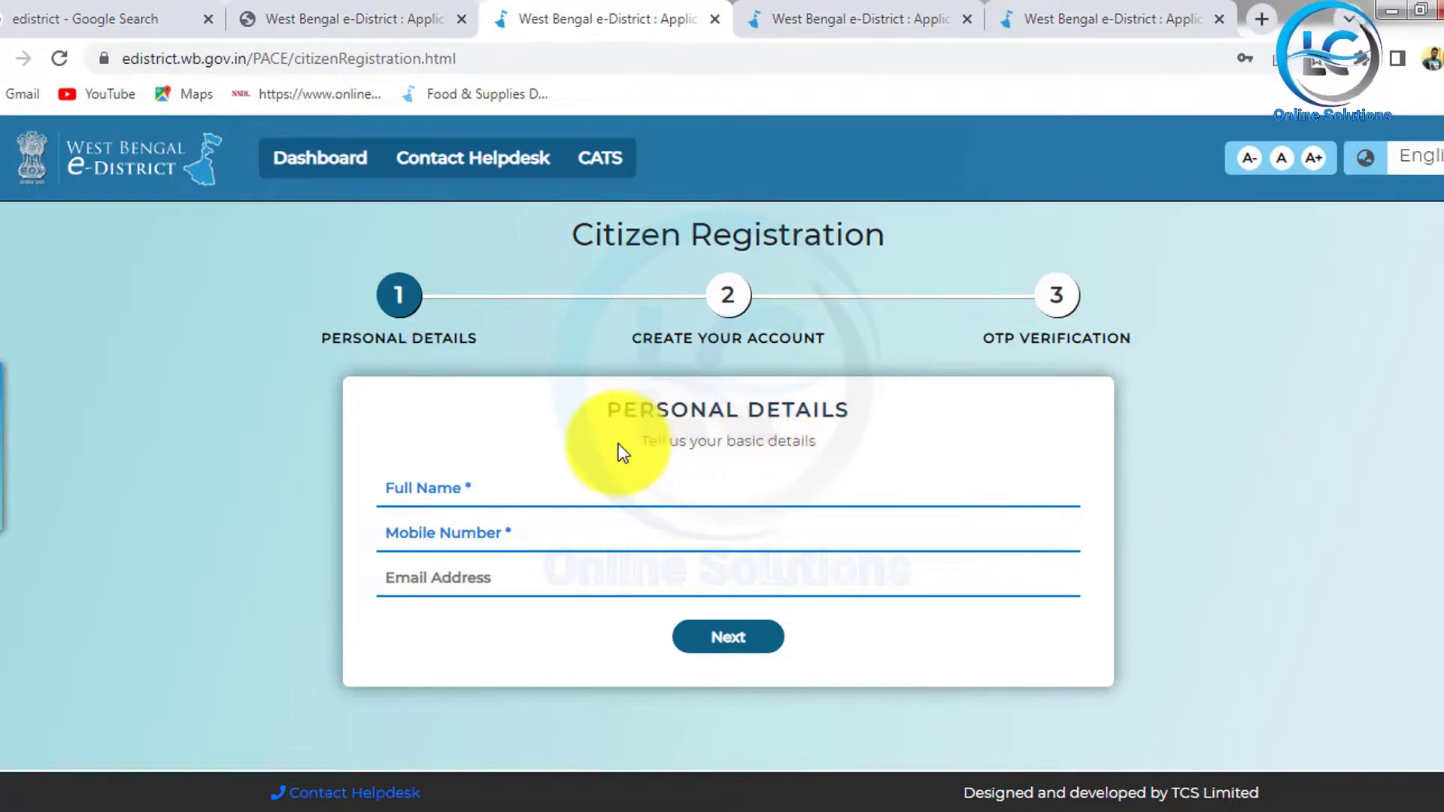
pyautogui.moveTo(580, 375); pyautogui.dragTo(880, 486)
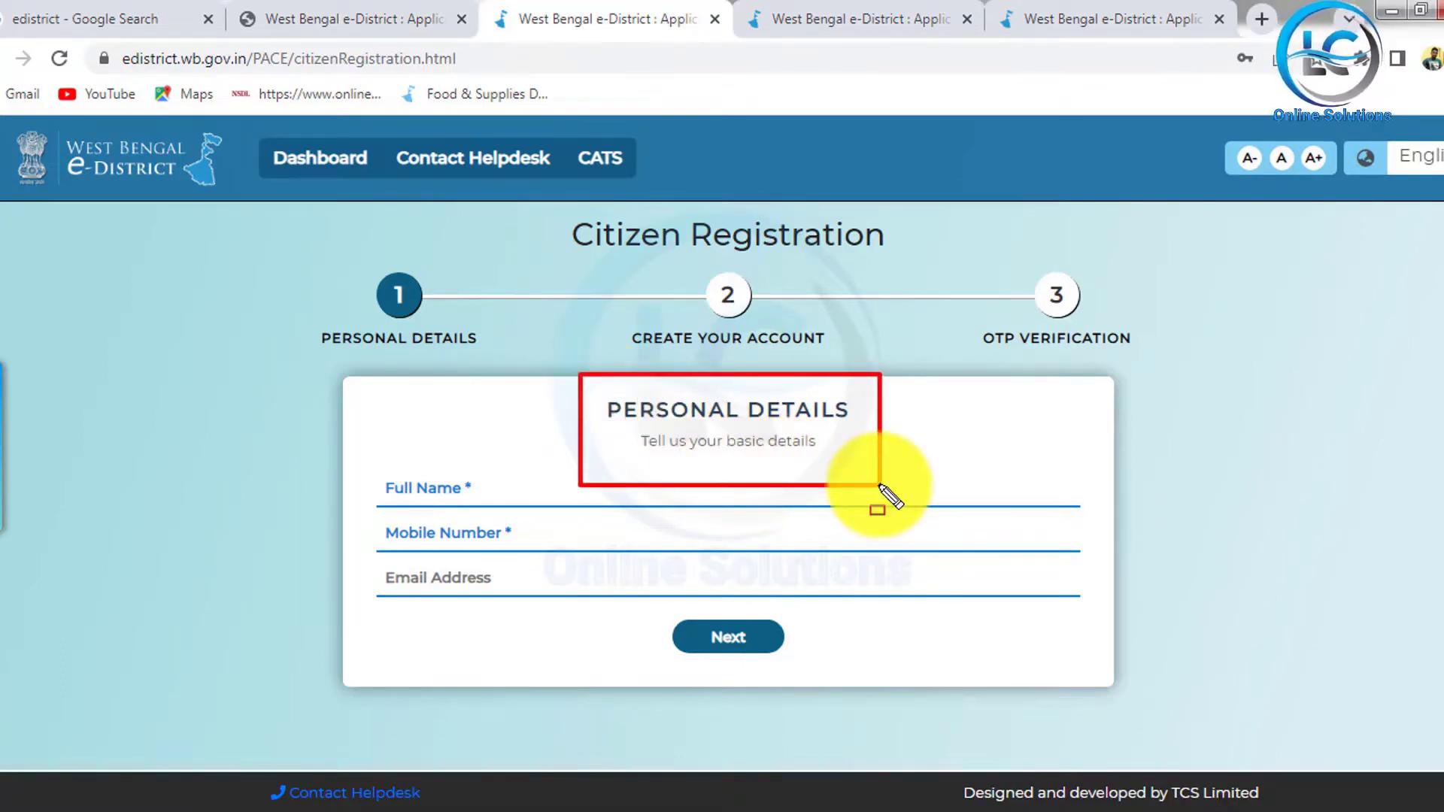
pyautogui.press('Escape')
pyautogui.click(461, 487)
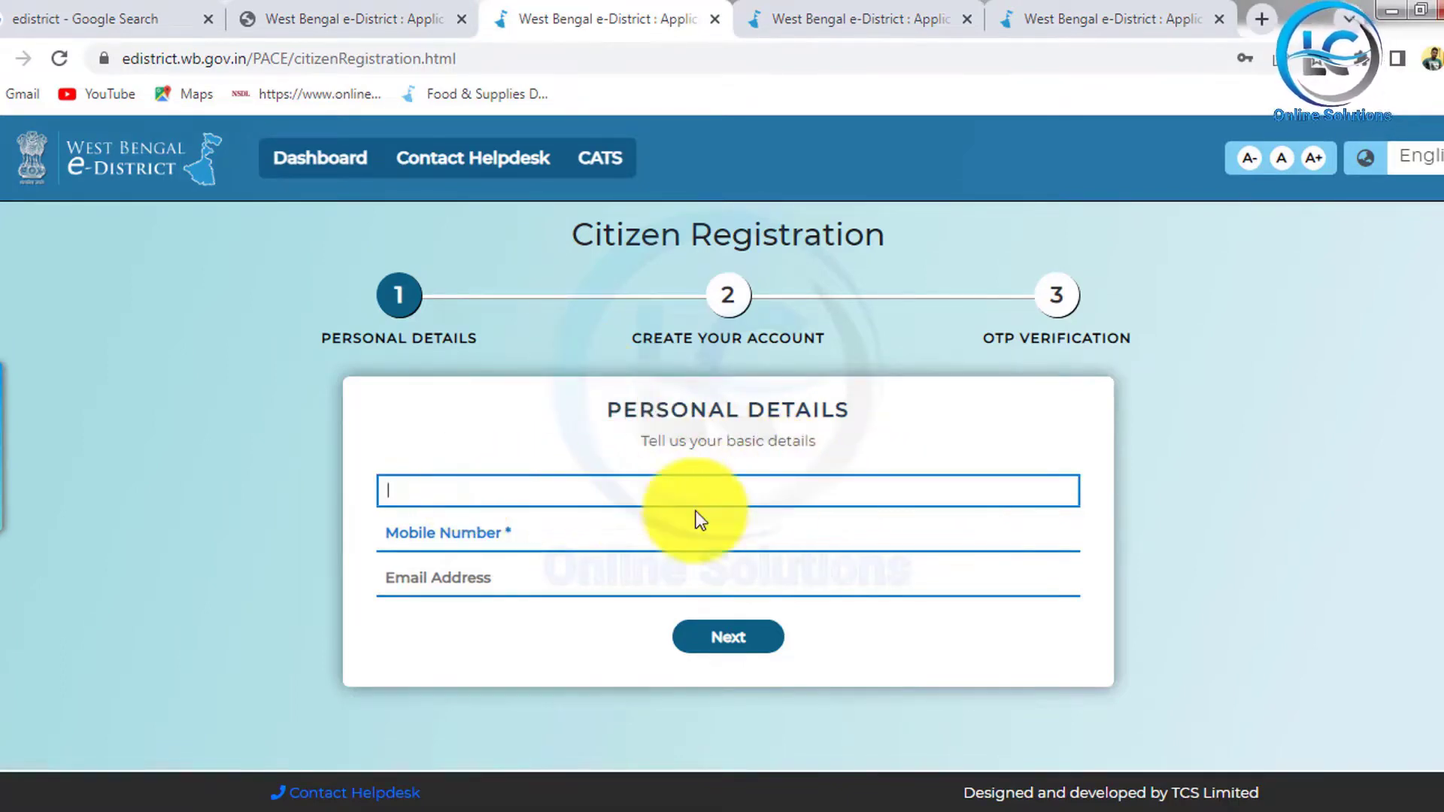
pyautogui.click(500, 530)
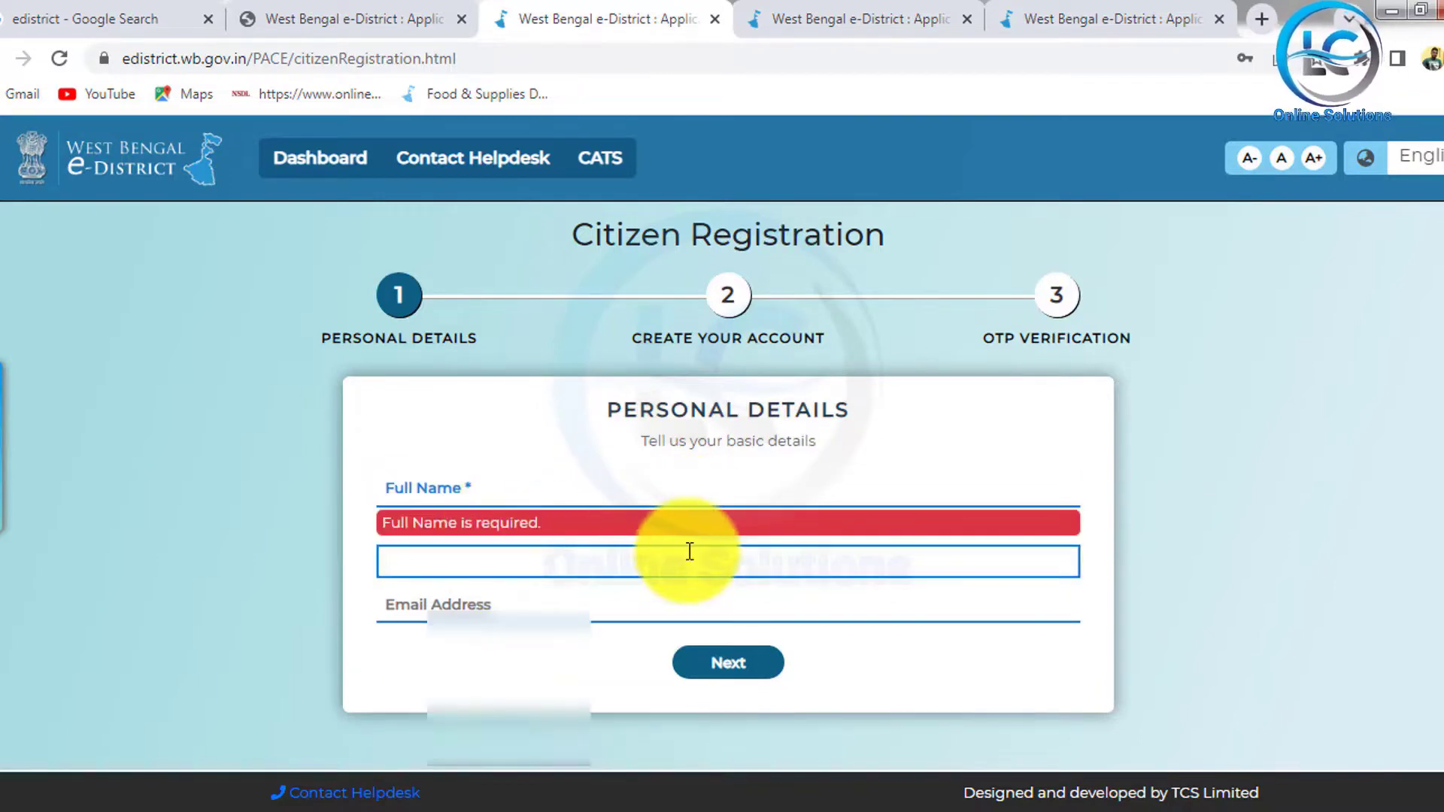
pyautogui.click(713, 610)
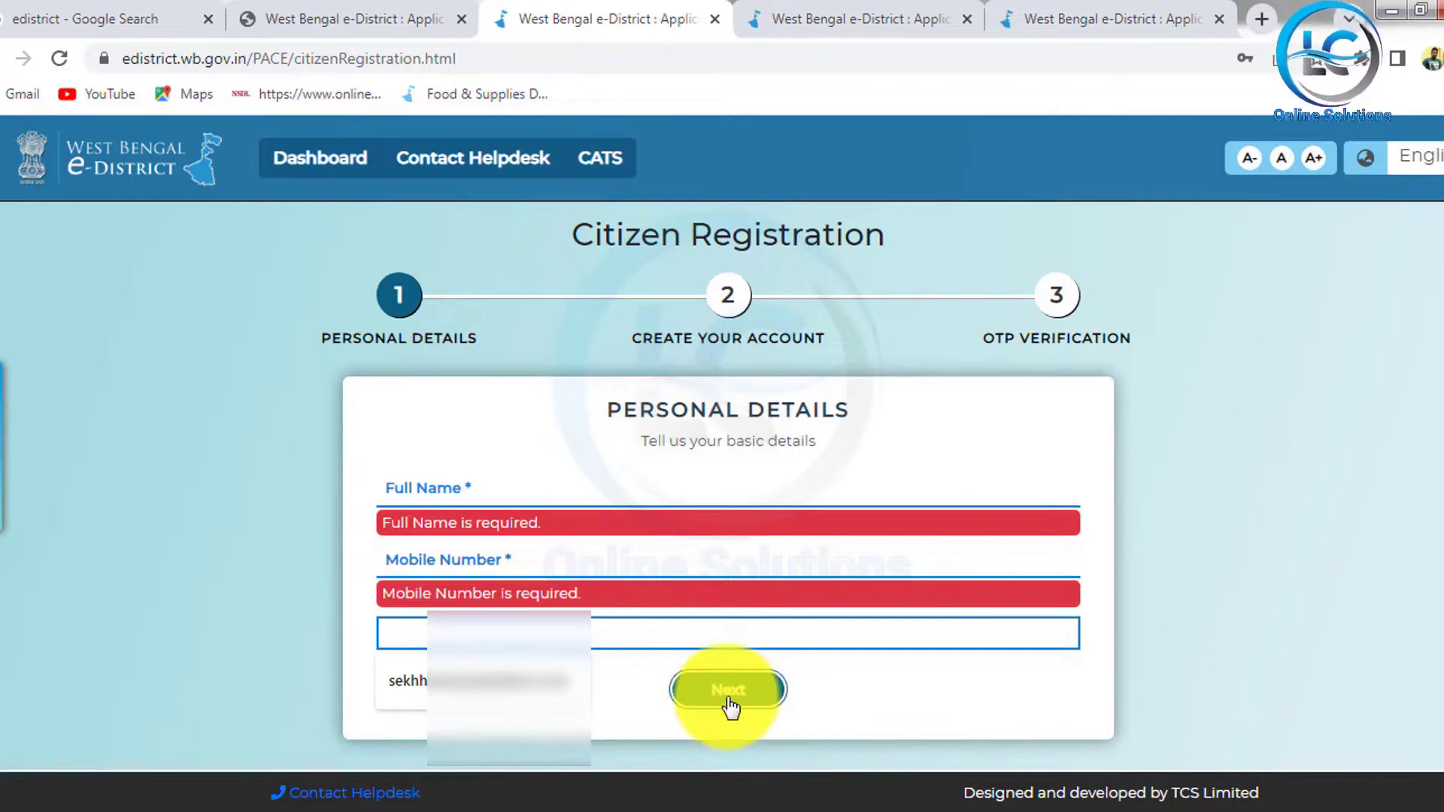
pyautogui.click(761, 697)
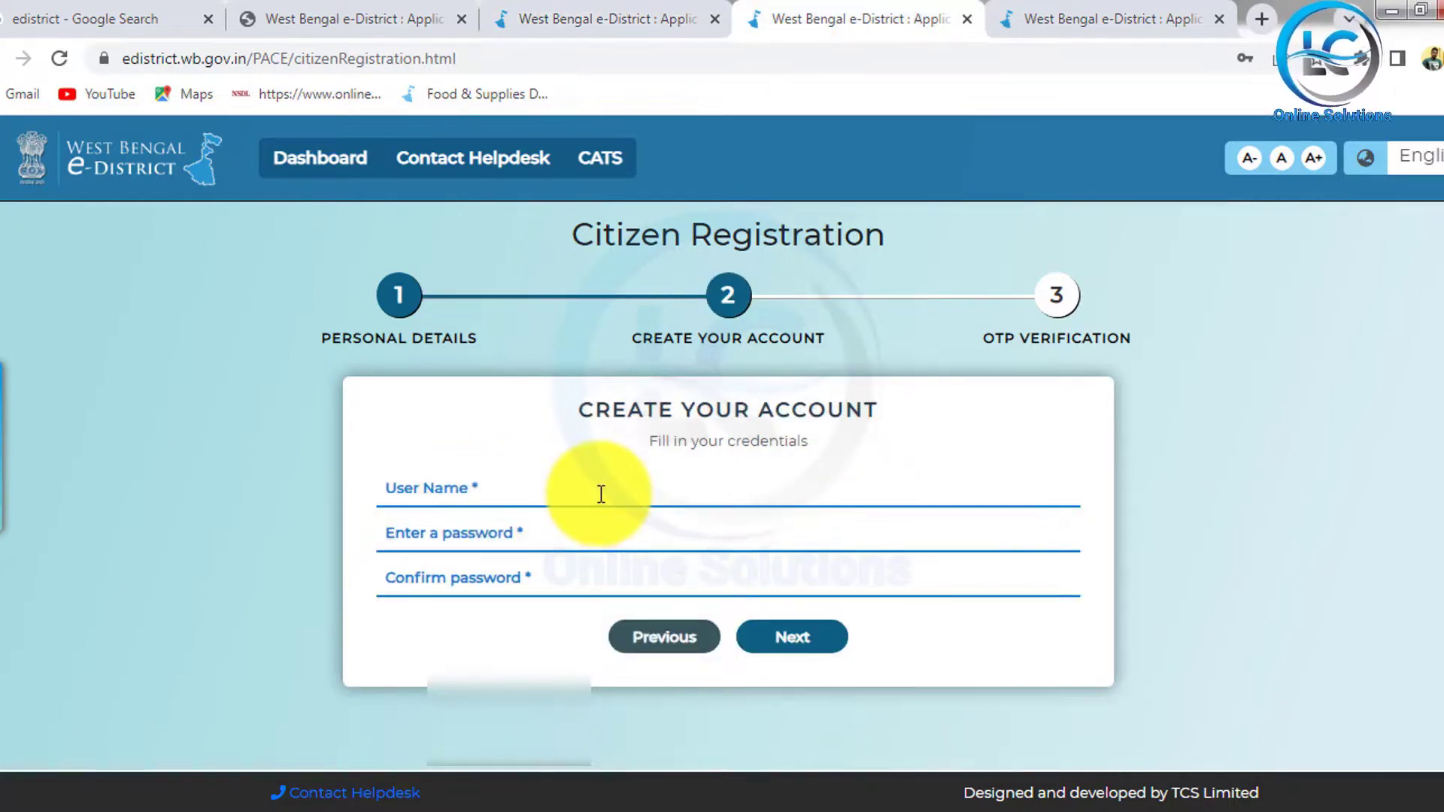
# Step: Enter a user name and matching passwords, then continue to OTP confirmation
pyautogui.moveTo(484, 463); pyautogui.dragTo(643, 498)
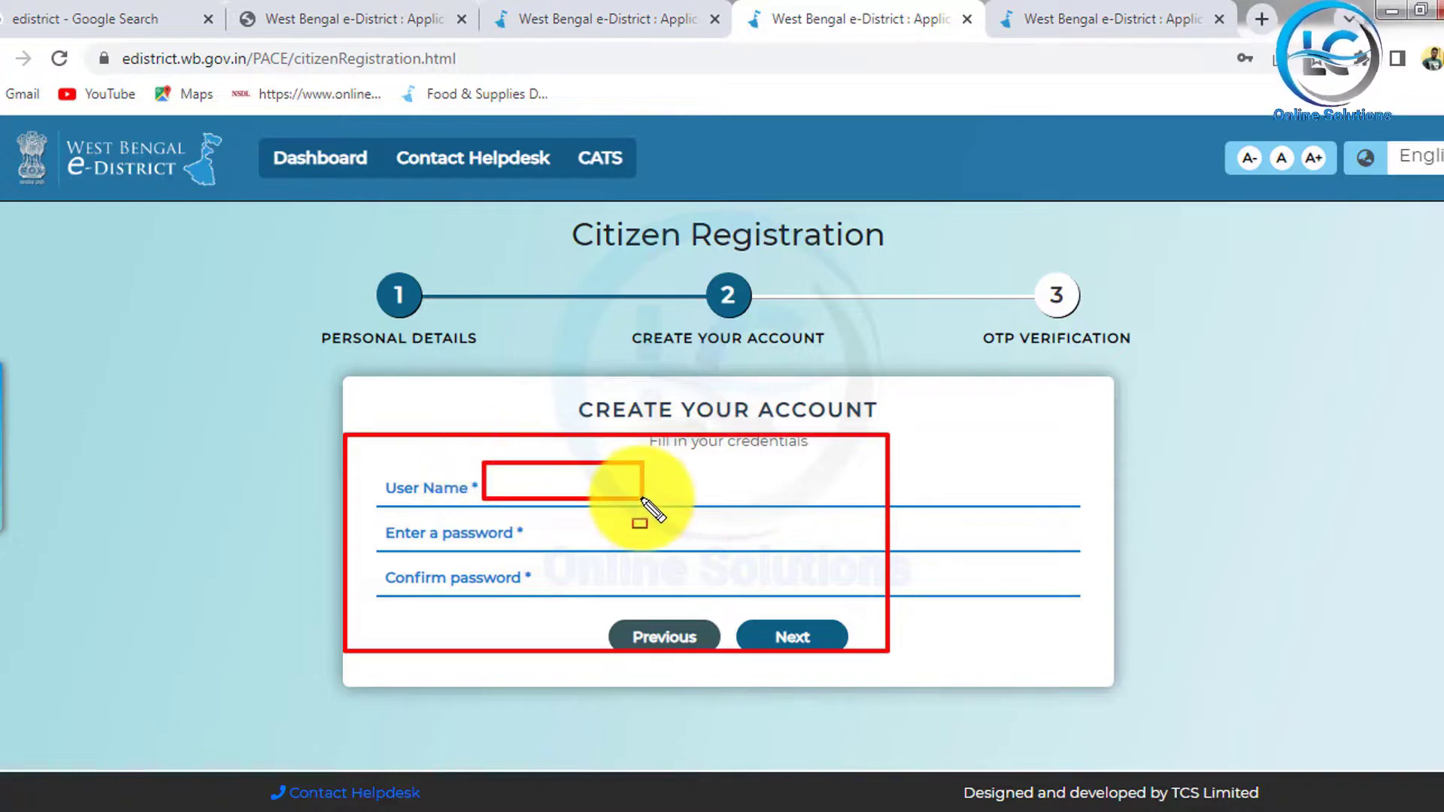
pyautogui.moveTo(536, 524); pyautogui.dragTo(670, 547)
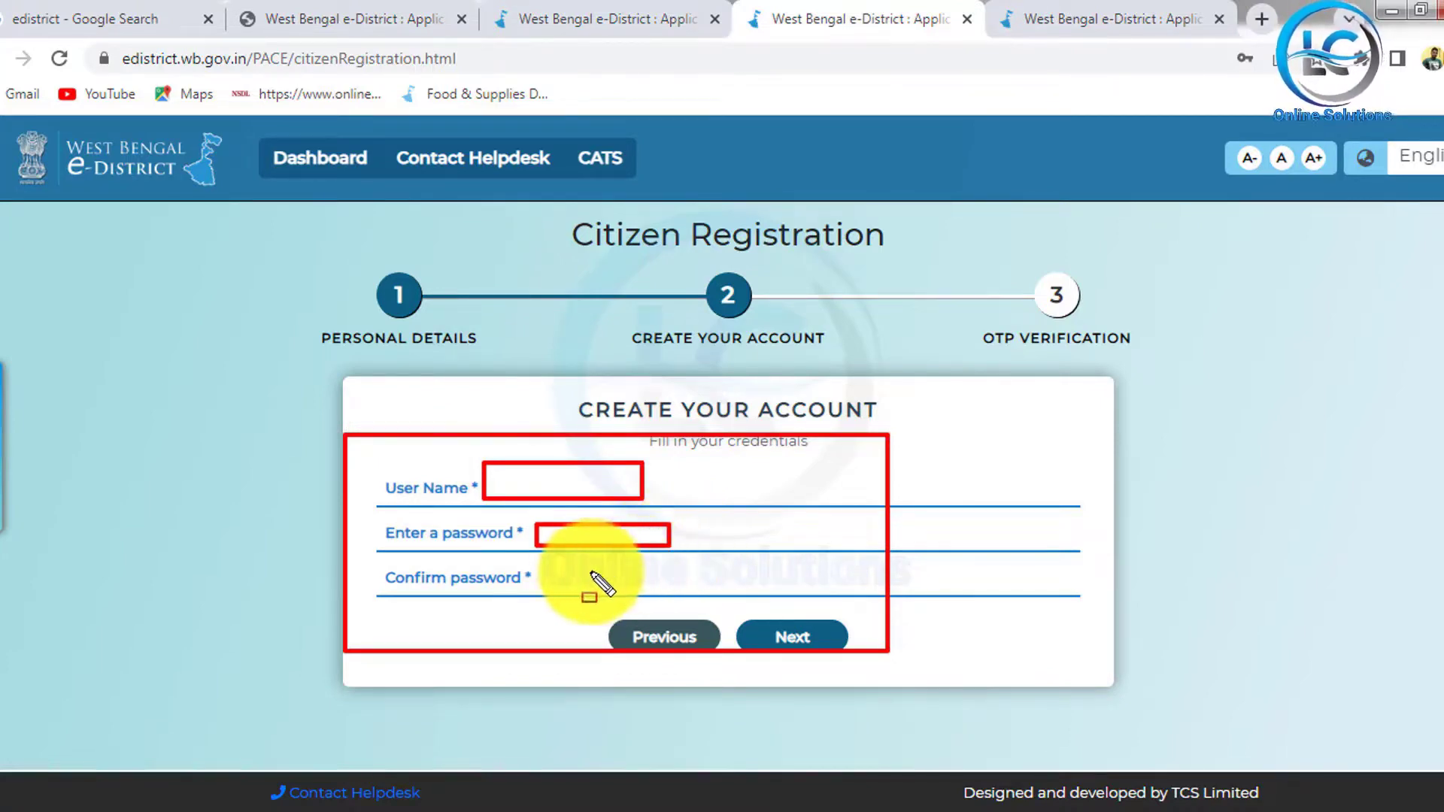
pyautogui.moveTo(537, 563); pyautogui.dragTo(619, 592)
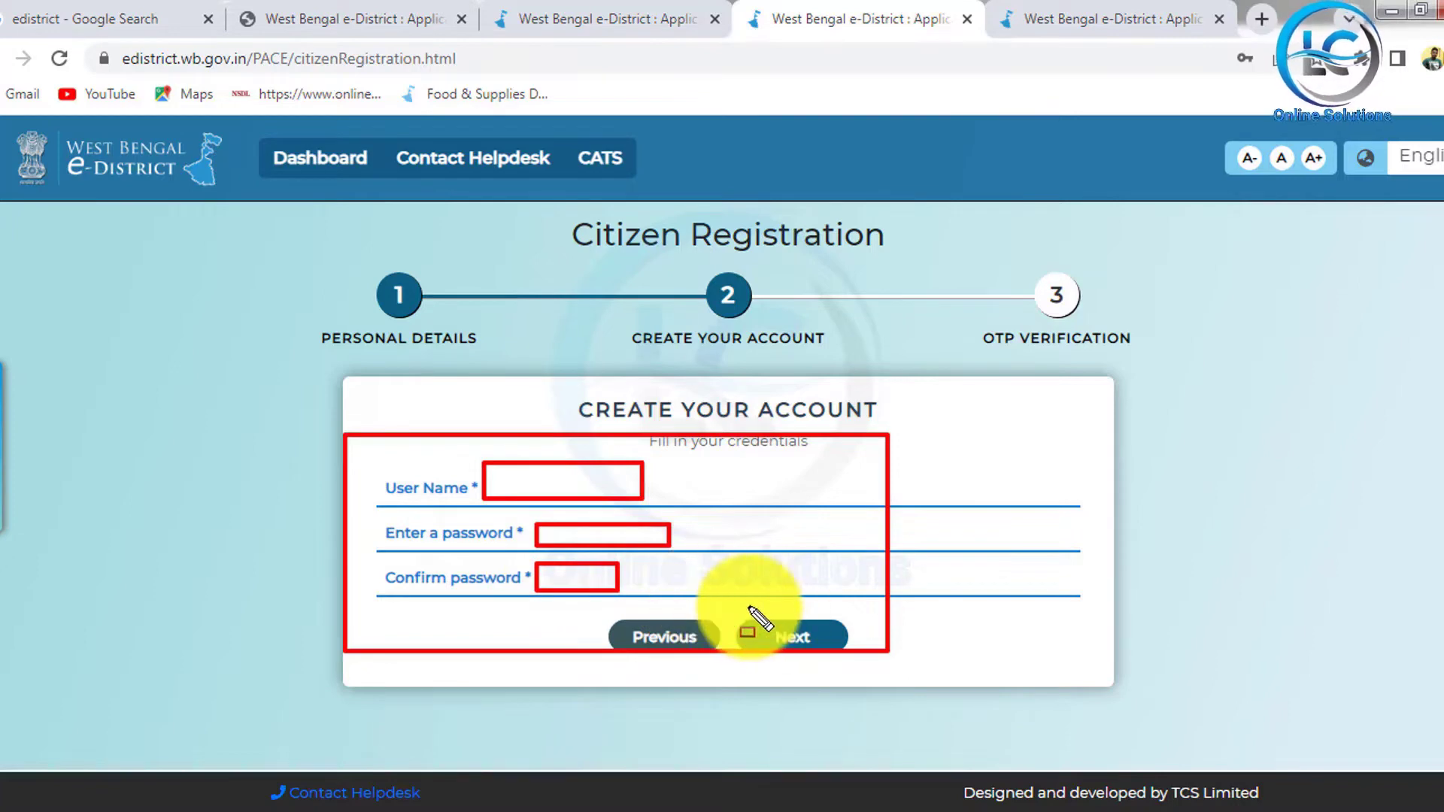
pyautogui.moveTo(748, 602); pyautogui.dragTo(851, 658)
pyautogui.click(1144, 23)
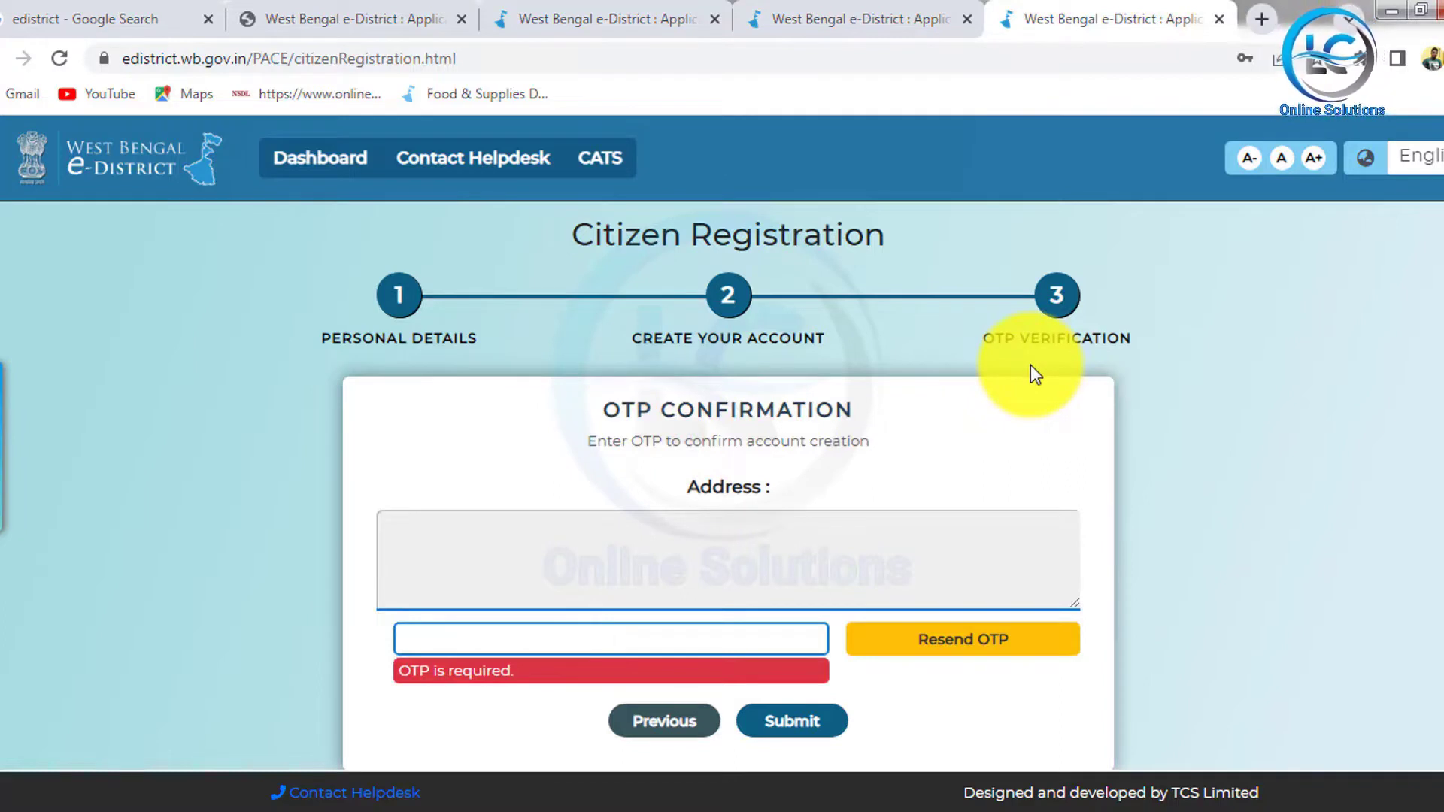
# Step: Review the OTP confirmation form, leaving the required OTP field empty
pyautogui.moveTo(335, 244)
pyautogui.mouseDown()
pyautogui.moveTo(703, 350)
pyautogui.moveTo(1186, 361)
pyautogui.mouseUp()
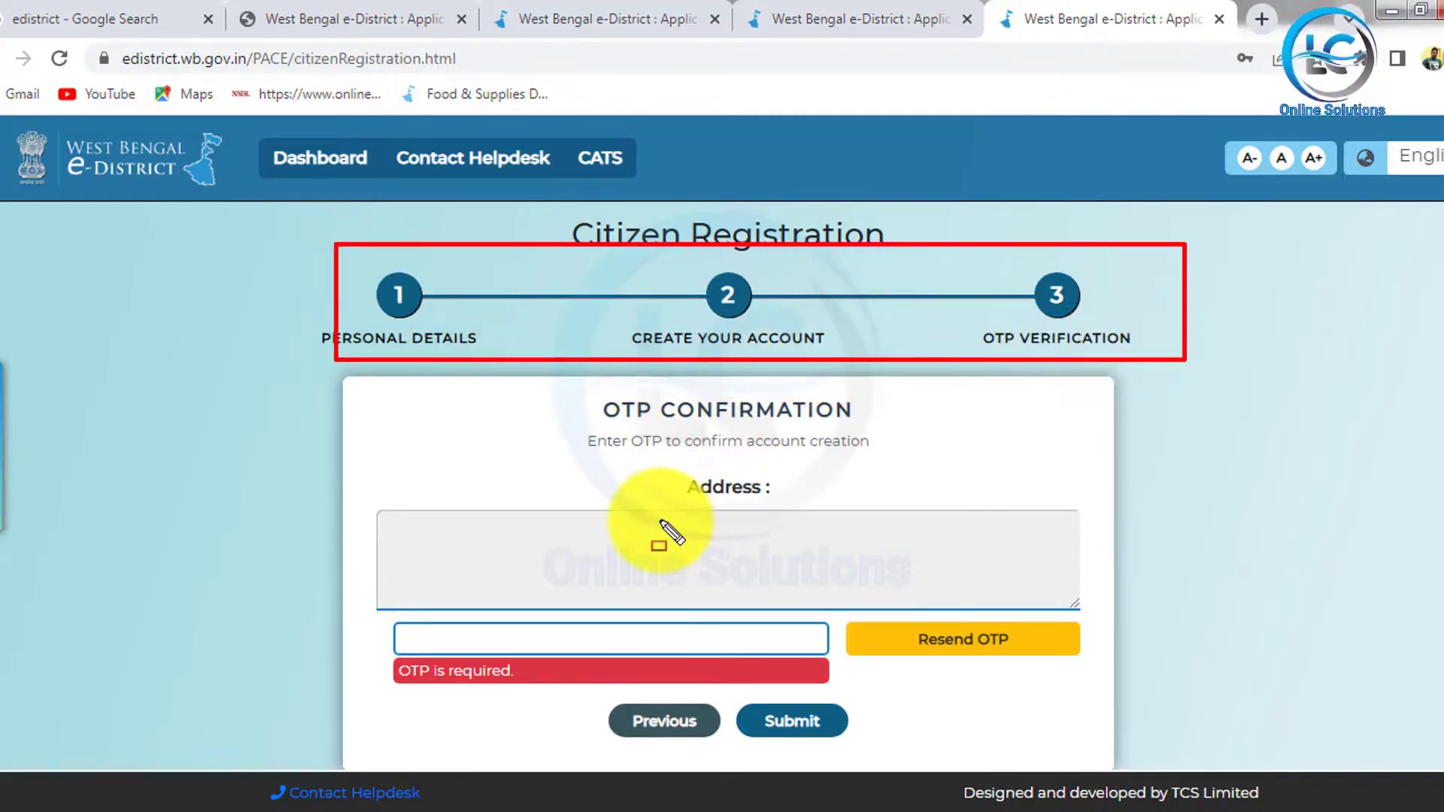
pyautogui.moveTo(476, 512)
pyautogui.mouseDown()
pyautogui.moveTo(661, 580)
pyautogui.moveTo(734, 587)
pyautogui.mouseUp()
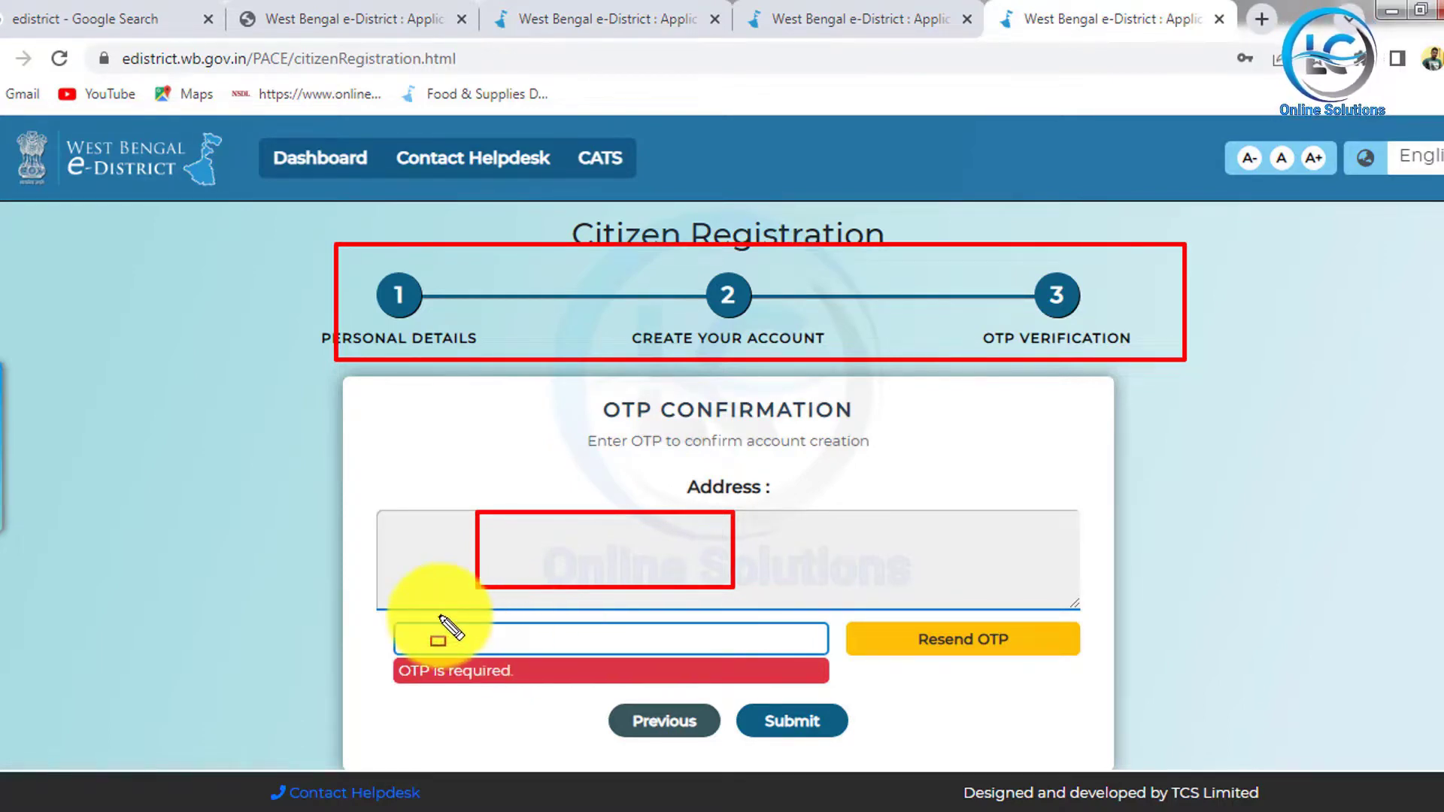
pyautogui.moveTo(440, 616); pyautogui.dragTo(634, 660)
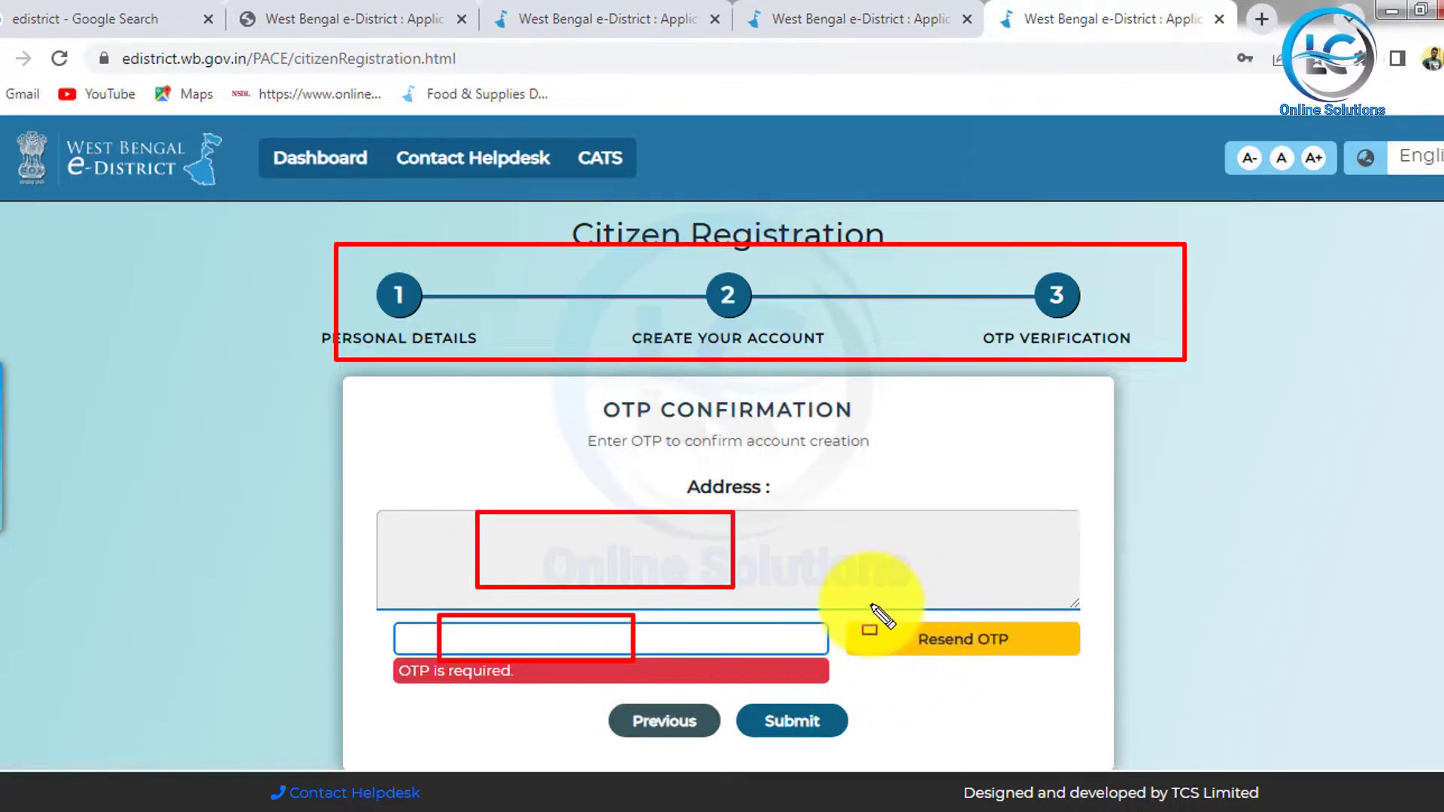
pyautogui.moveTo(870, 610); pyautogui.dragTo(1058, 667)
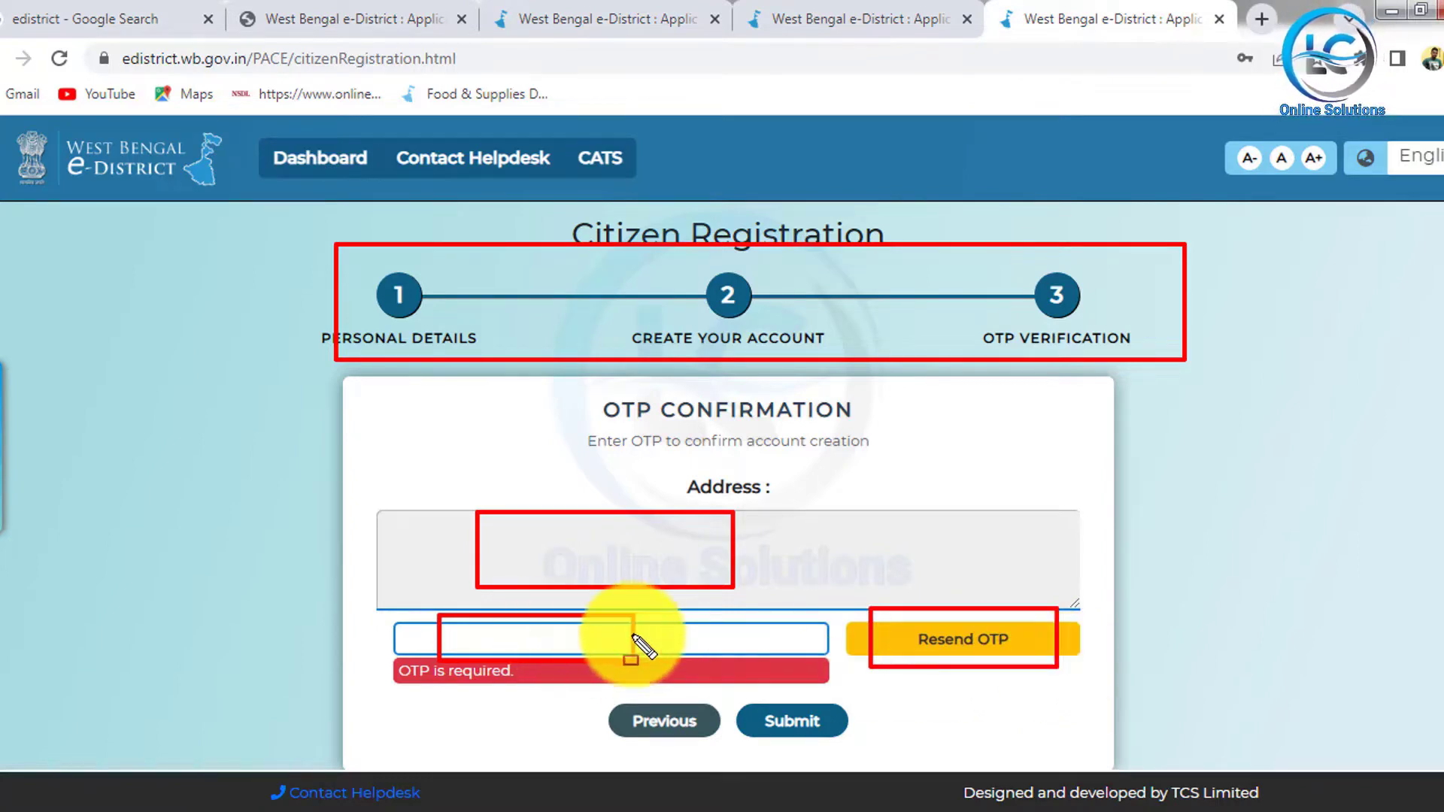
pyautogui.moveTo(752, 707); pyautogui.dragTo(861, 756)
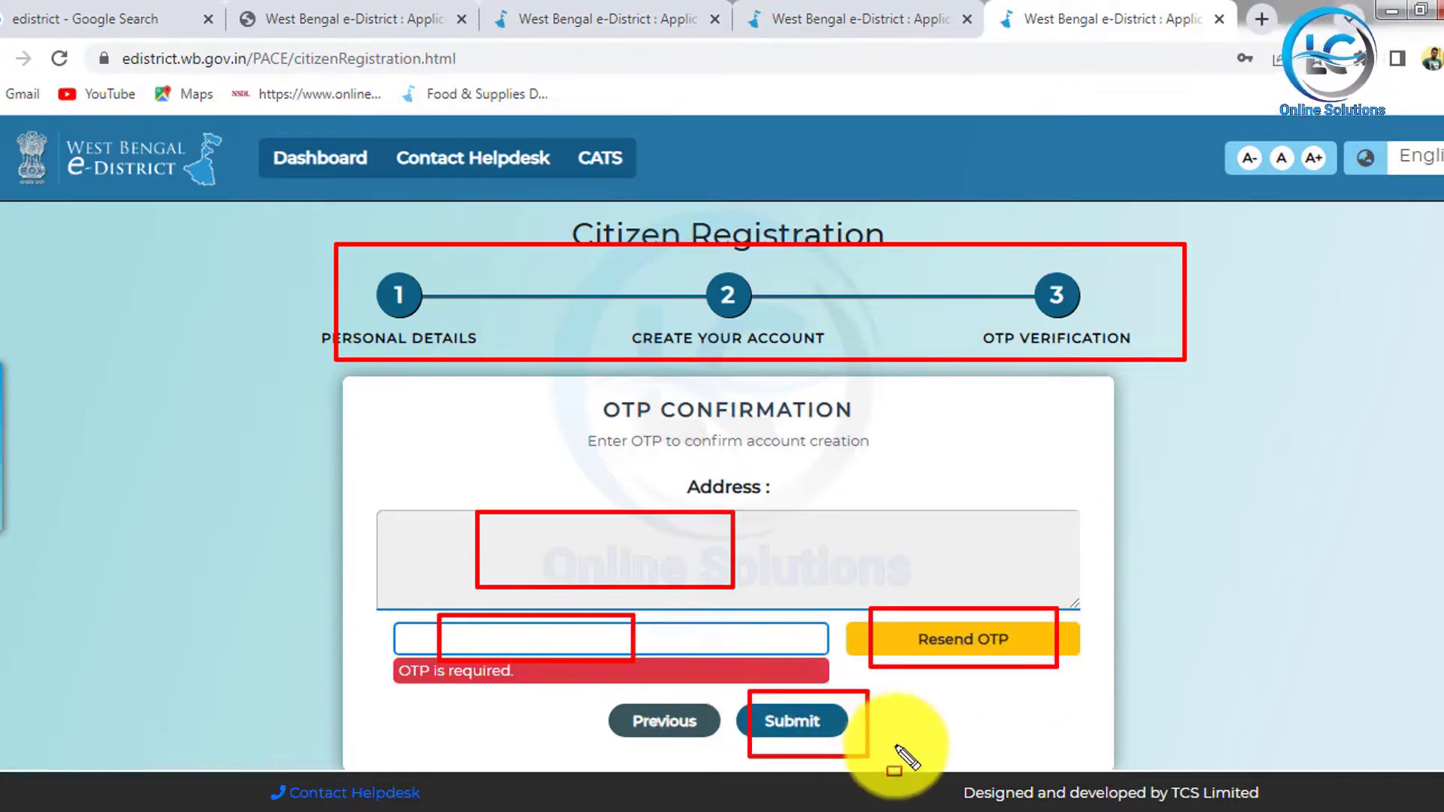
pyautogui.press('Escape')
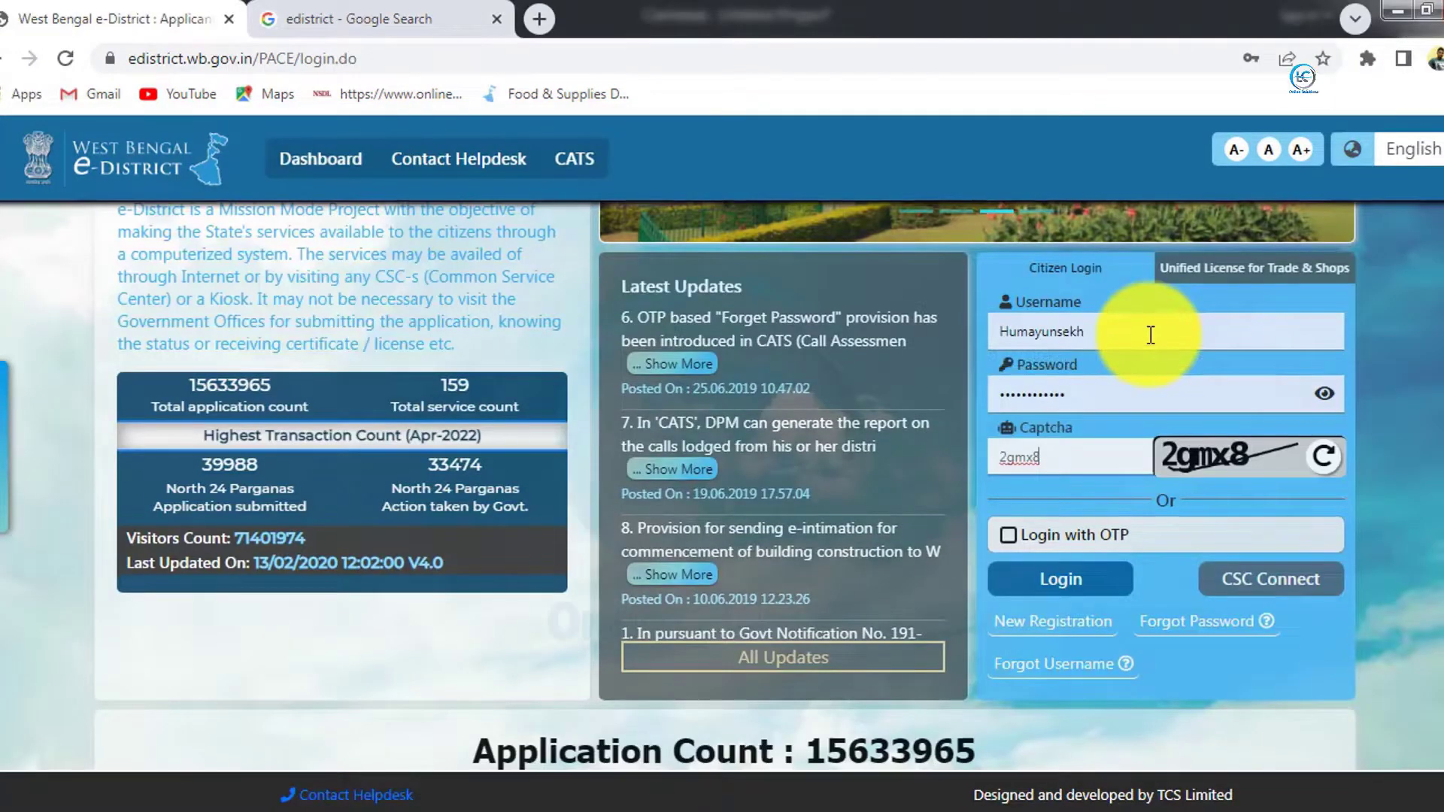
# Step: Fill in username, password and captcha, then sign in to the citizen account
pyautogui.moveTo(961, 276); pyautogui.dragTo(1153, 341)
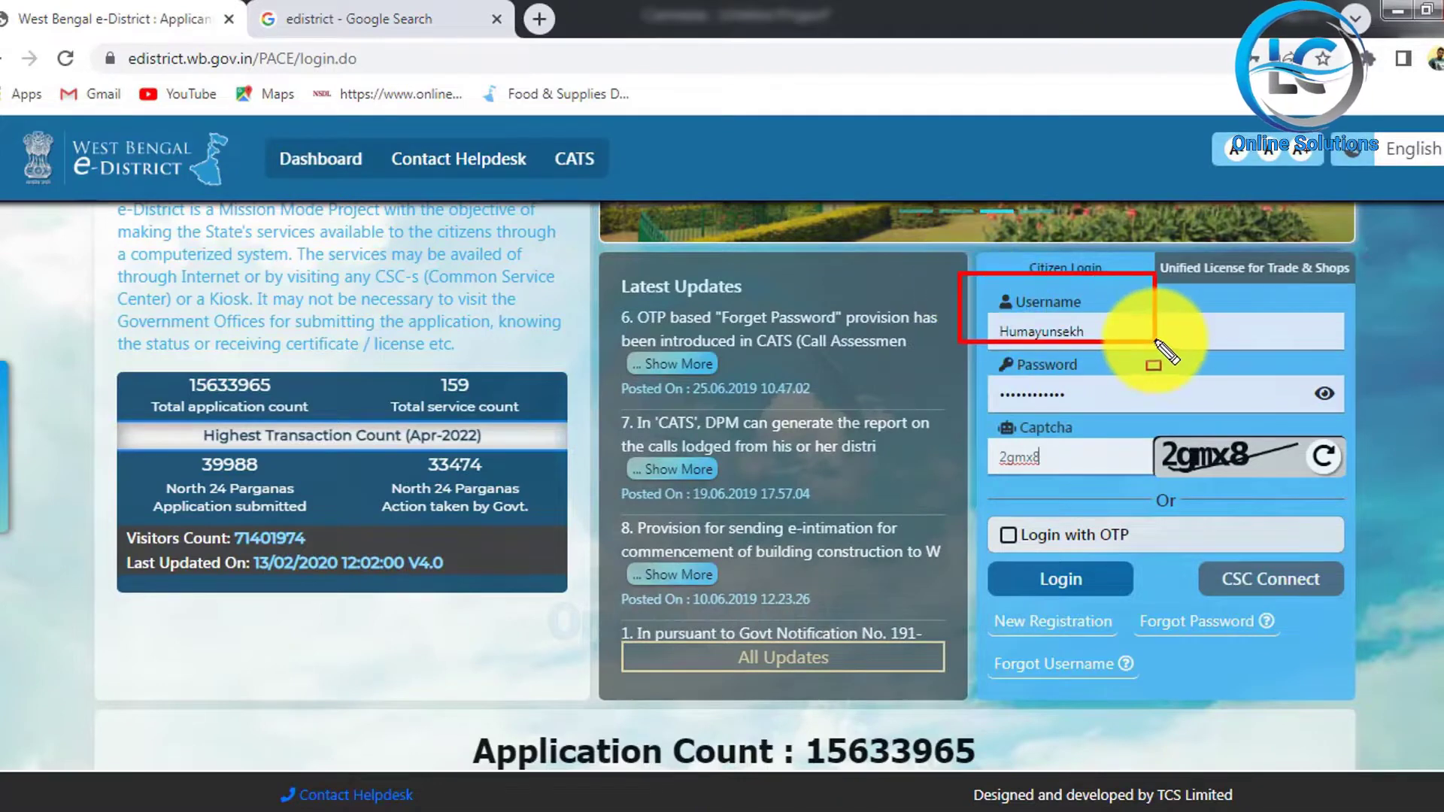
pyautogui.moveTo(965, 351)
pyautogui.mouseDown()
pyautogui.moveTo(1033, 406)
pyautogui.moveTo(1137, 419)
pyautogui.moveTo(1173, 451)
pyautogui.moveTo(1313, 491)
pyautogui.mouseUp()
pyautogui.moveTo(972, 432); pyautogui.dragTo(1124, 472)
pyautogui.write('2gmx8')
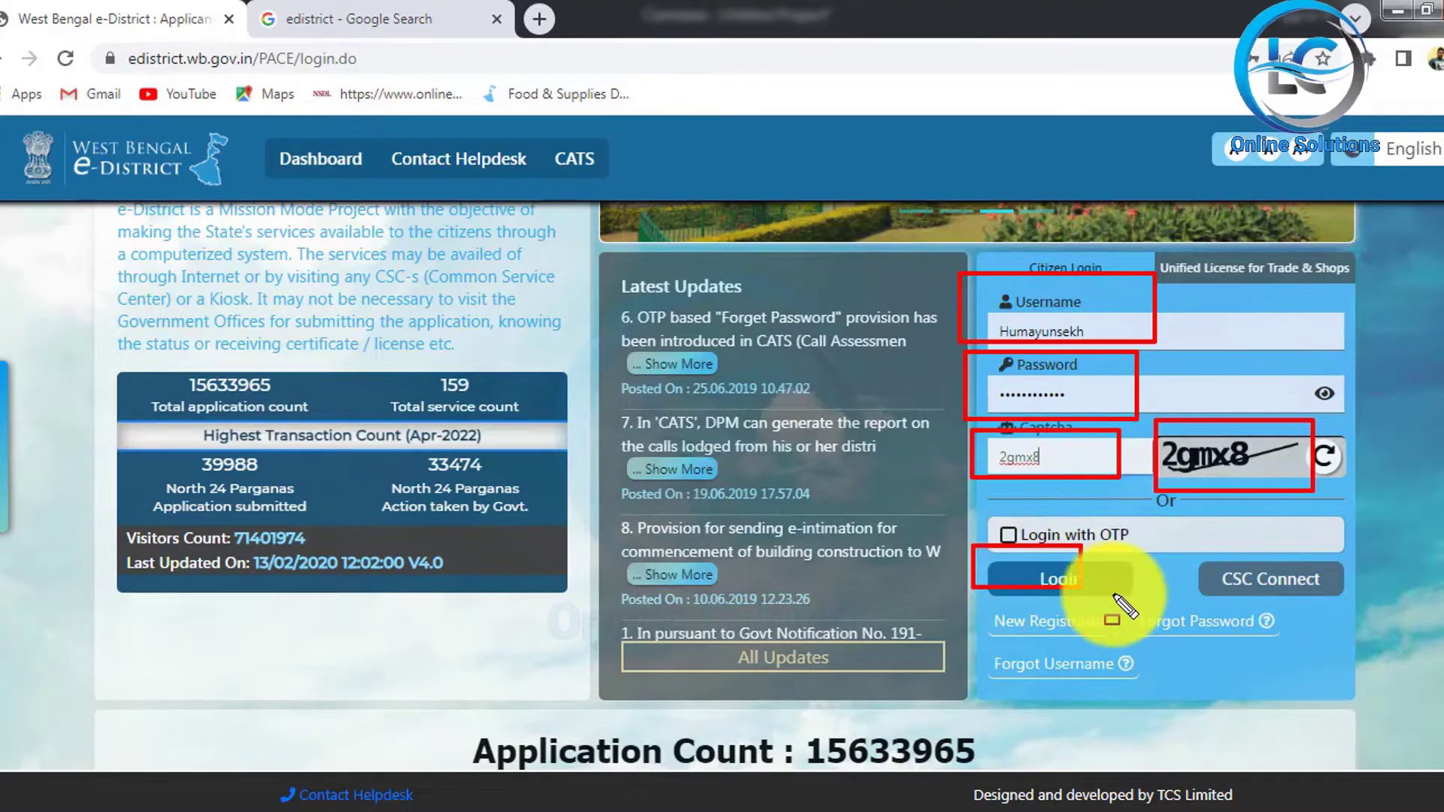
pyautogui.write('e')
pyautogui.click(1071, 598)
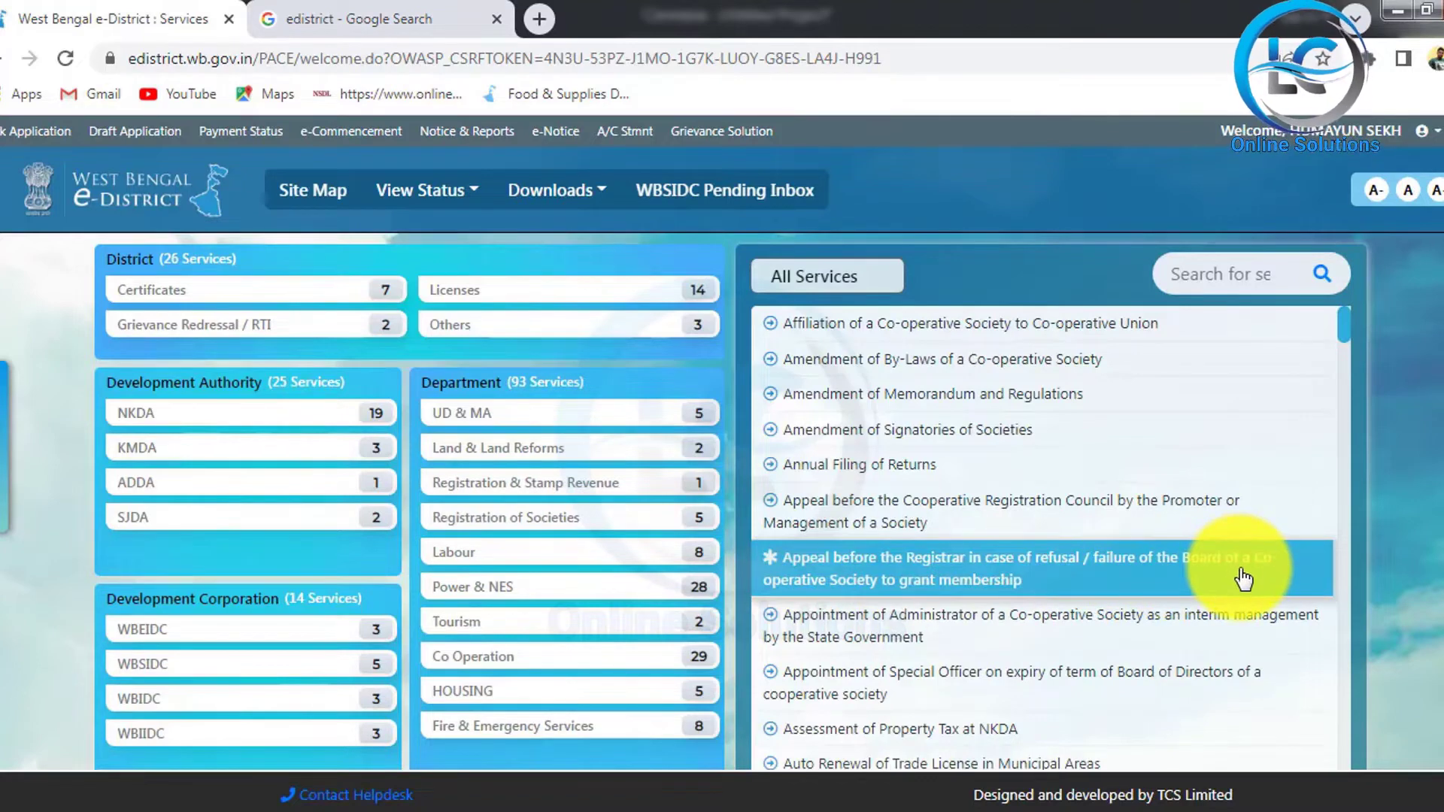
# Step: Open the 'Issuance of Trade License (Certificate of Enlistment) in Municipal Areas' service
pyautogui.scroll(-1, 999, 477)
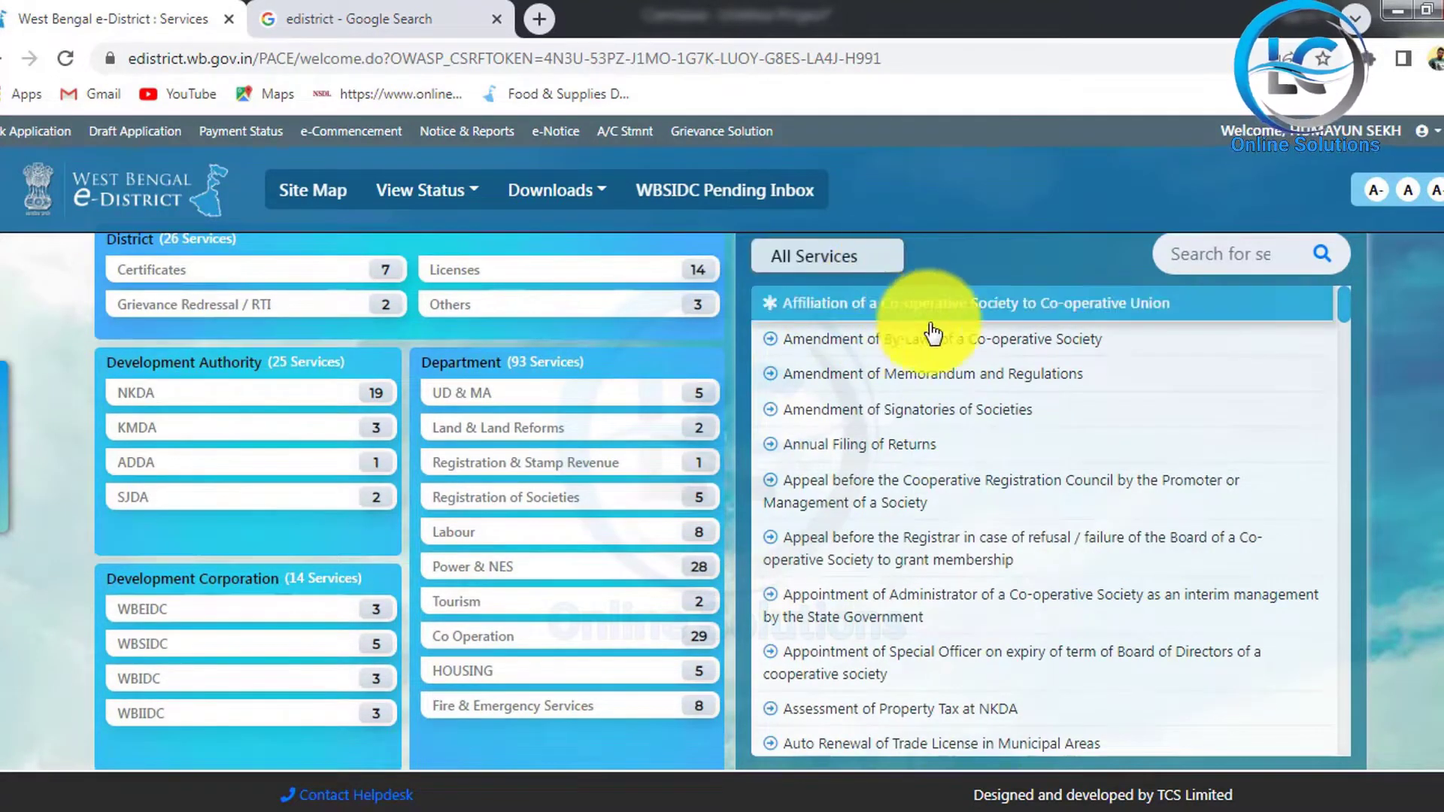
pyautogui.scroll(-5, 1046, 437)
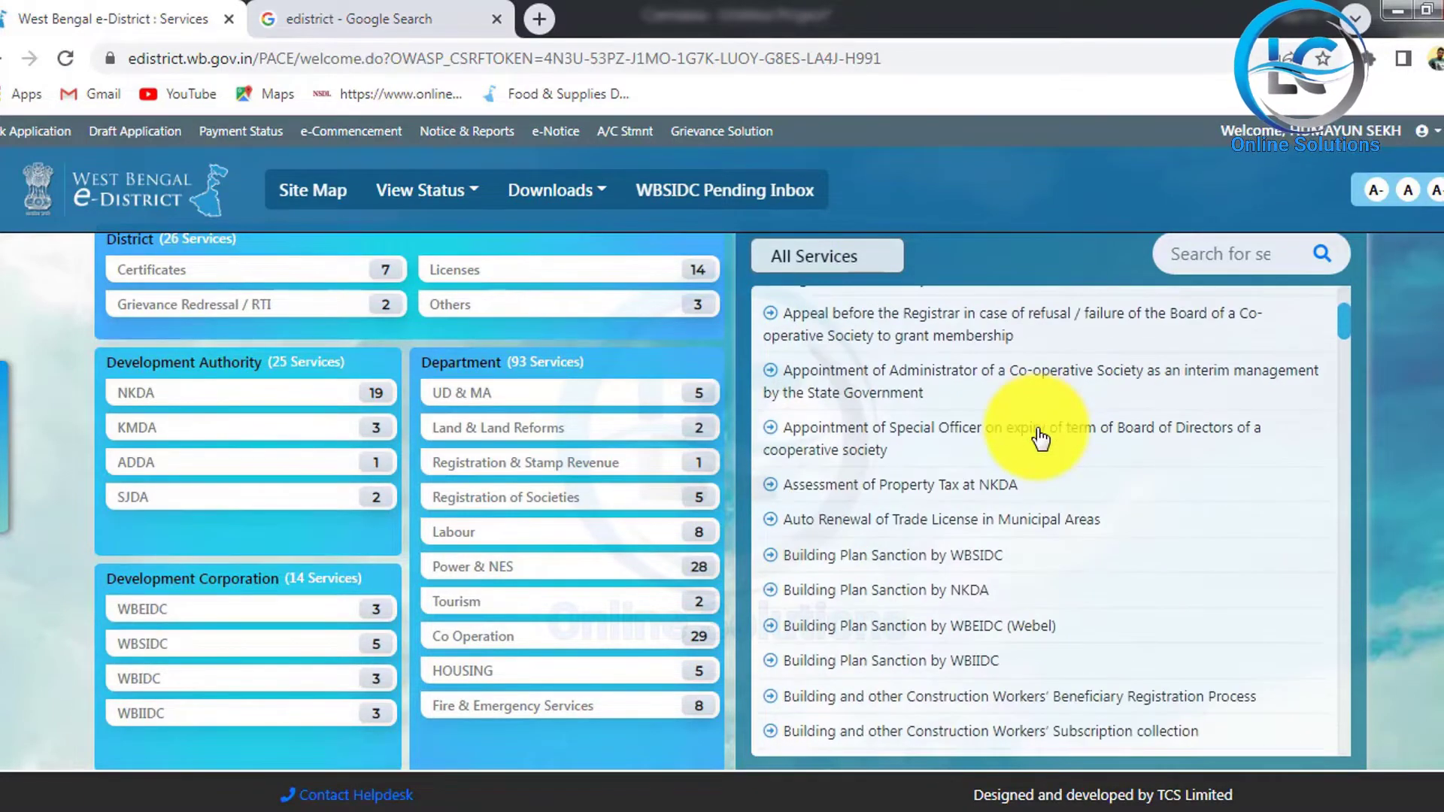
pyautogui.scroll(-5, 1040, 442)
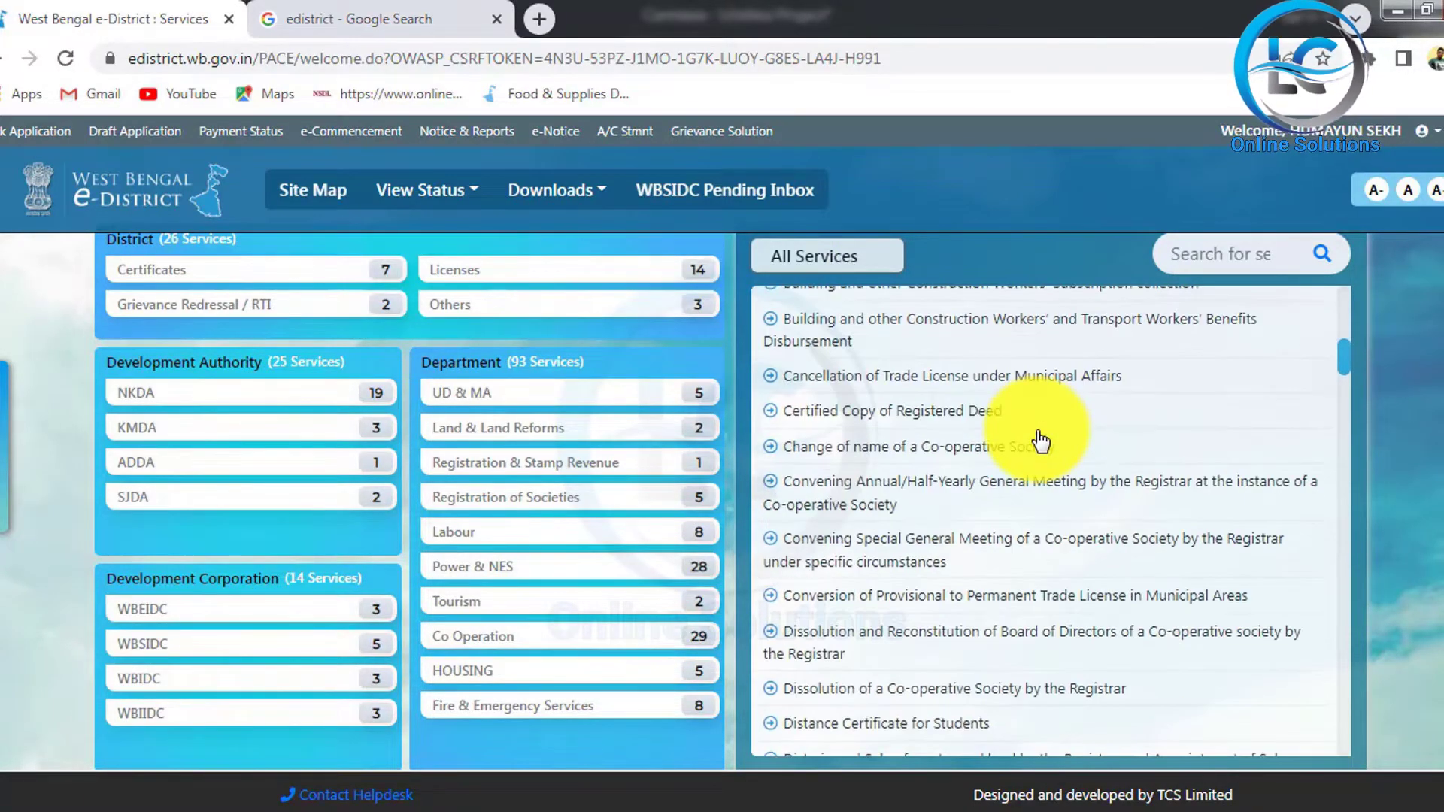
pyautogui.scroll(-5, 1104, 496)
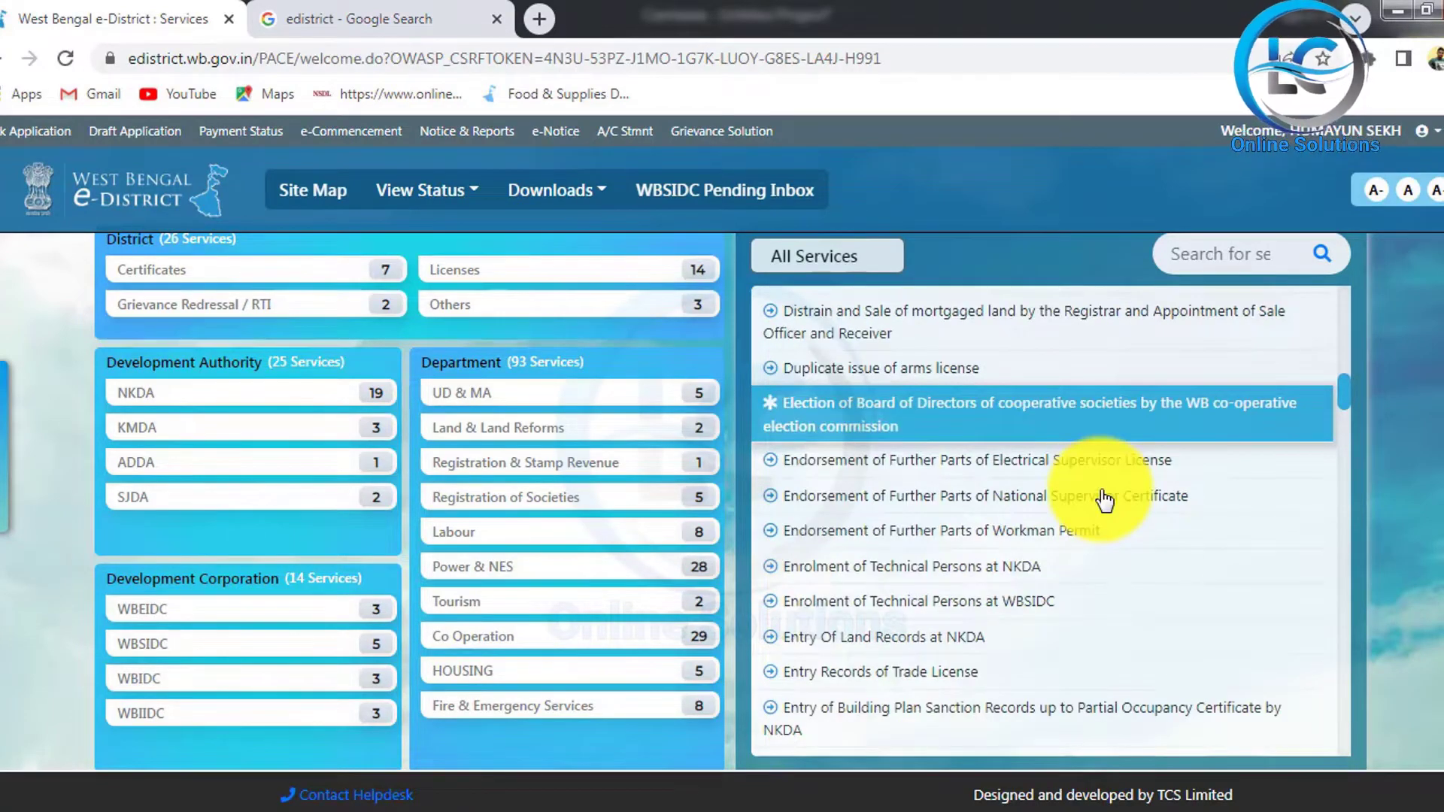
pyautogui.scroll(-5, 1278, 572)
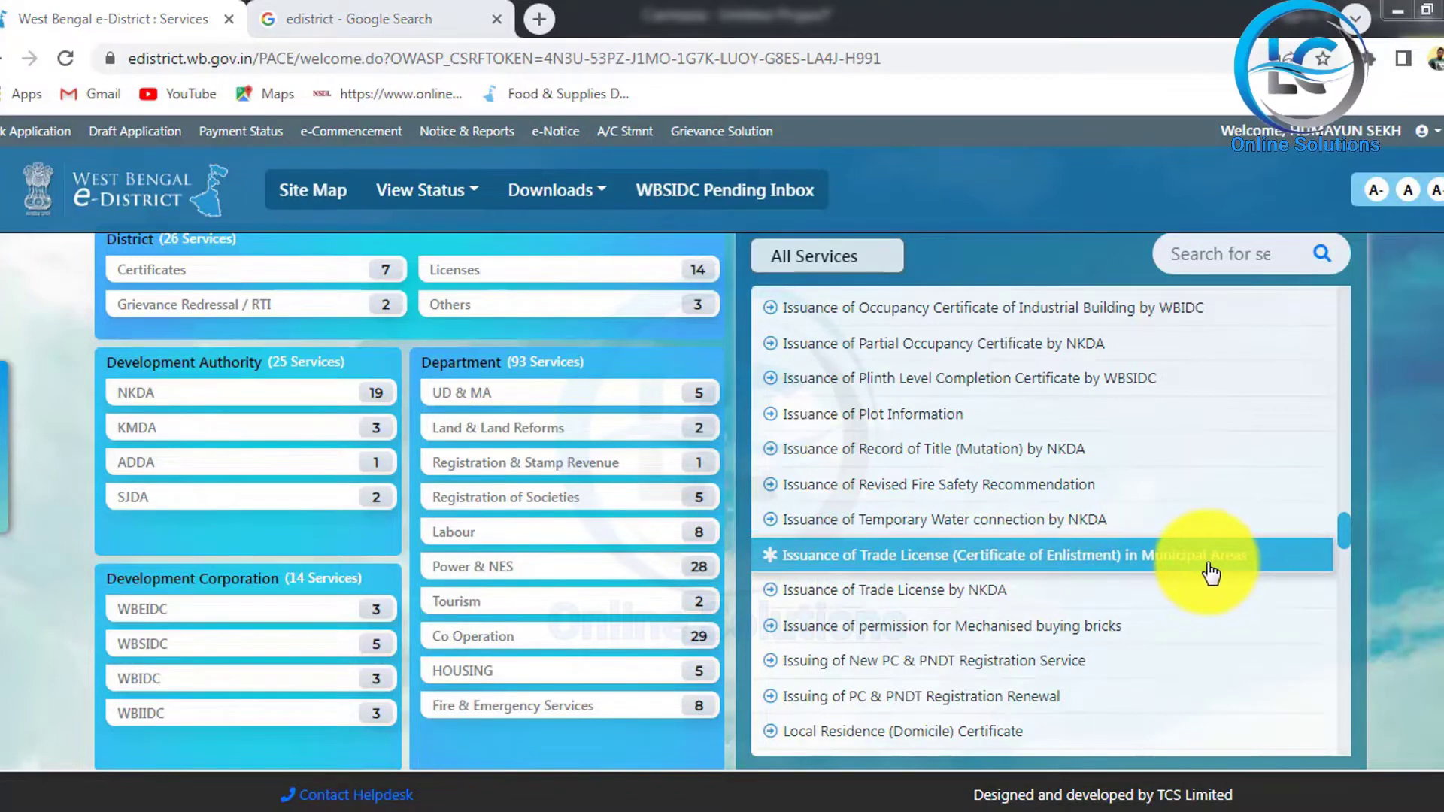
pyautogui.click(1210, 572)
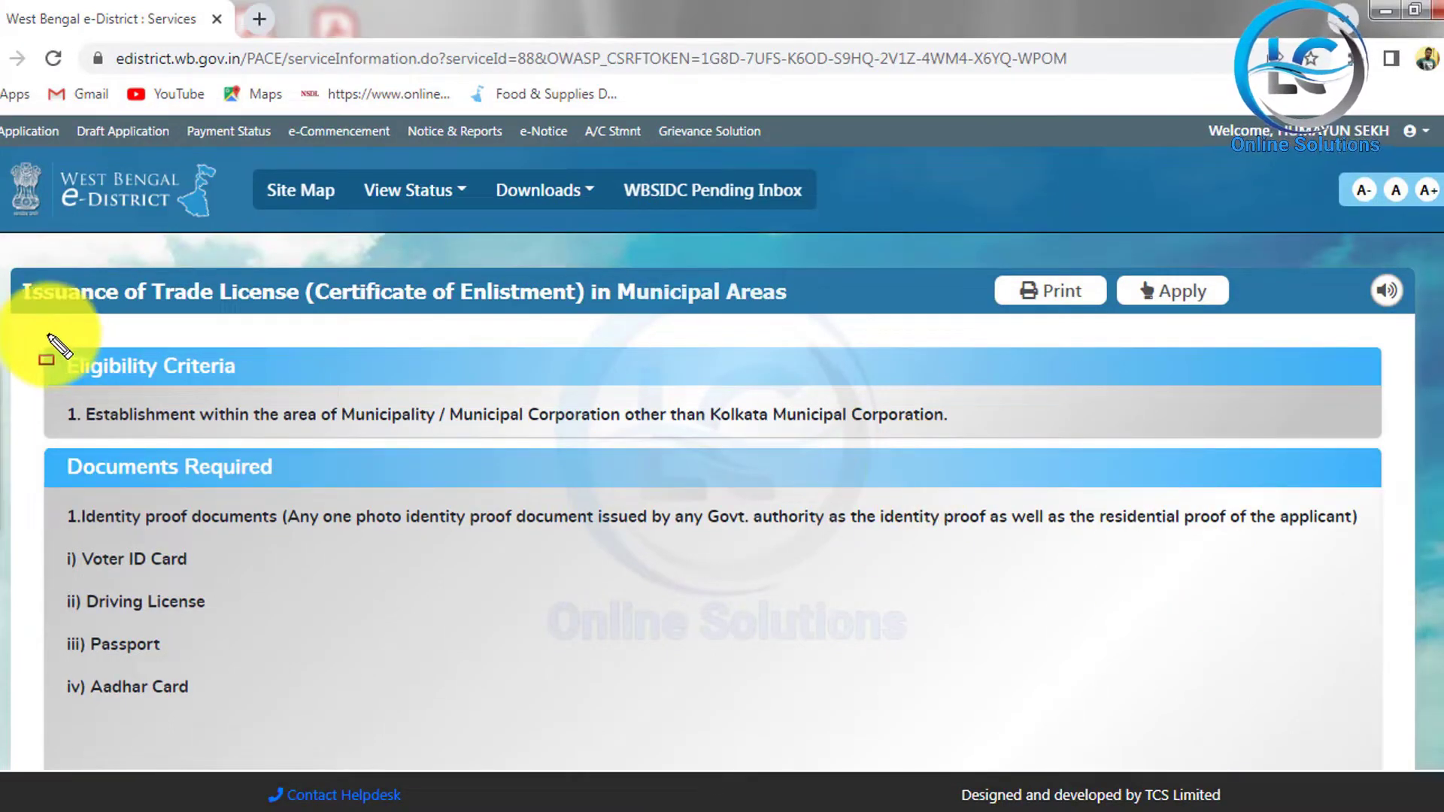
# Step: Review the eligibility and document requirements, then start the trade license application
pyautogui.moveTo(46, 336)
pyautogui.mouseDown()
pyautogui.moveTo(65, 361)
pyautogui.moveTo(590, 500)
pyautogui.moveTo(1004, 453)
pyautogui.mouseUp()
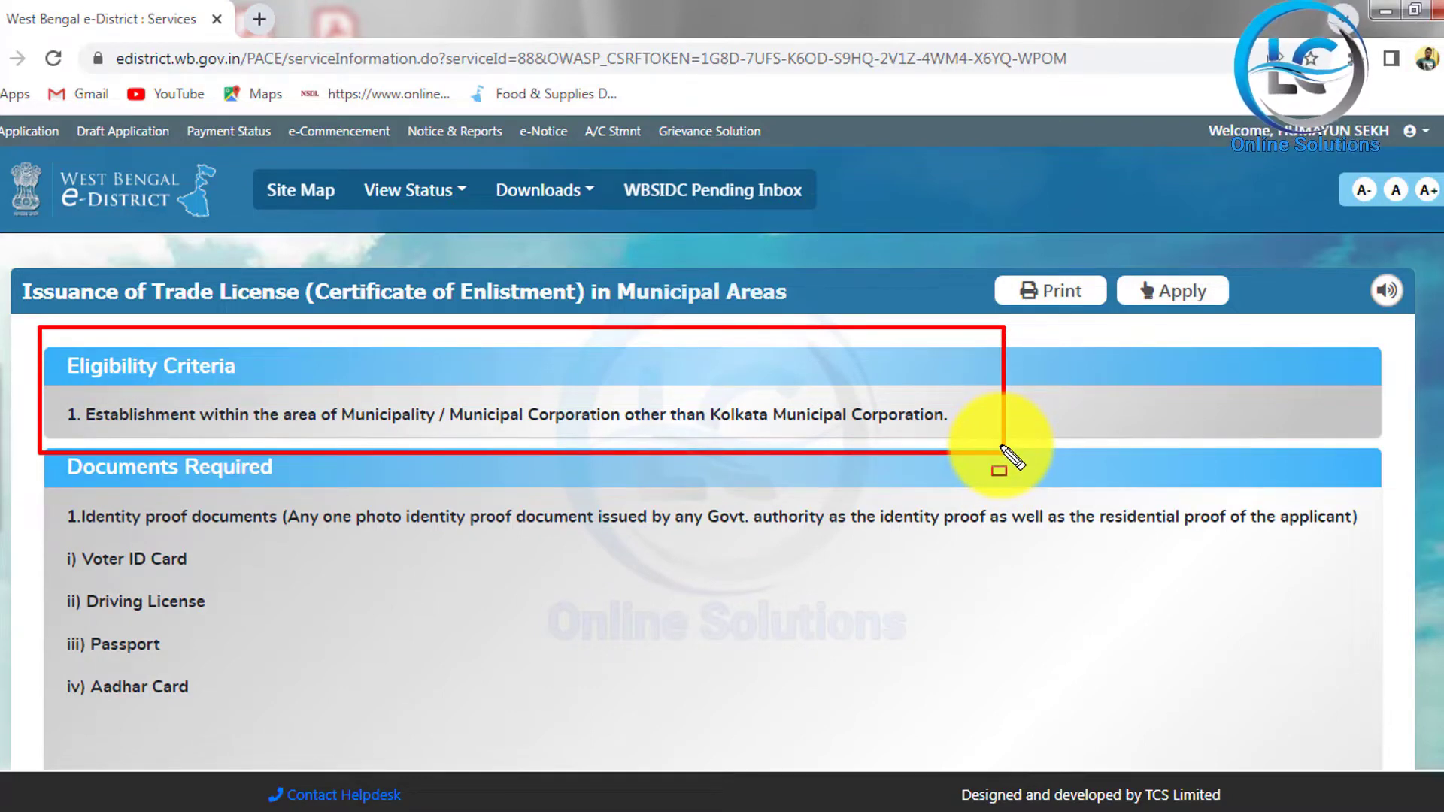
pyautogui.moveTo(62, 441)
pyautogui.mouseDown()
pyautogui.moveTo(193, 673)
pyautogui.moveTo(472, 722)
pyautogui.mouseUp()
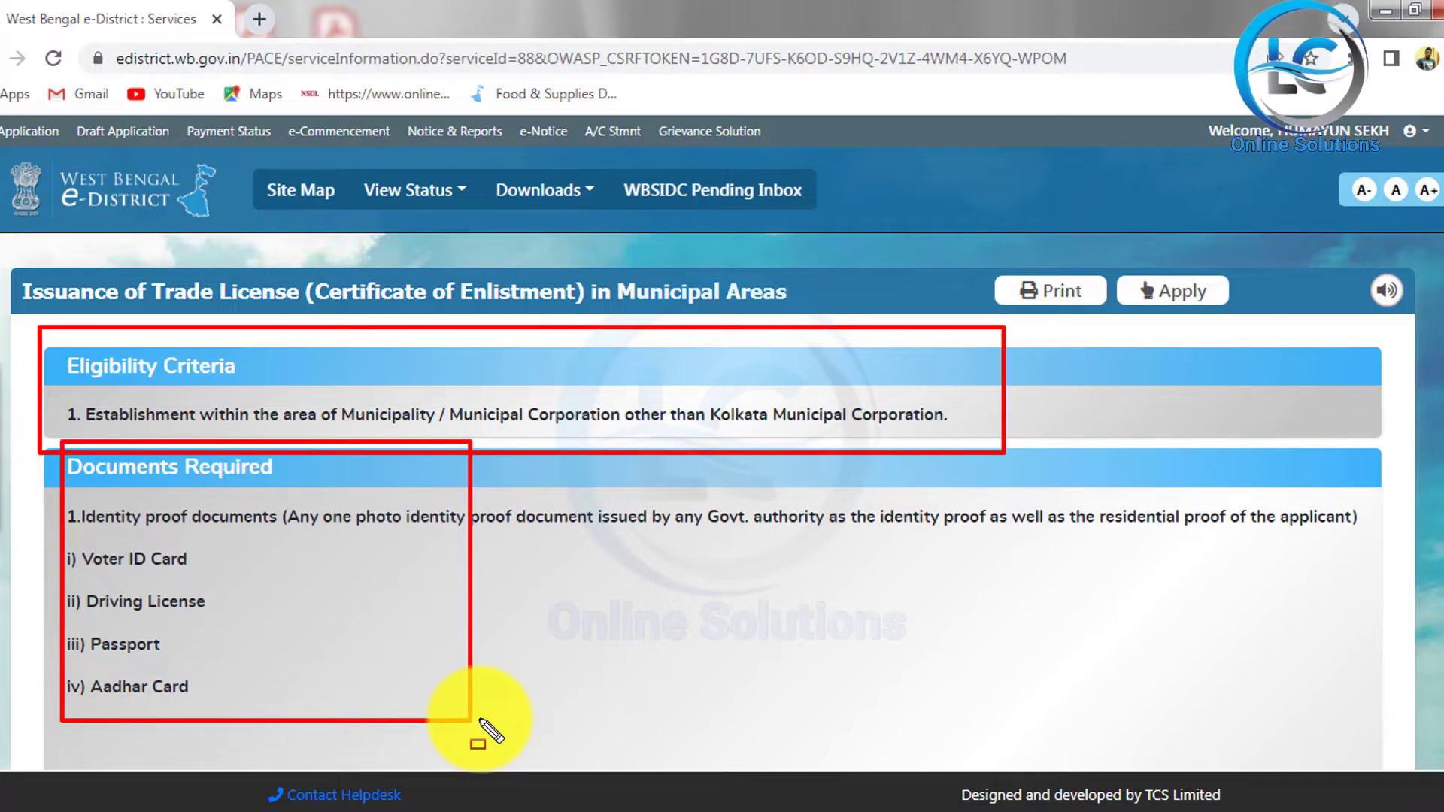
pyautogui.press('Escape')
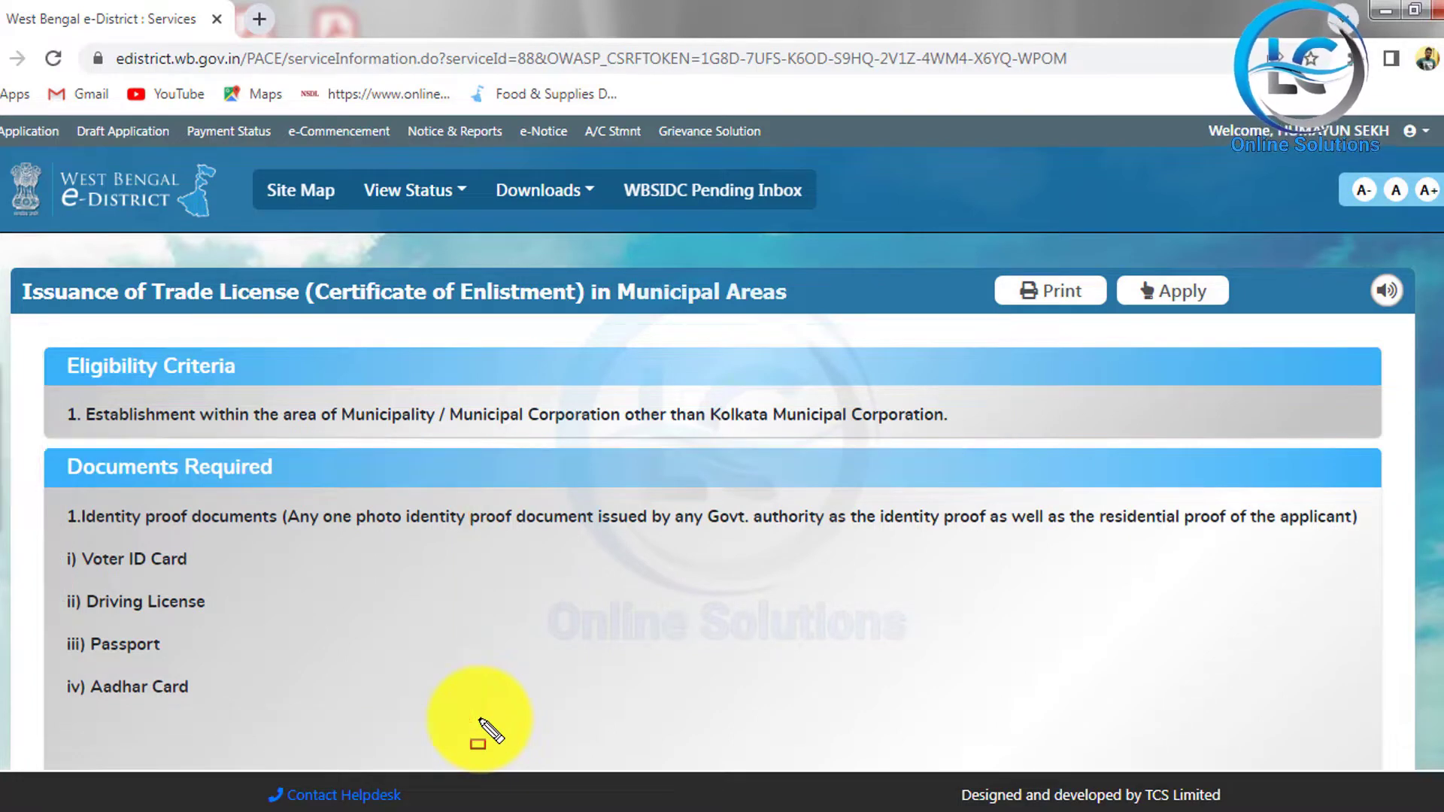
pyautogui.scroll(-5, 541, 602)
pyautogui.scroll(-2, 564, 605)
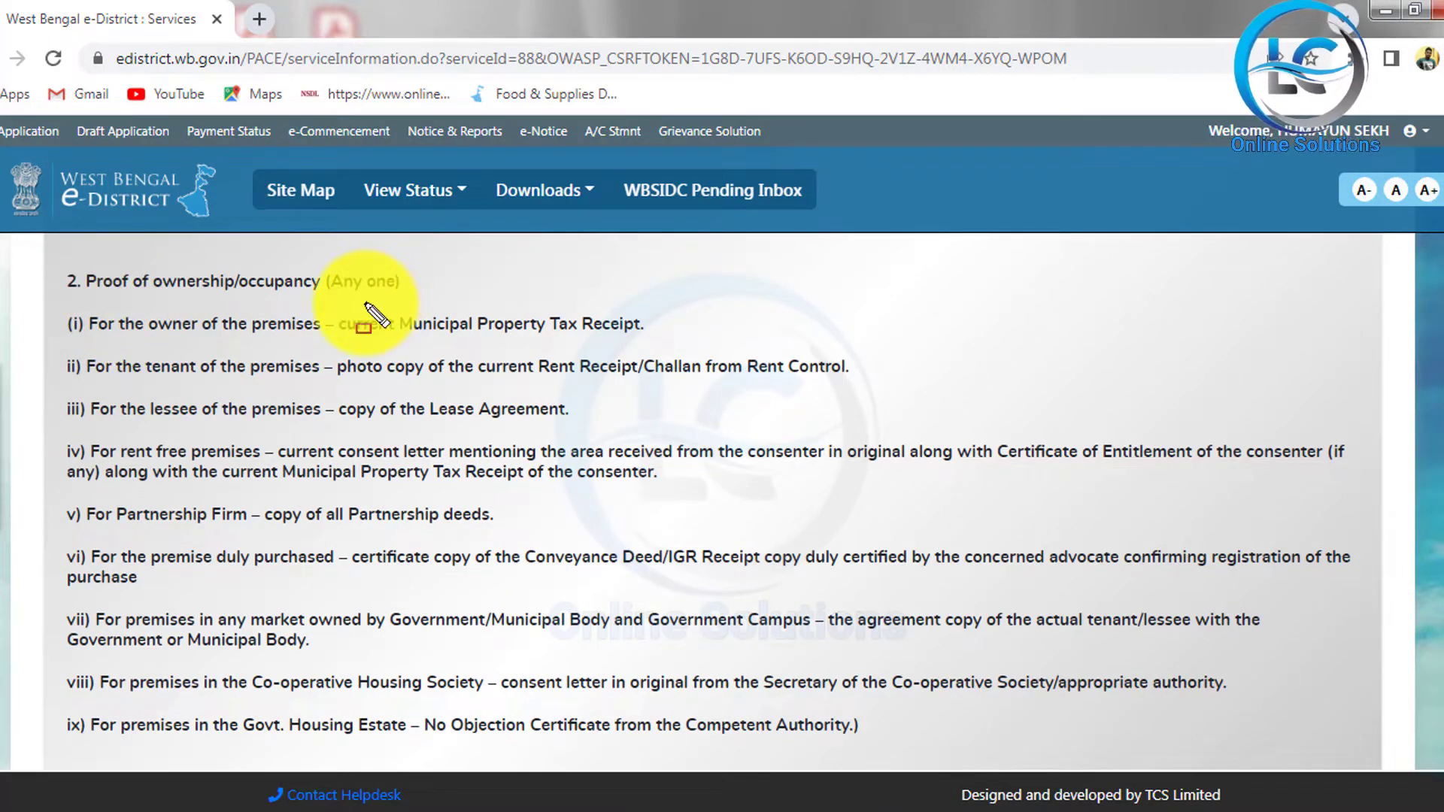
pyautogui.hotkey('ctrl', '2')
pyautogui.moveTo(45, 252)
pyautogui.mouseDown()
pyautogui.moveTo(471, 645)
pyautogui.moveTo(967, 715)
pyautogui.moveTo(1038, 767)
pyautogui.moveTo(1033, 750)
pyautogui.mouseUp()
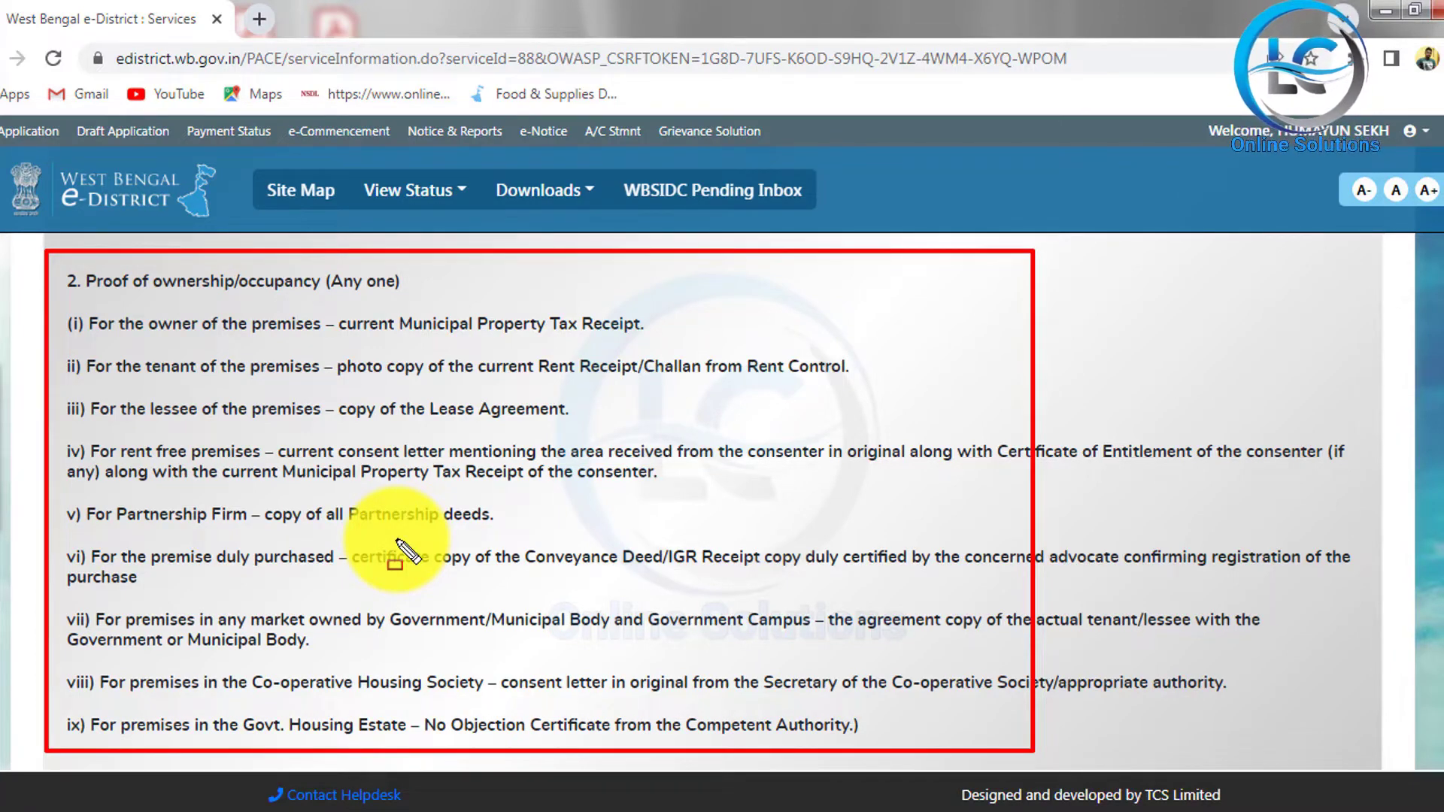
pyautogui.press('Escape')
pyautogui.scroll(-10, 637, 498)
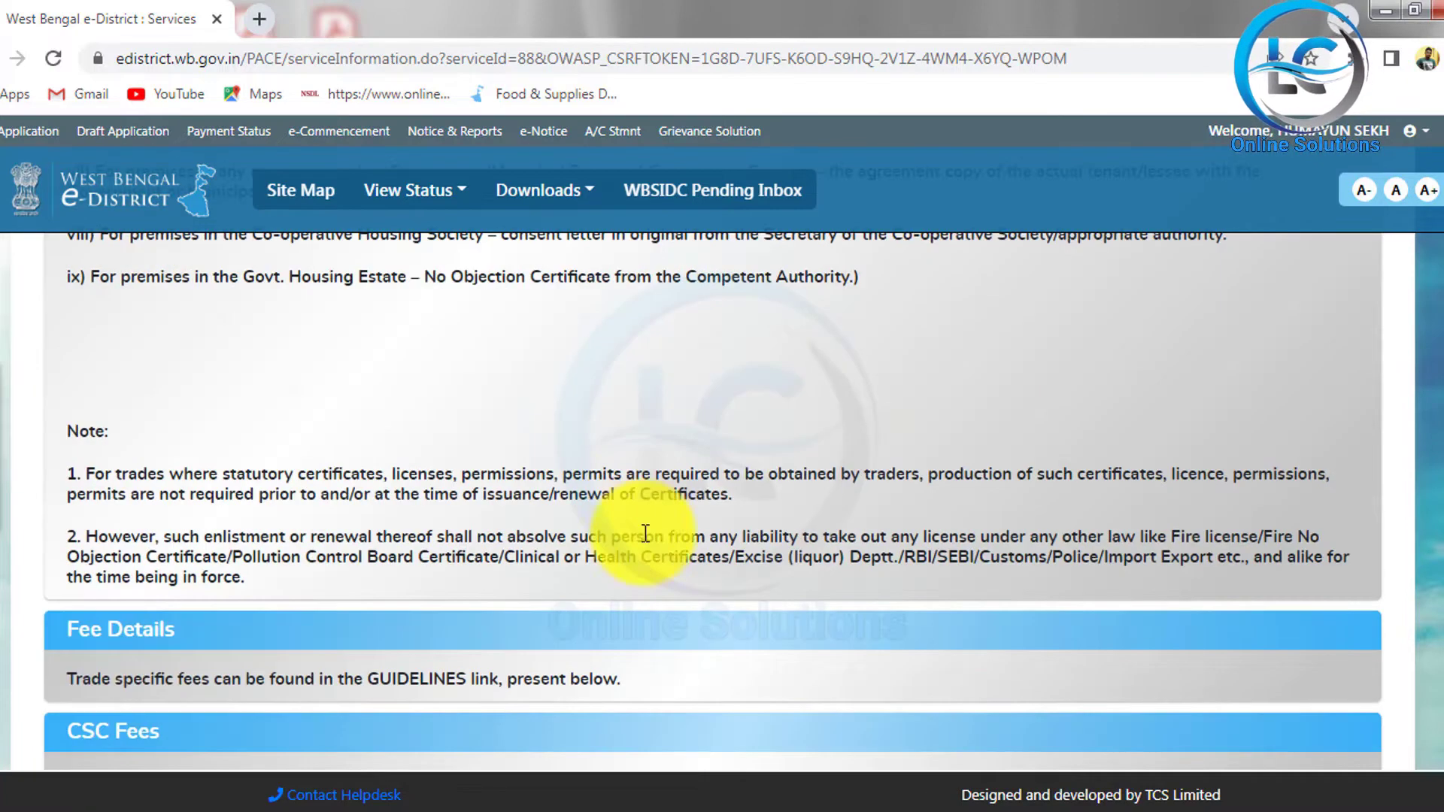
pyautogui.scroll(-1, 599, 554)
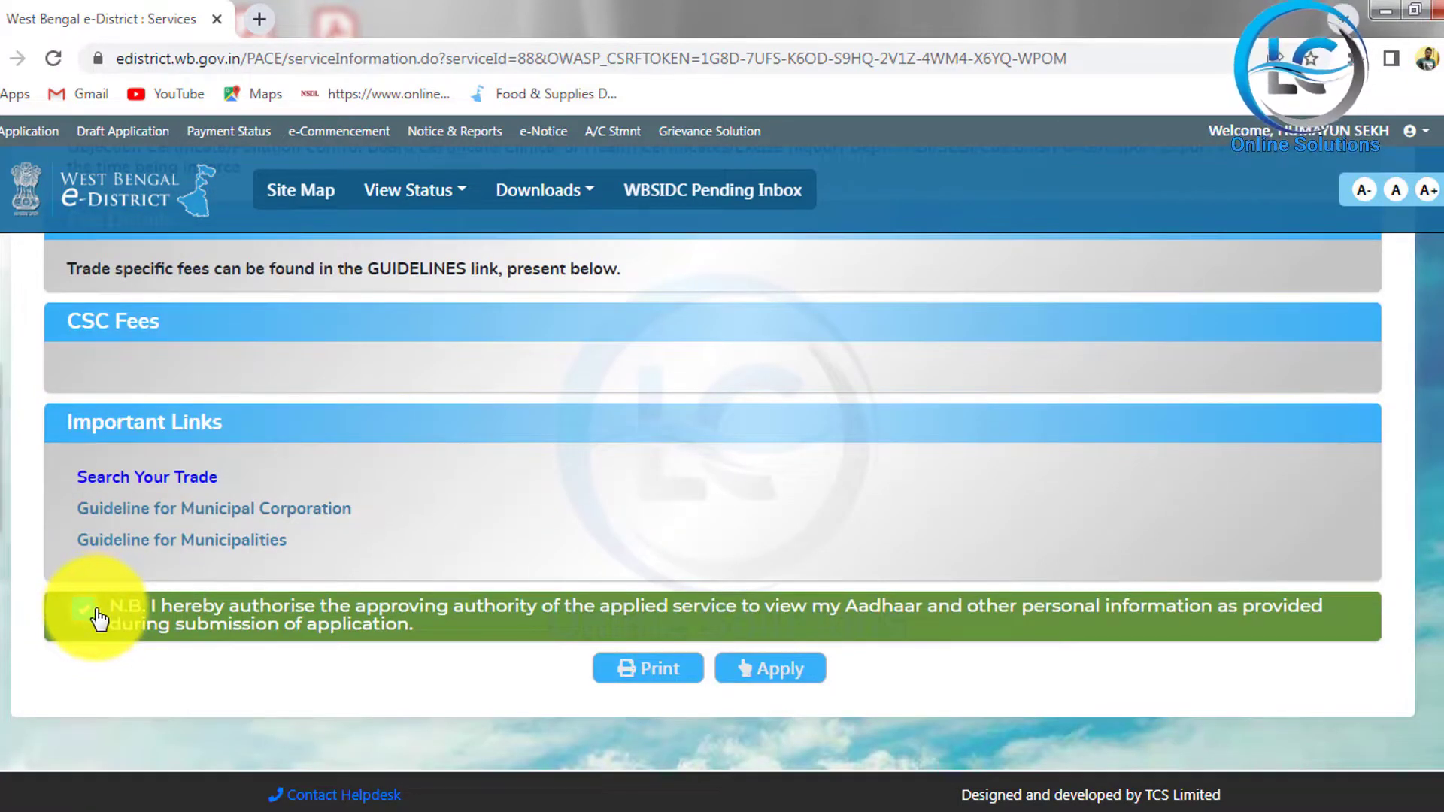
pyautogui.click(775, 670)
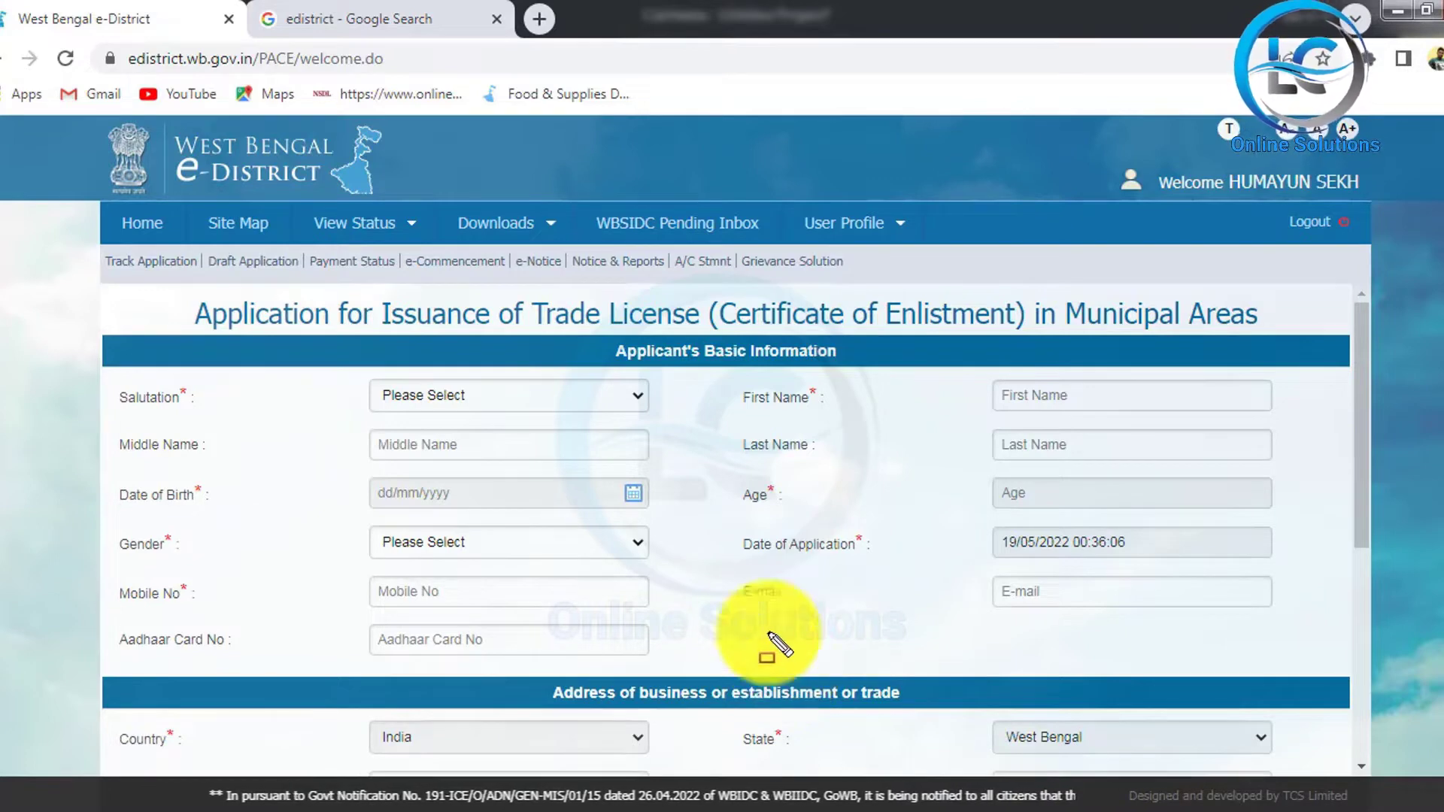
# Step: Set the salutation to Mr. and enter the applicant's first and last name
pyautogui.moveTo(169, 272)
pyautogui.mouseDown()
pyautogui.moveTo(335, 360)
pyautogui.moveTo(1176, 376)
pyautogui.moveTo(1337, 342)
pyautogui.mouseUp()
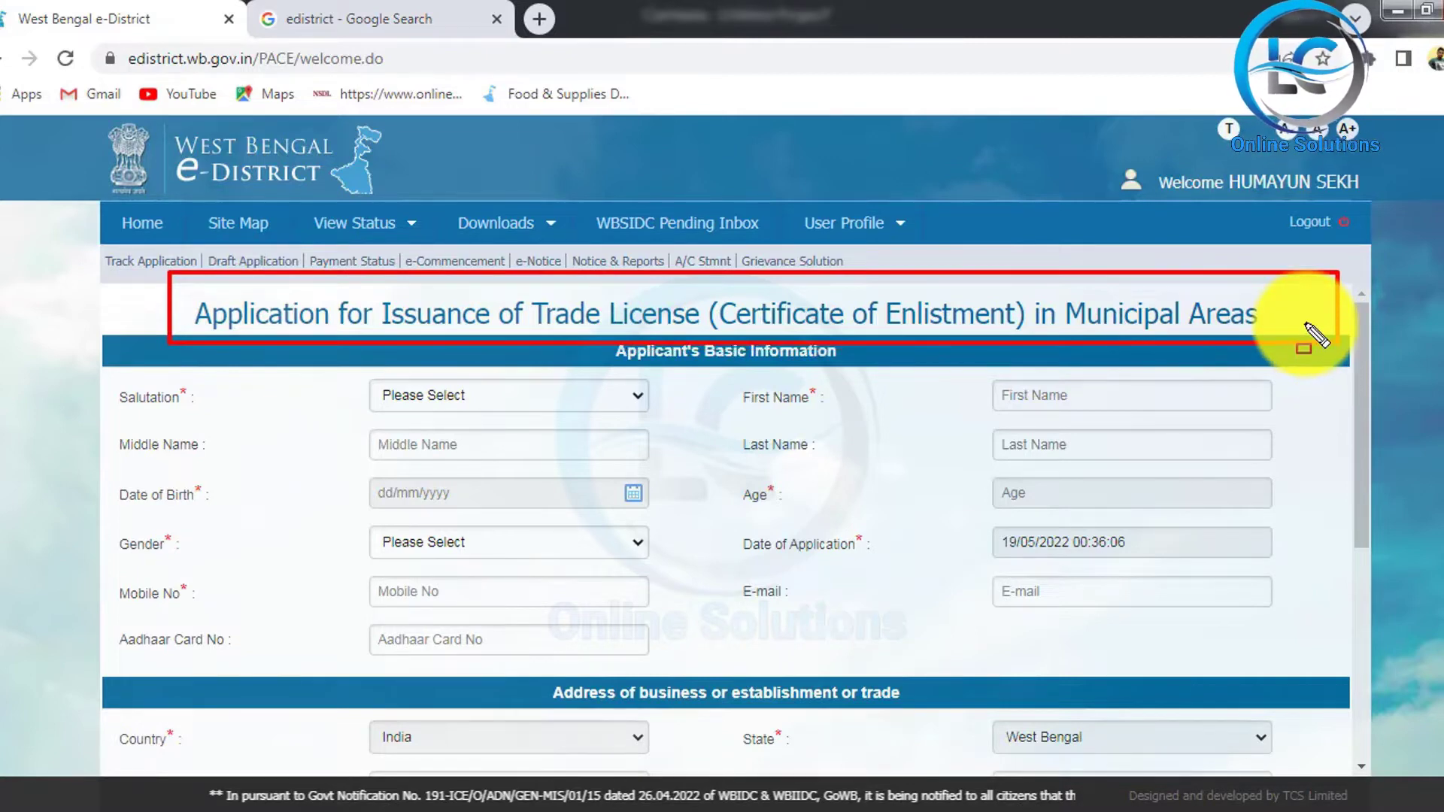
pyautogui.press('Escape')
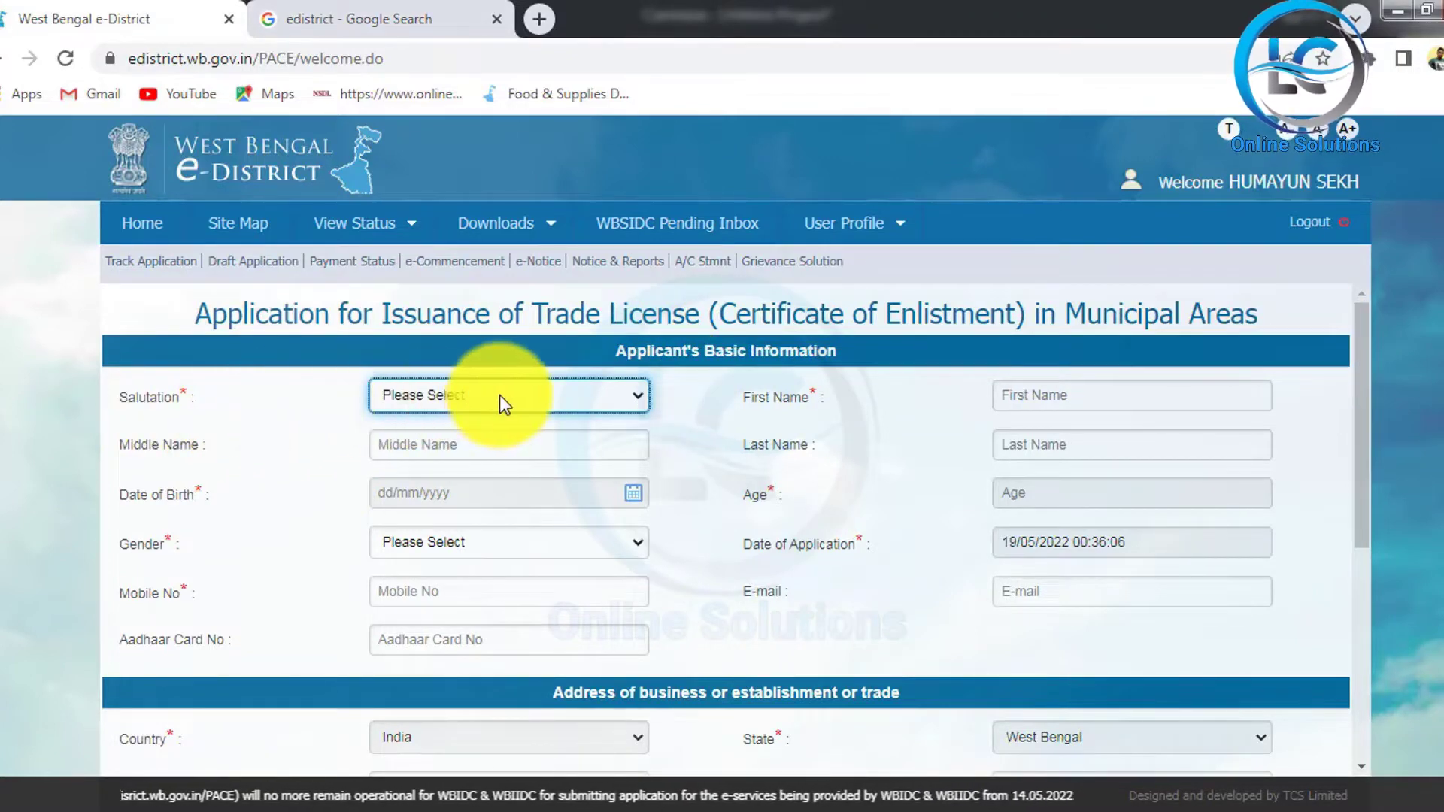
pyautogui.click(557, 396)
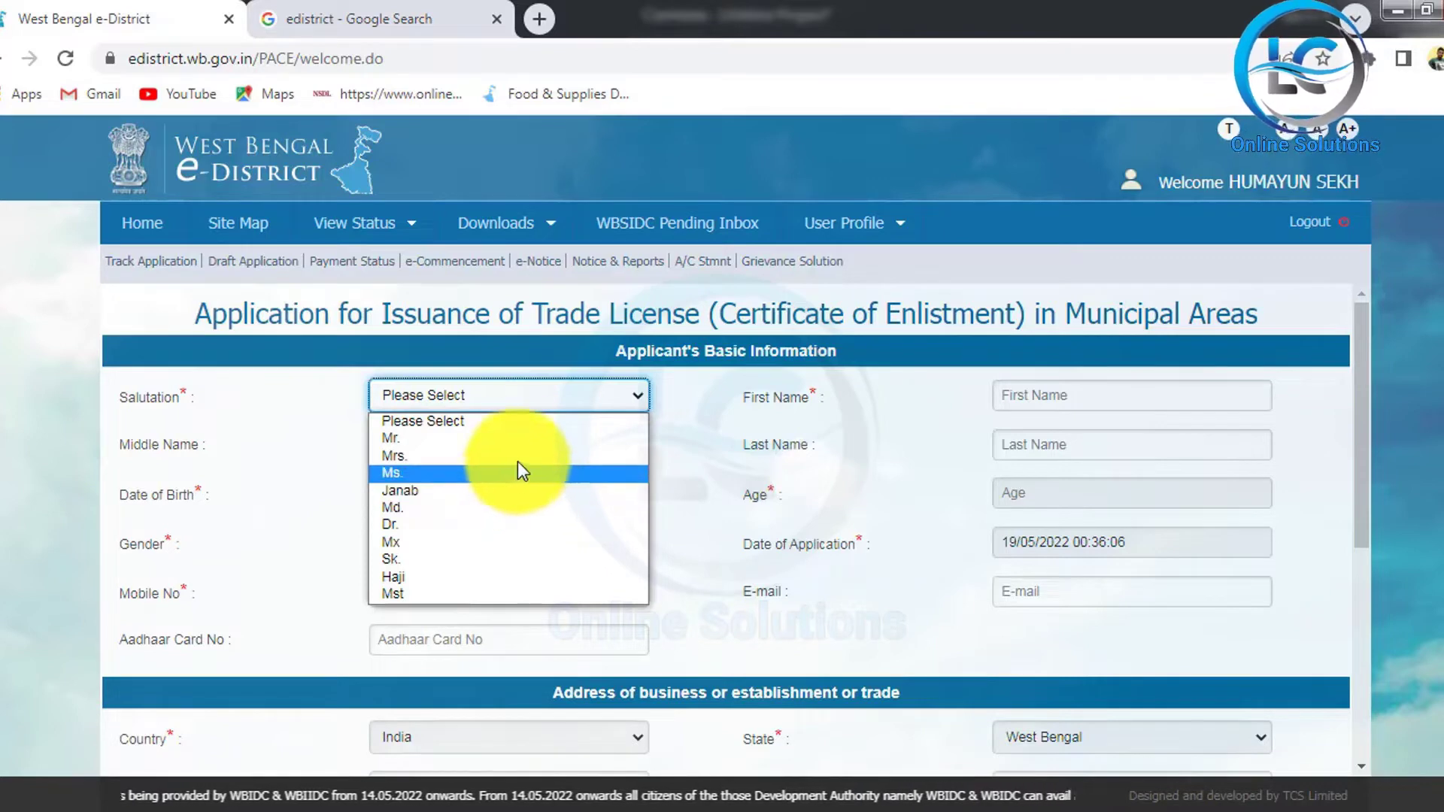
pyautogui.click(494, 437)
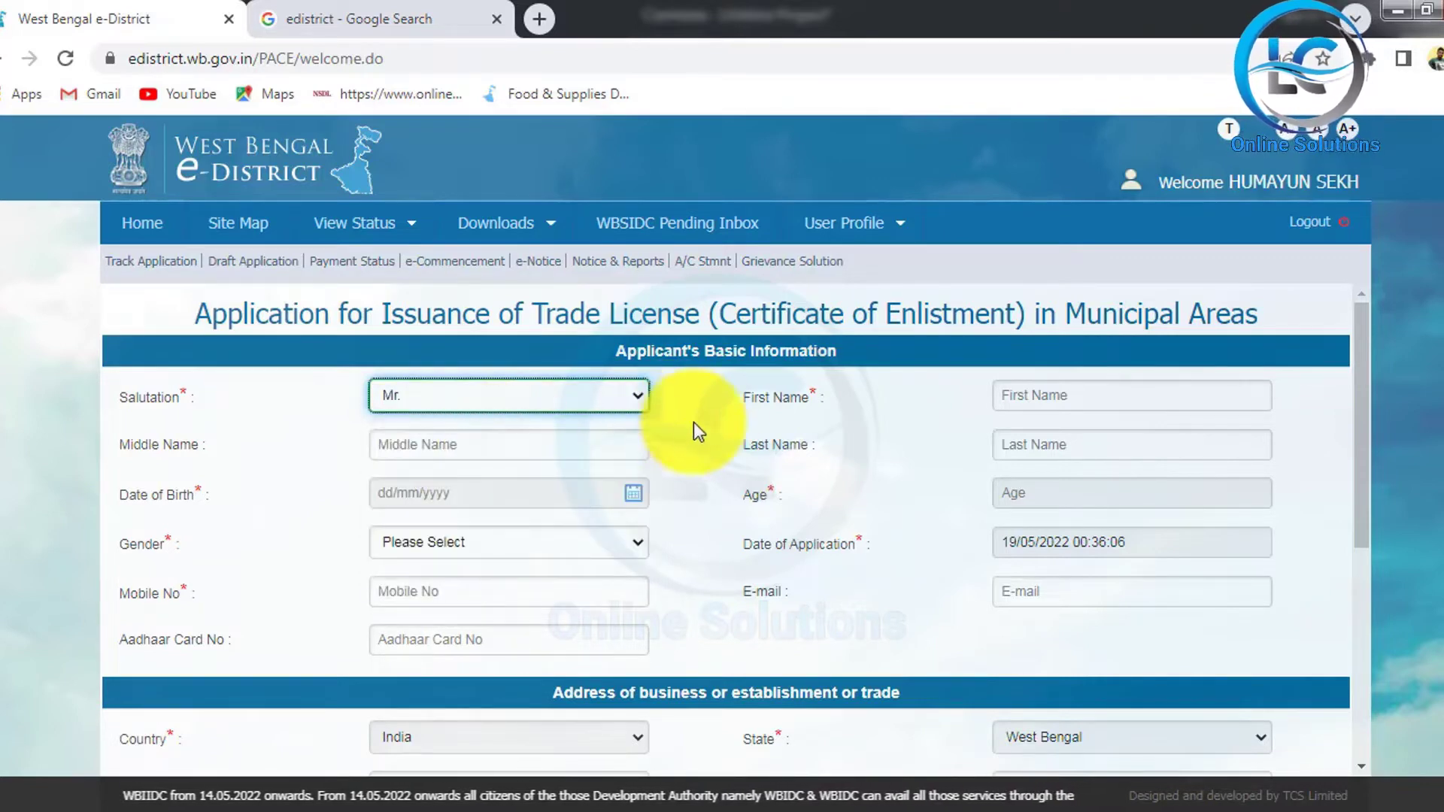
pyautogui.click(1131, 397)
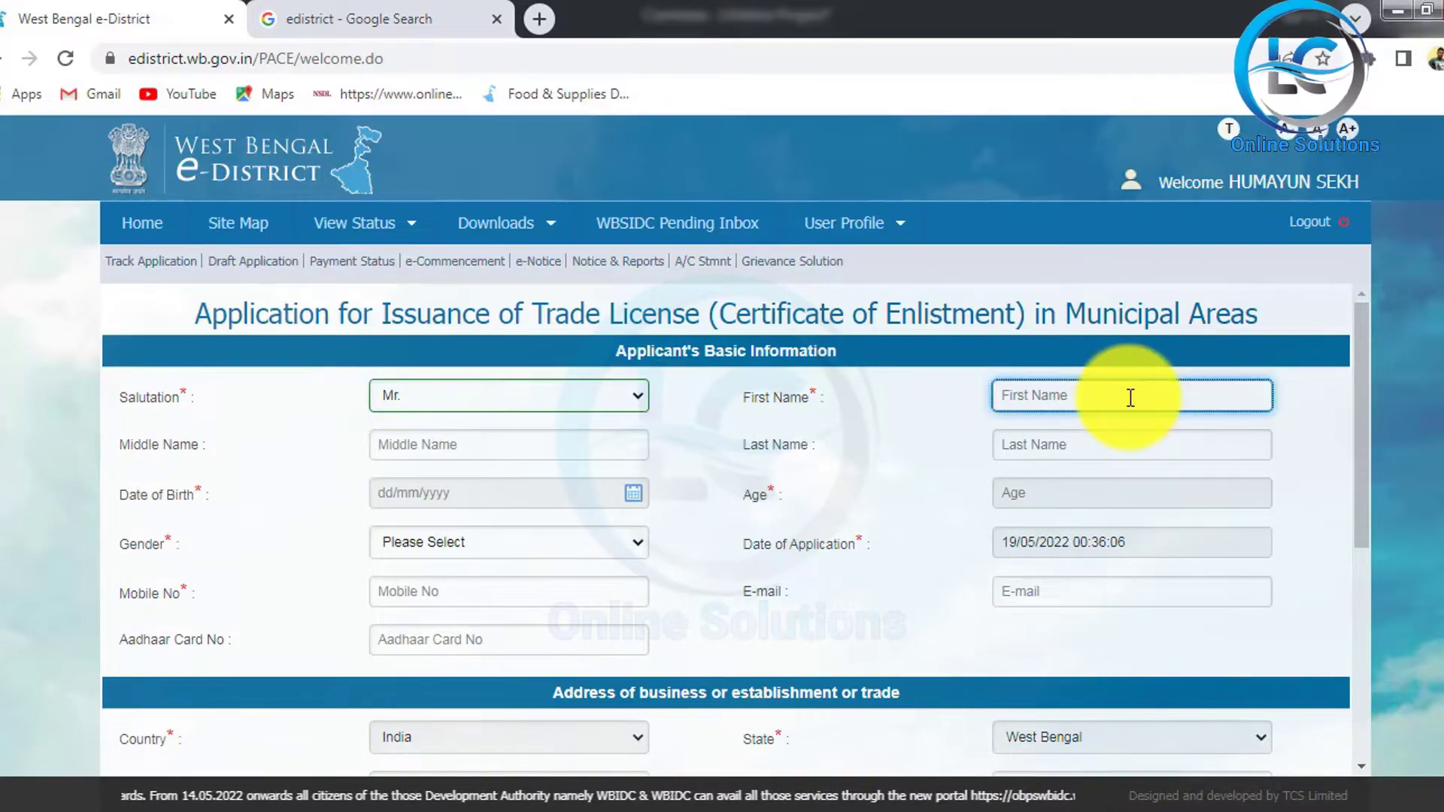
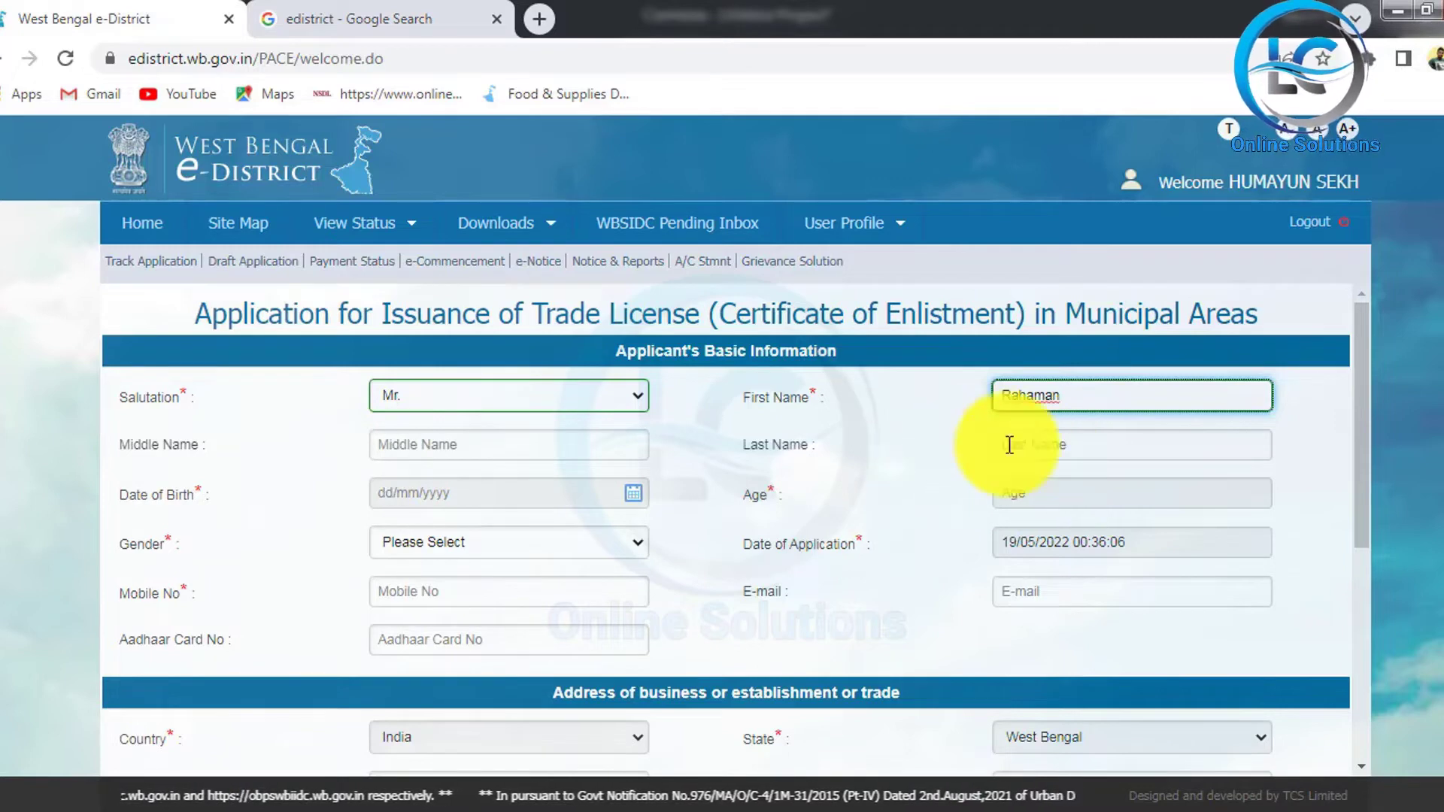
pyautogui.click(1050, 446)
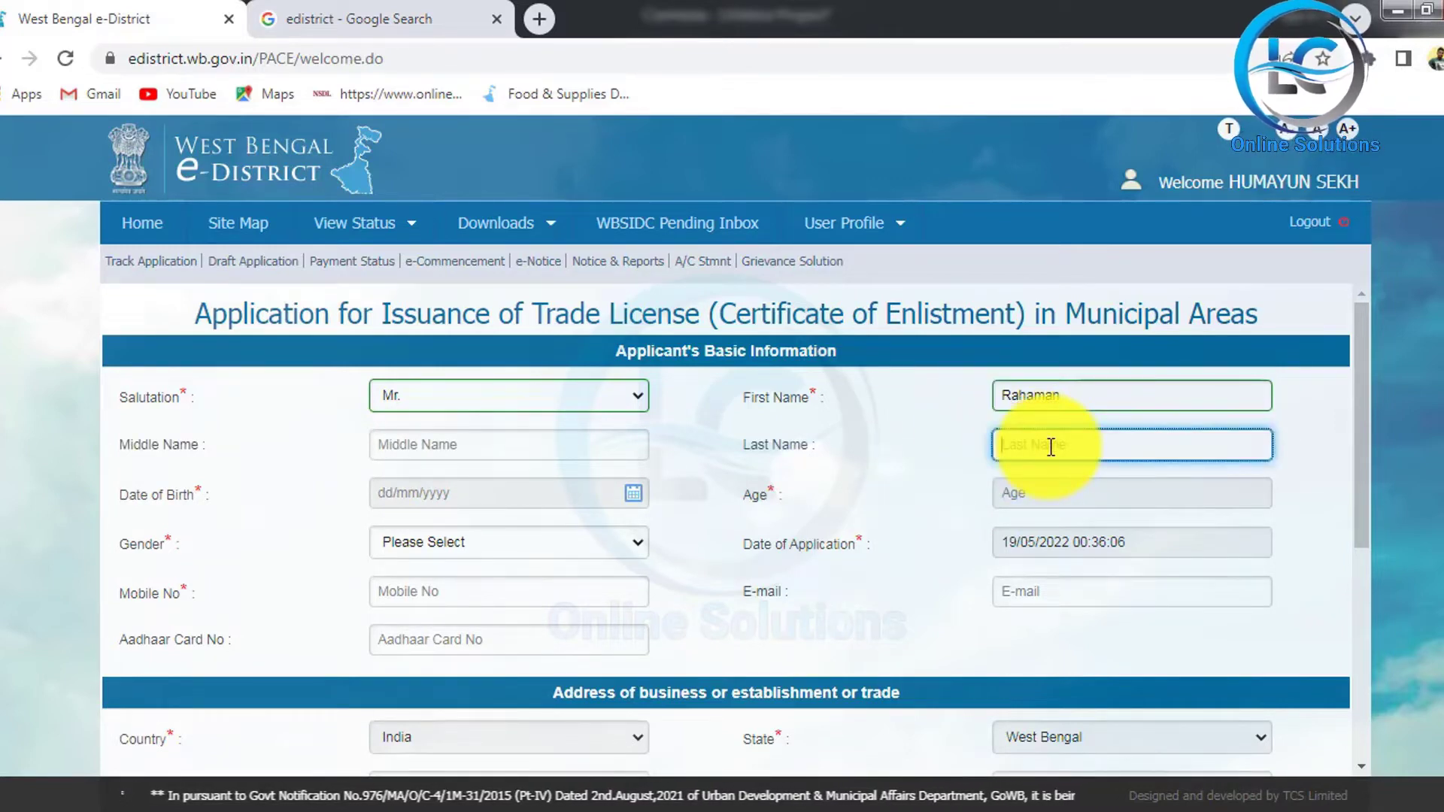
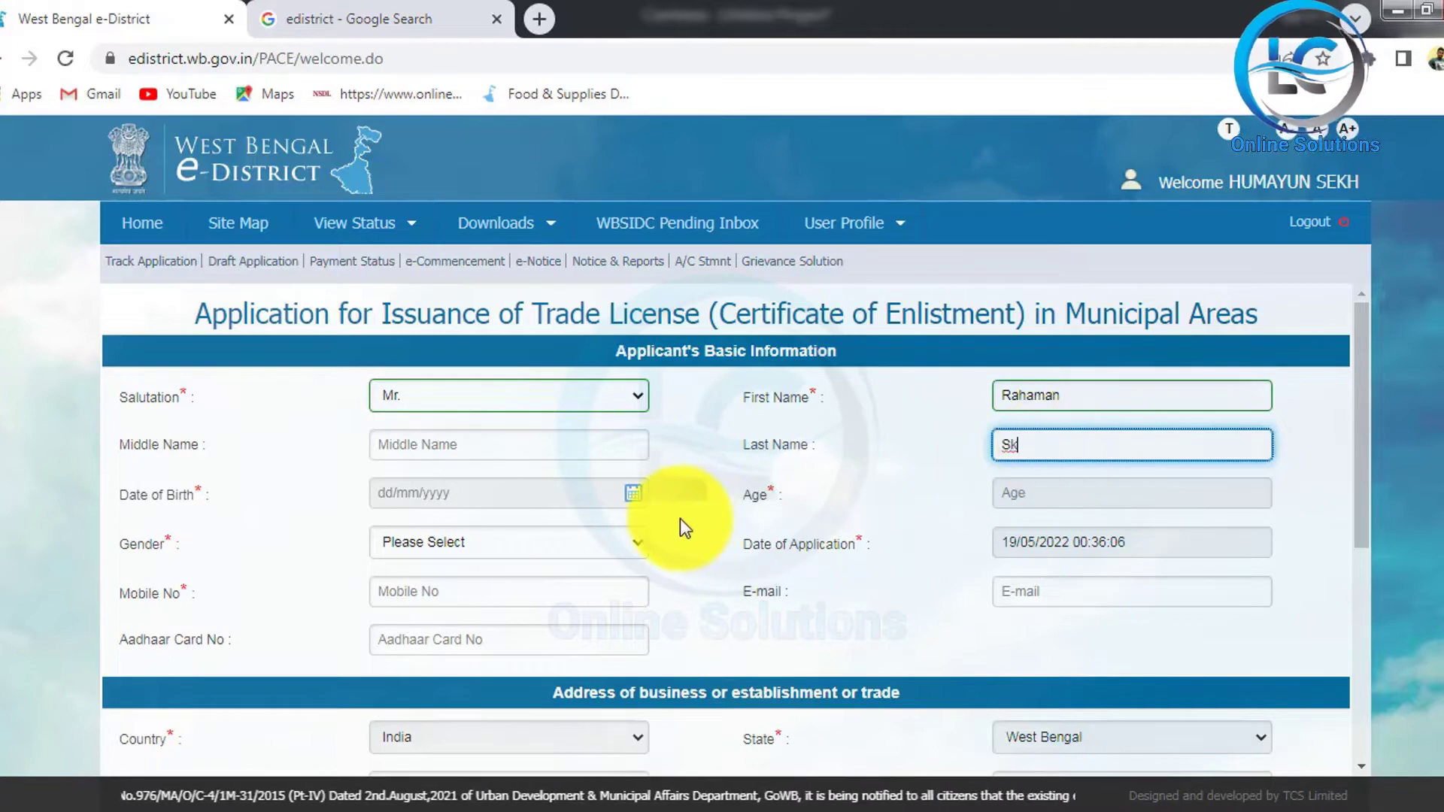
# Step: Pick the date of birth, set gender to Male and enter the mobile number
pyautogui.click(634, 495)
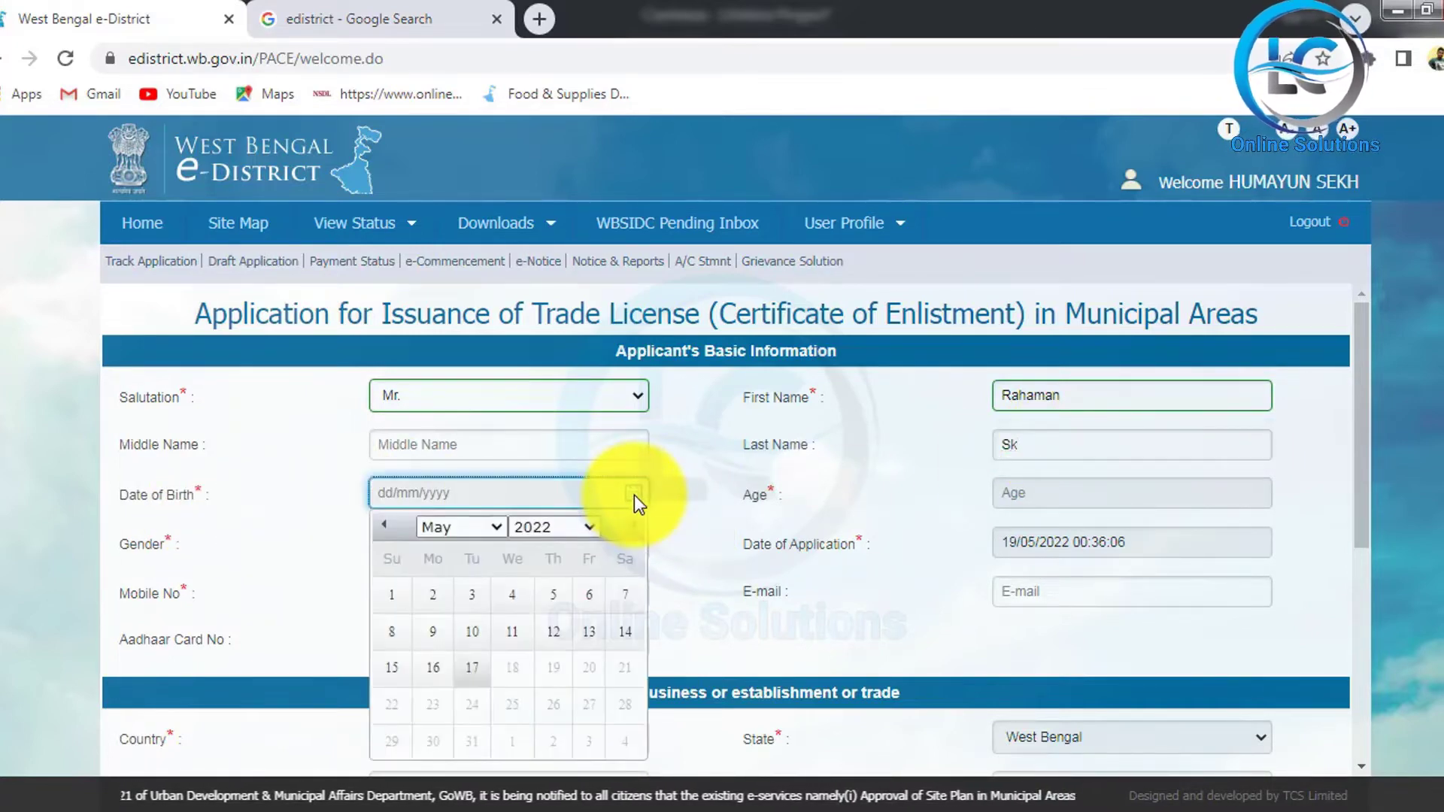
pyautogui.click(589, 527)
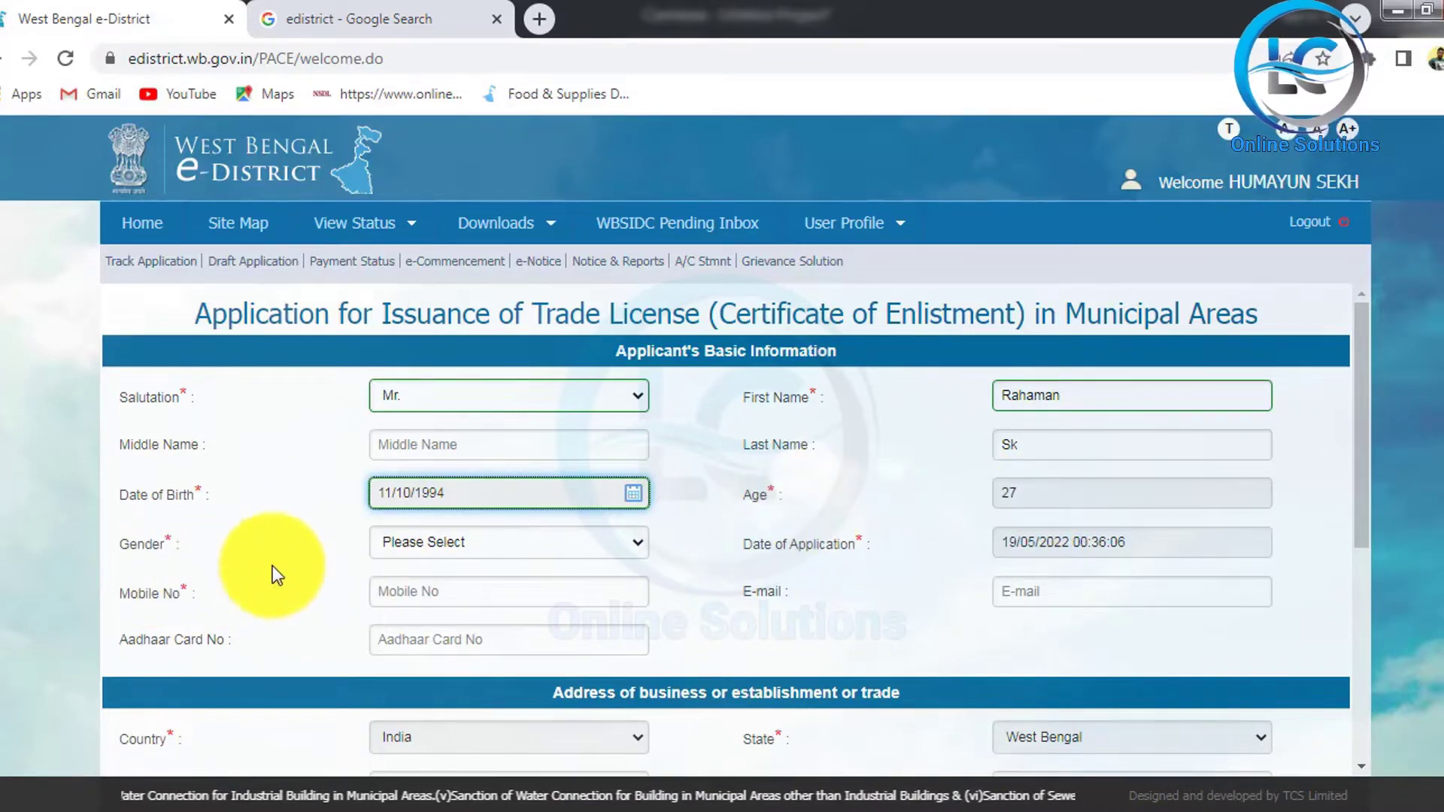
pyautogui.click(605, 537)
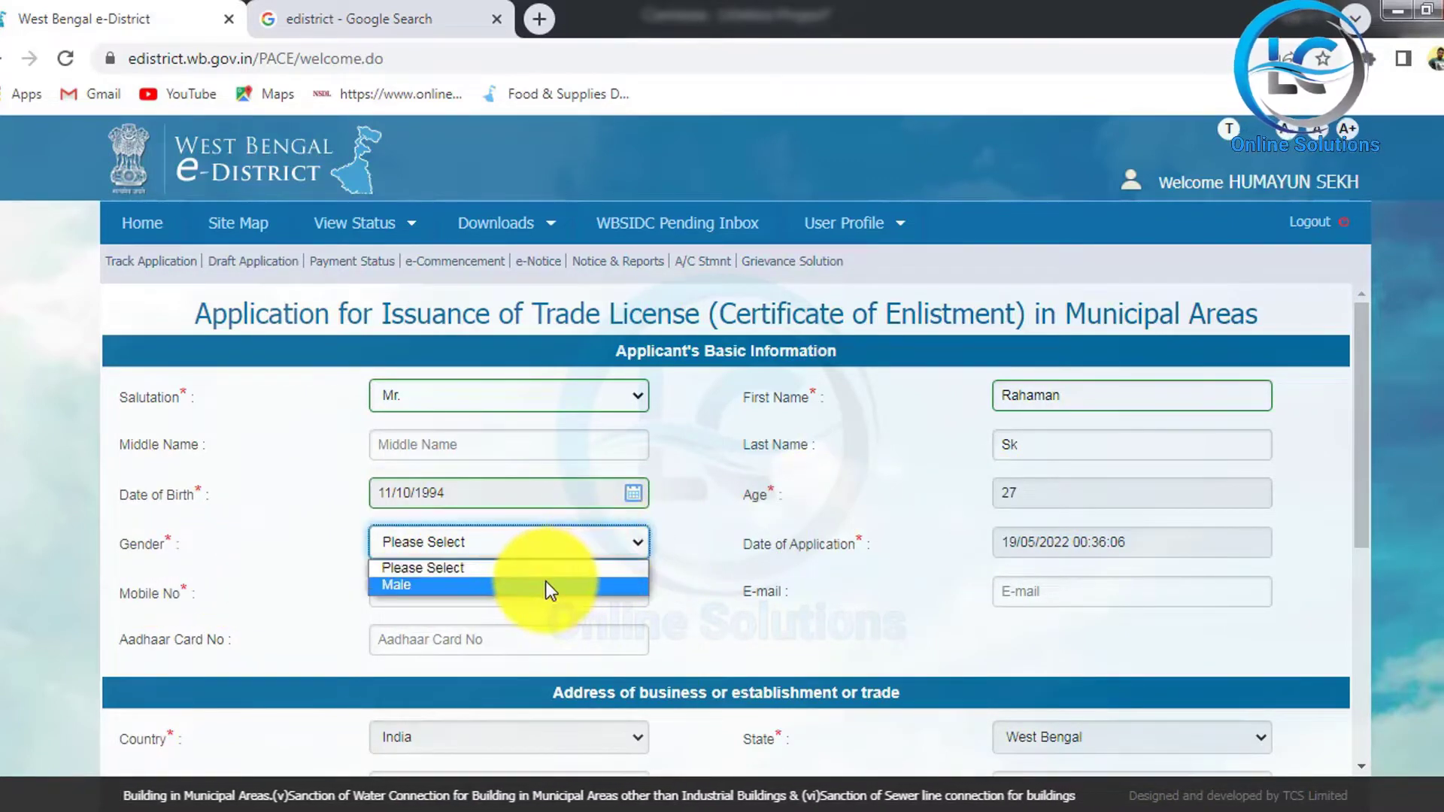
pyautogui.press('Escape')
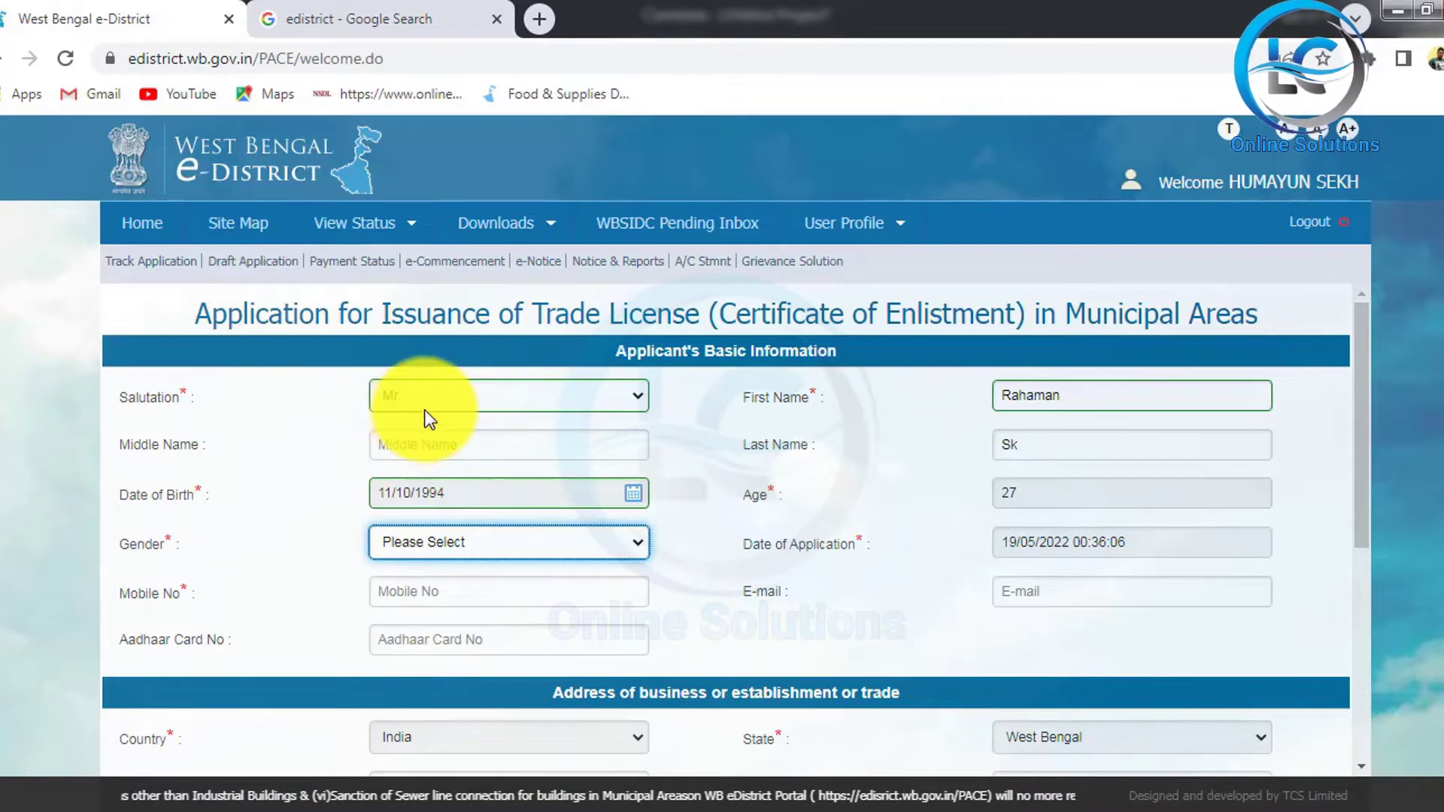
pyautogui.click(549, 544)
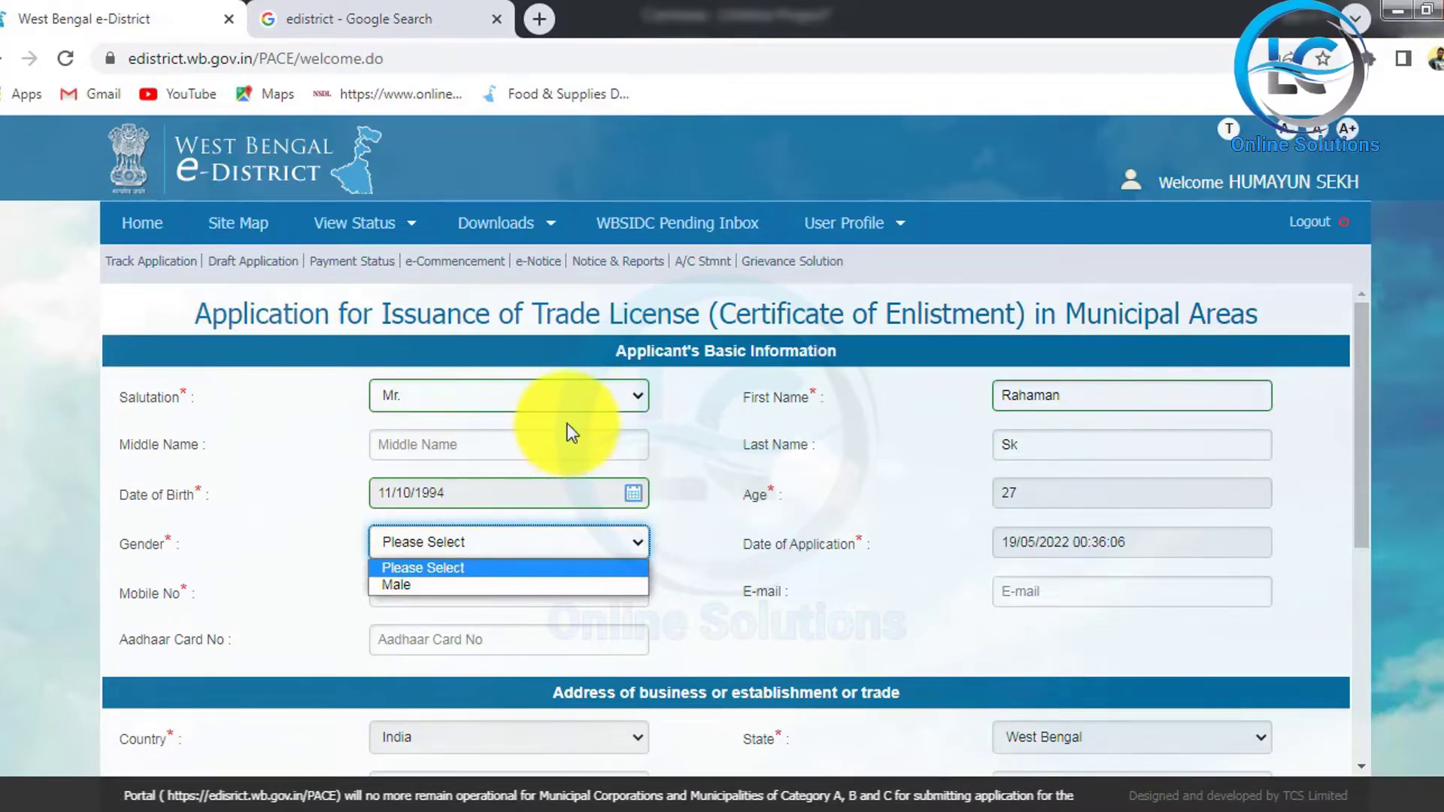
pyautogui.click(467, 587)
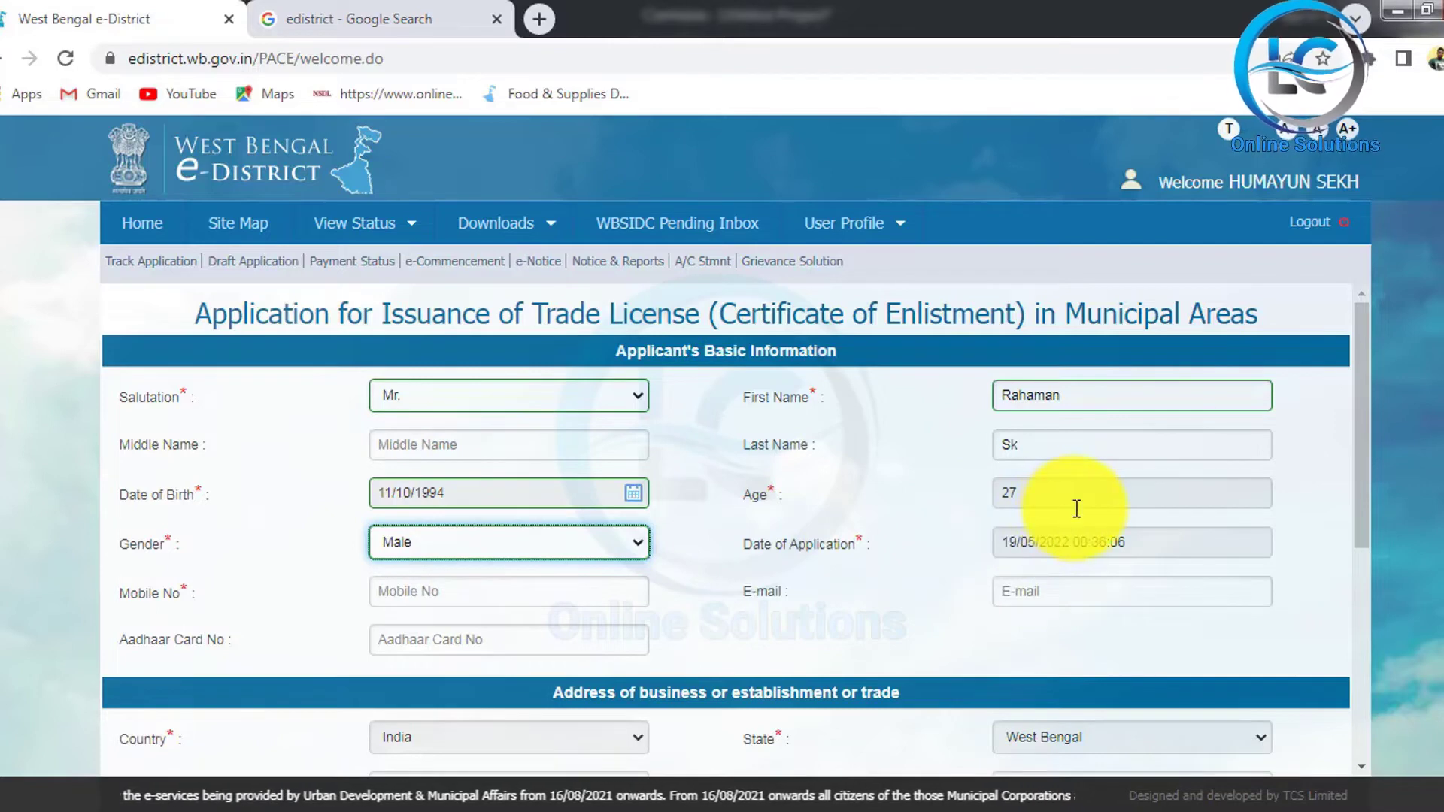
pyautogui.click(469, 590)
pyautogui.write('80')
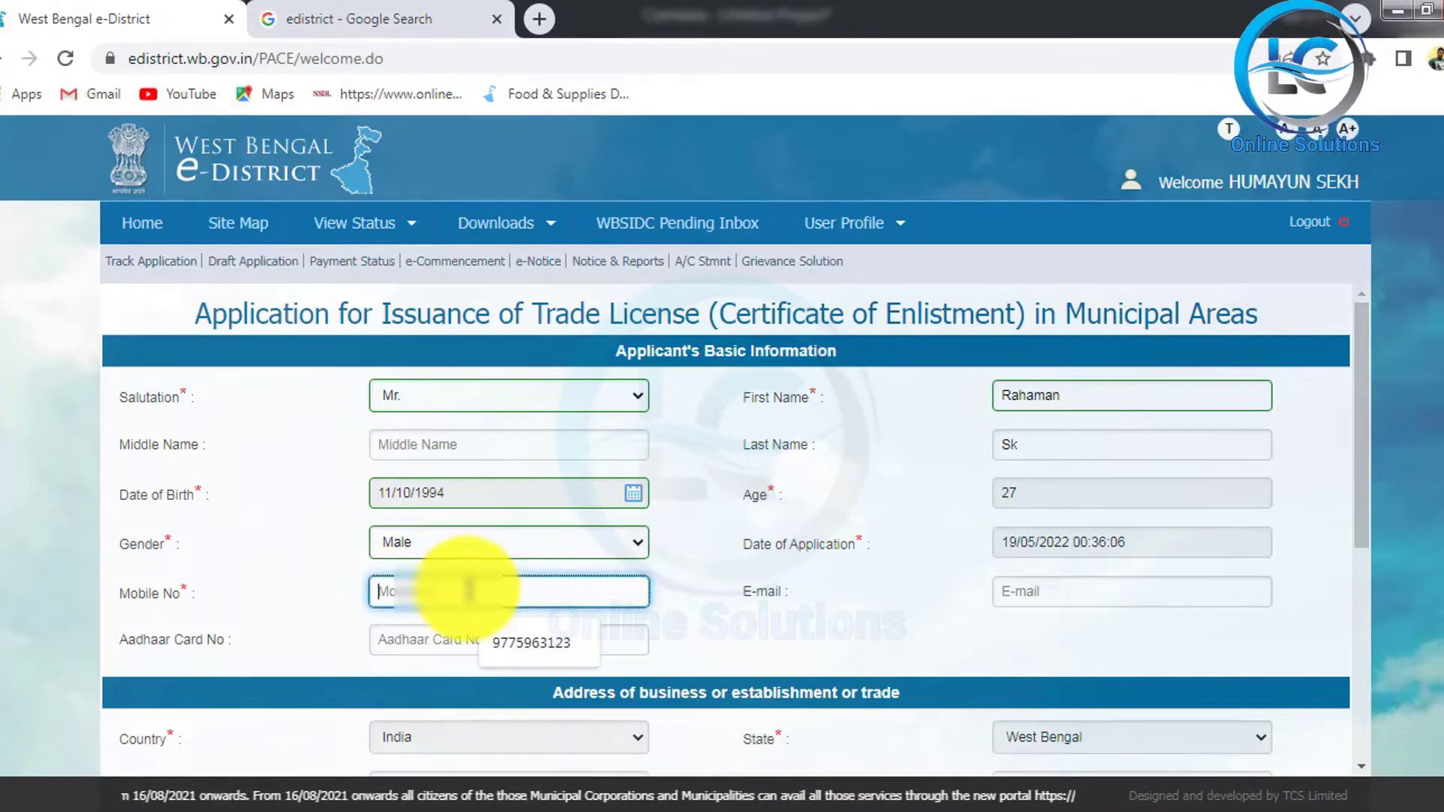
pyautogui.click(1068, 601)
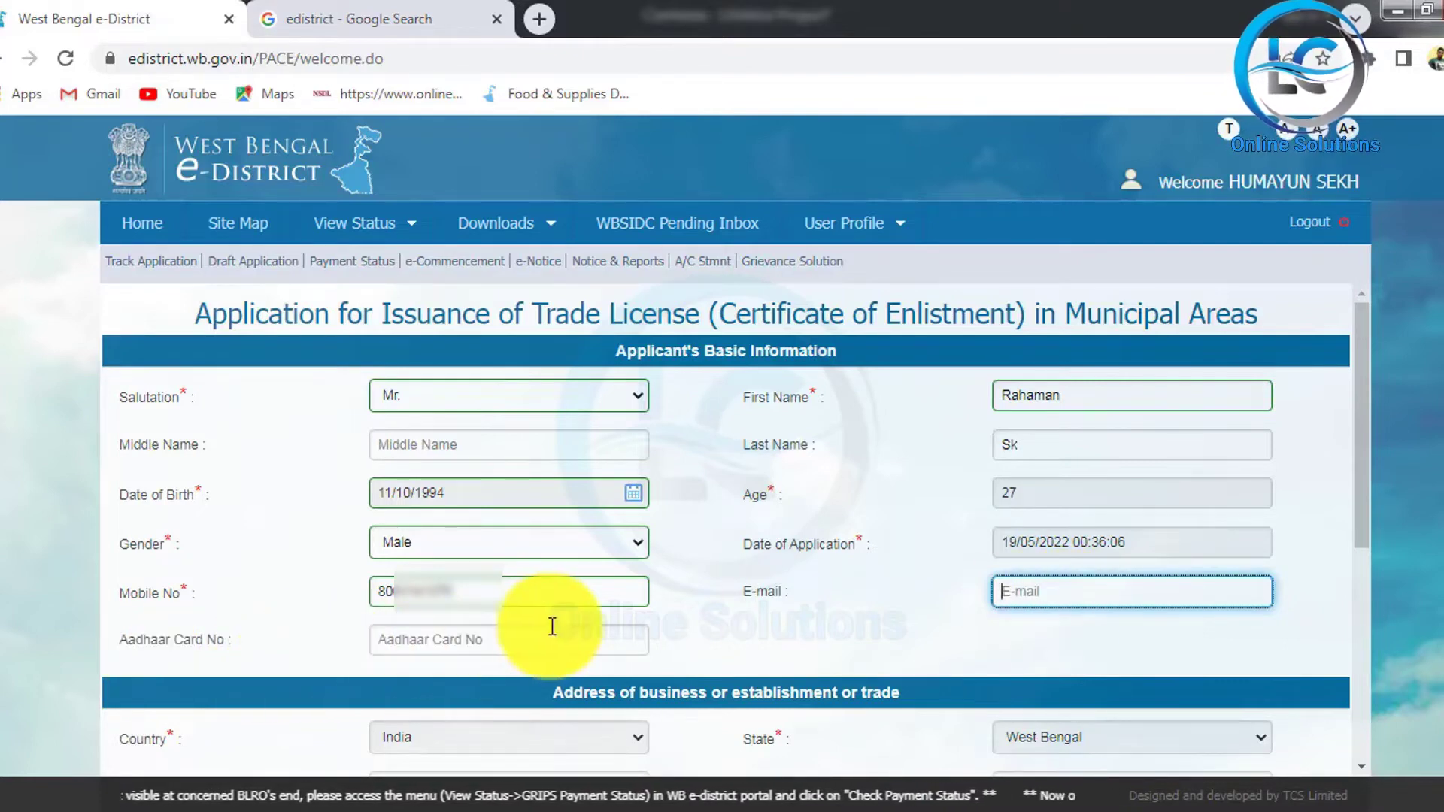
pyautogui.click(498, 645)
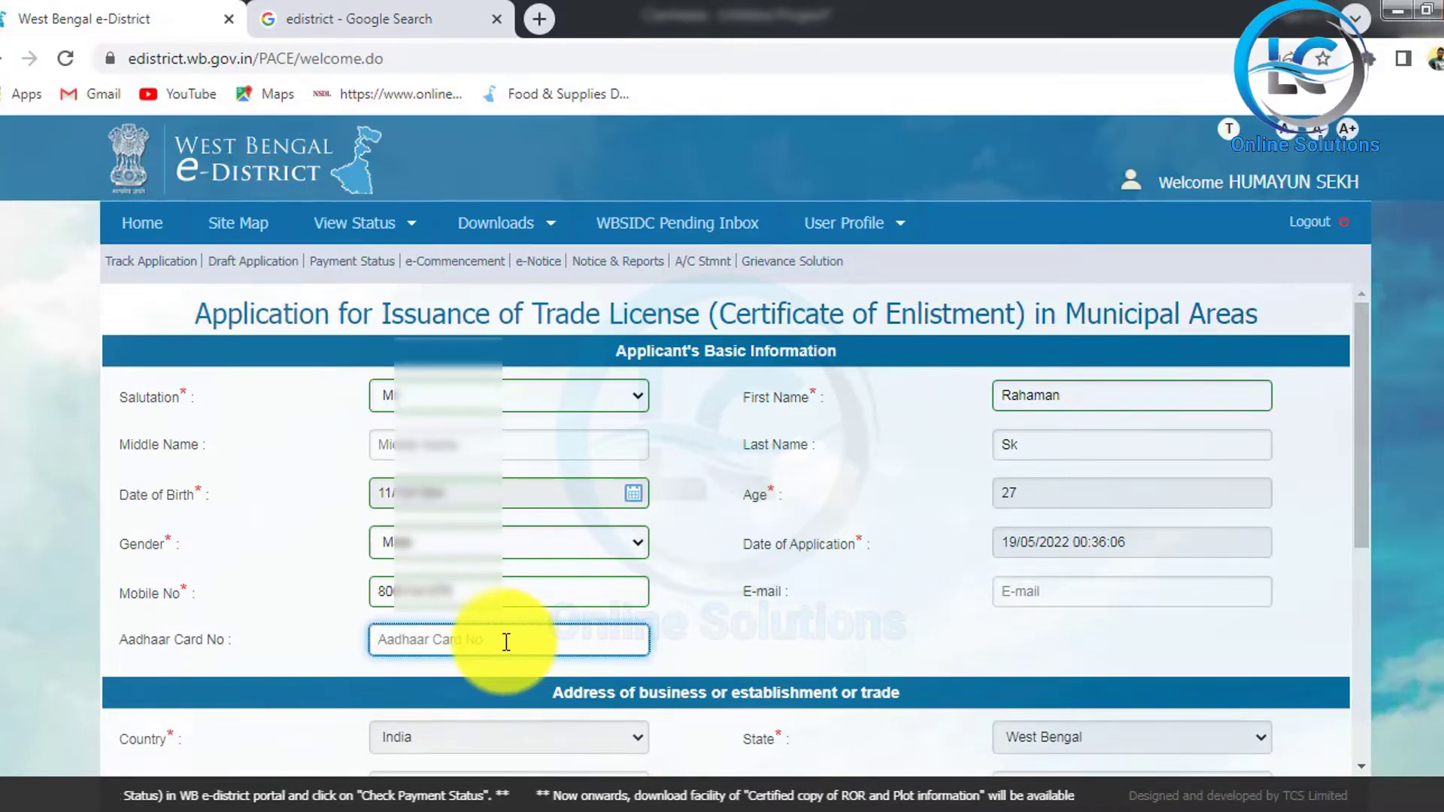
# Step: Set the business address district to Nadia, sub-division Krishna Nagar Sadar, and Urban
pyautogui.scroll(-4, 711, 585)
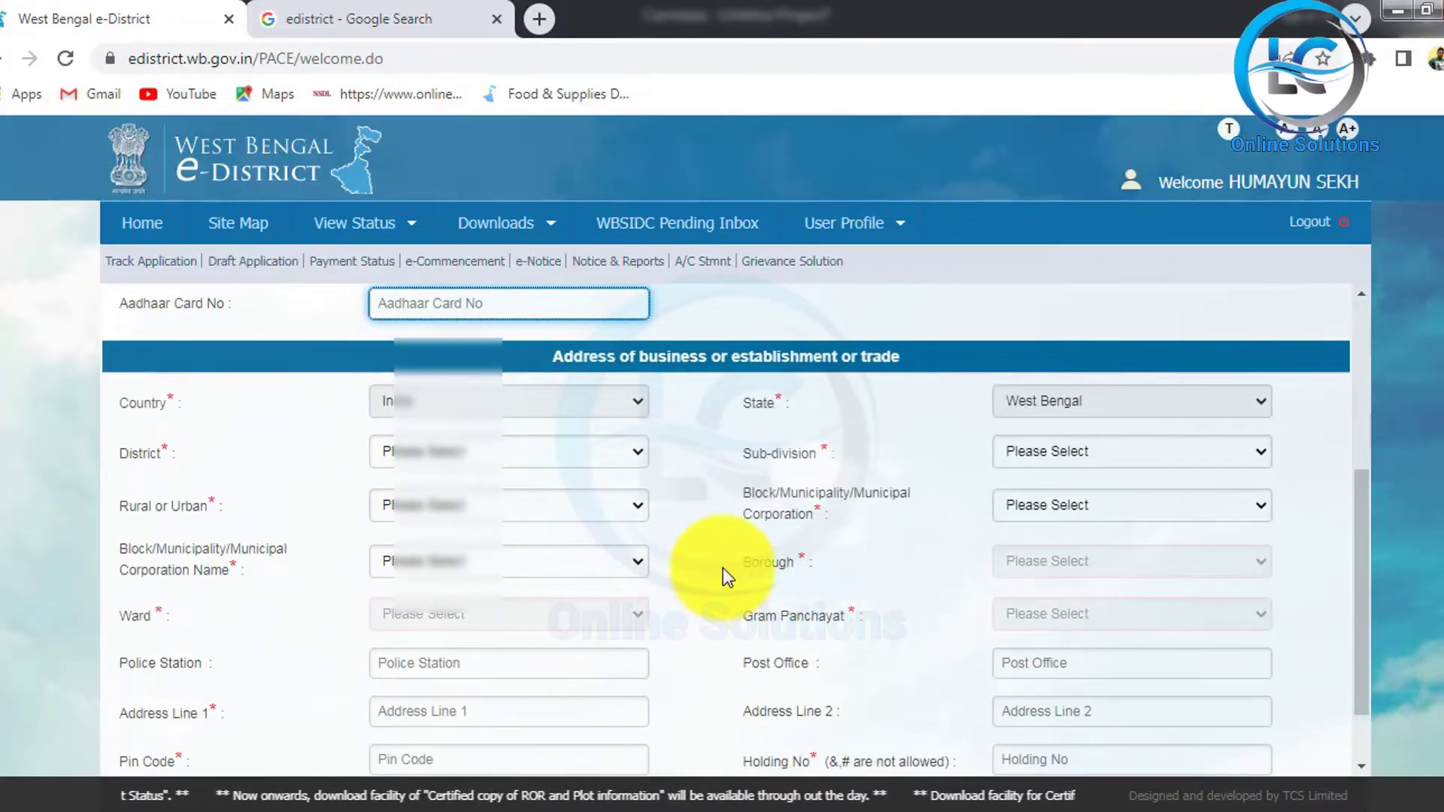
pyautogui.moveTo(531, 323); pyautogui.dragTo(976, 379)
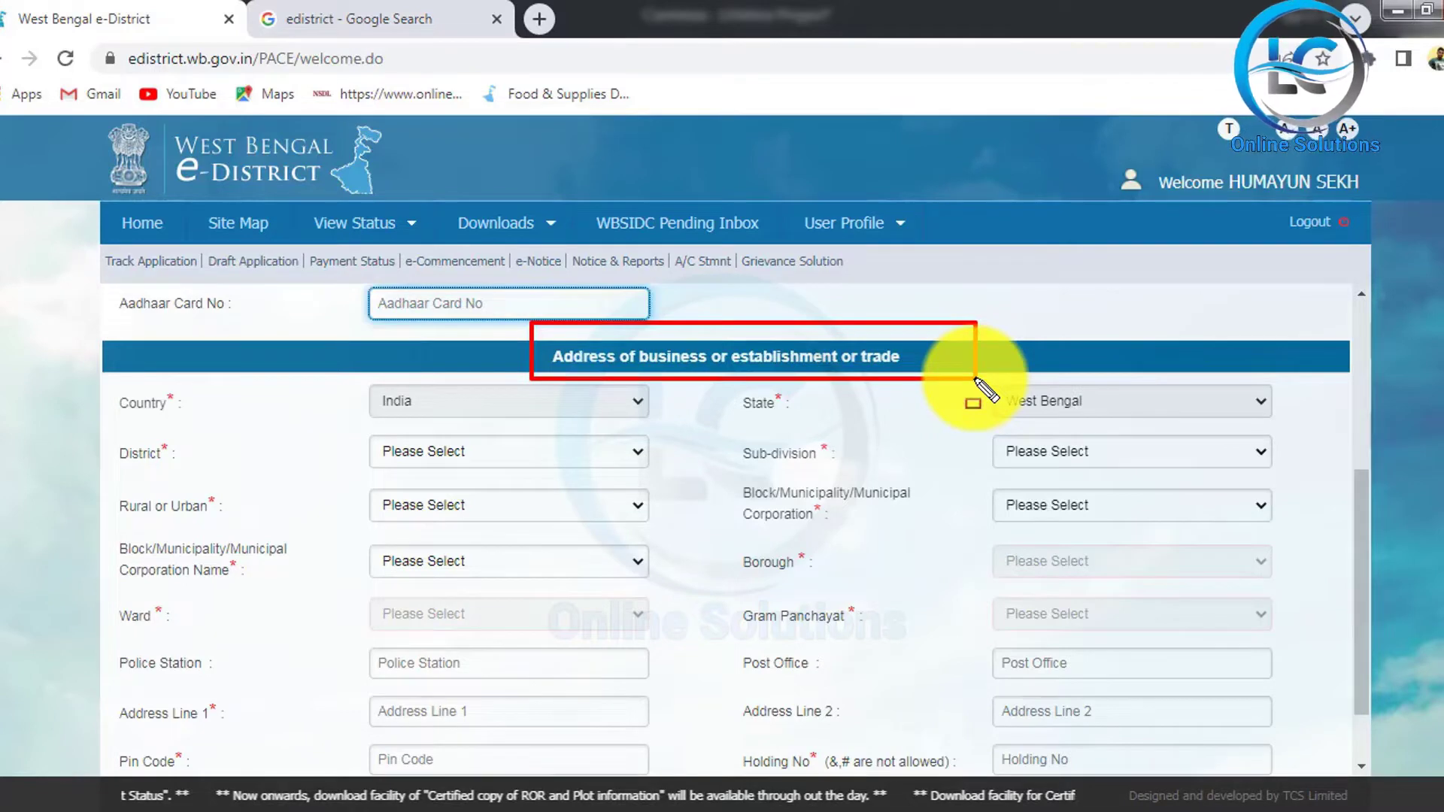
pyautogui.click(986, 390)
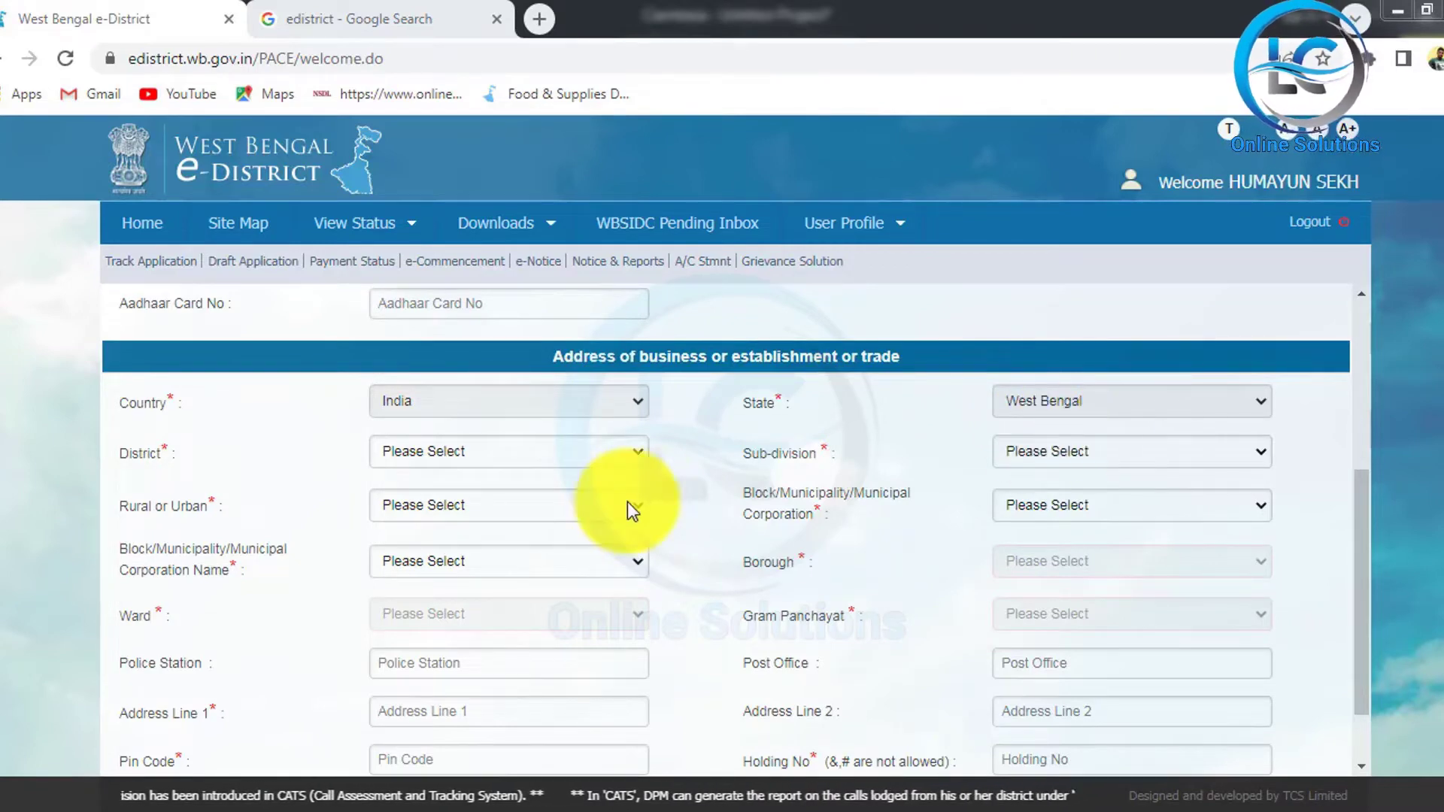
pyautogui.click(592, 461)
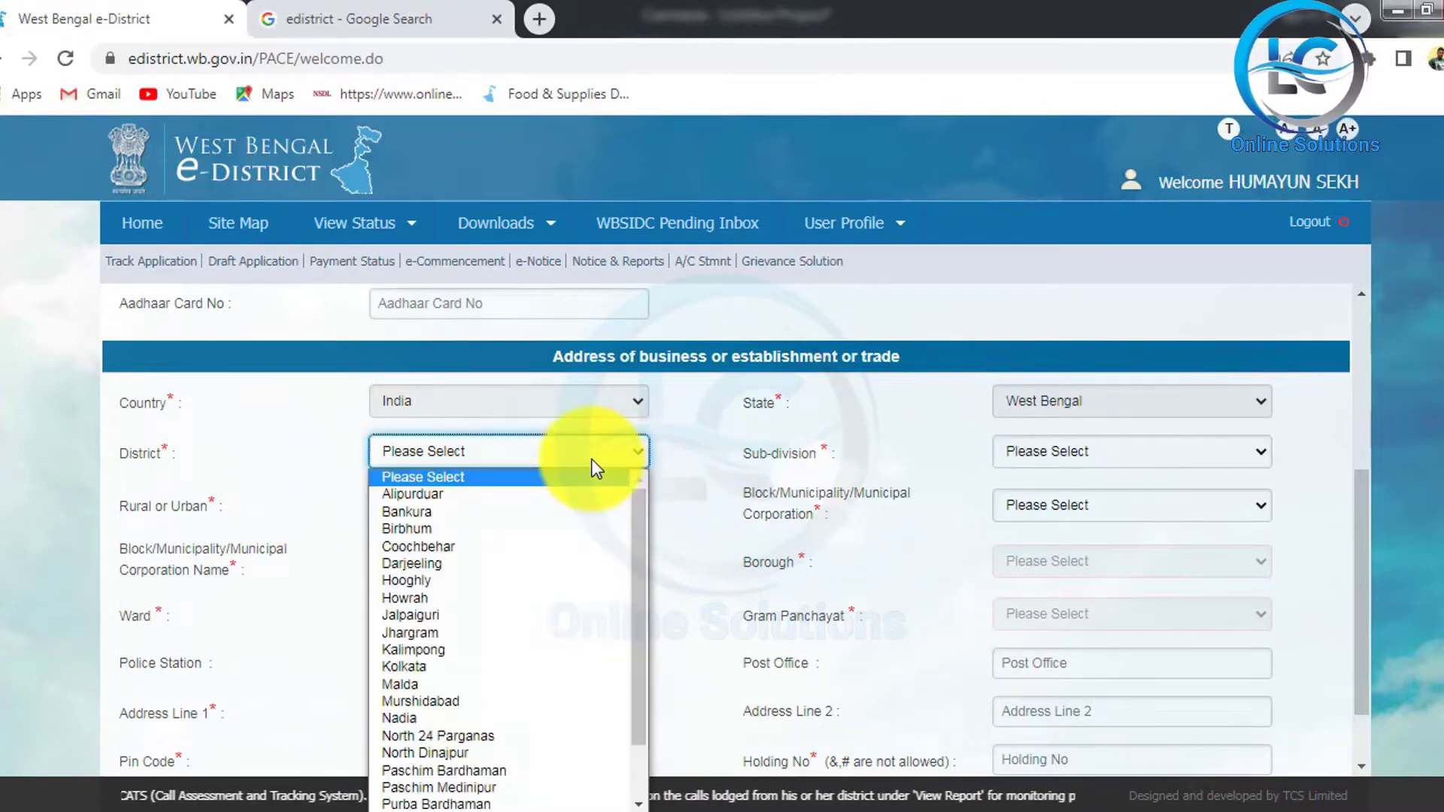
pyautogui.click(529, 718)
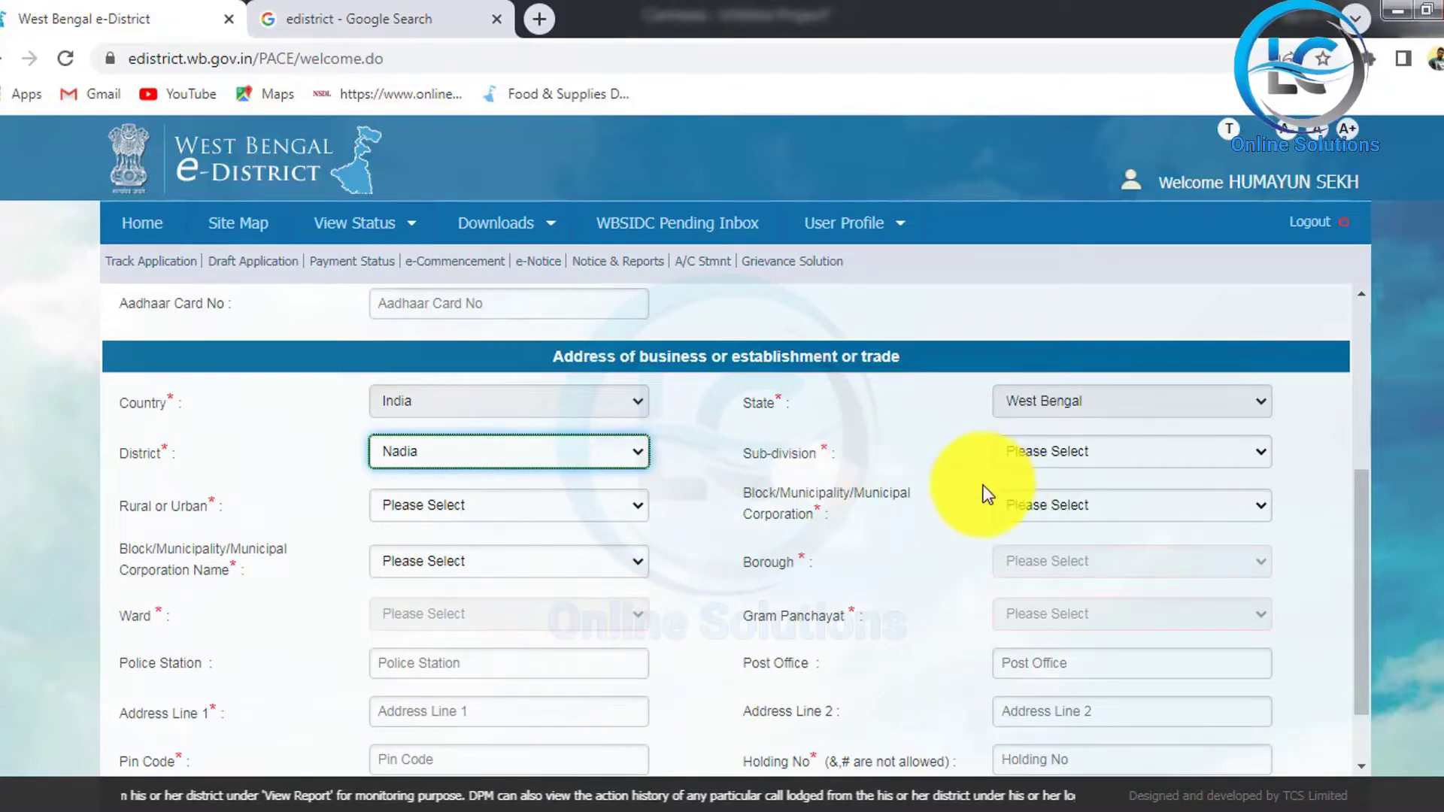
pyautogui.click(1146, 456)
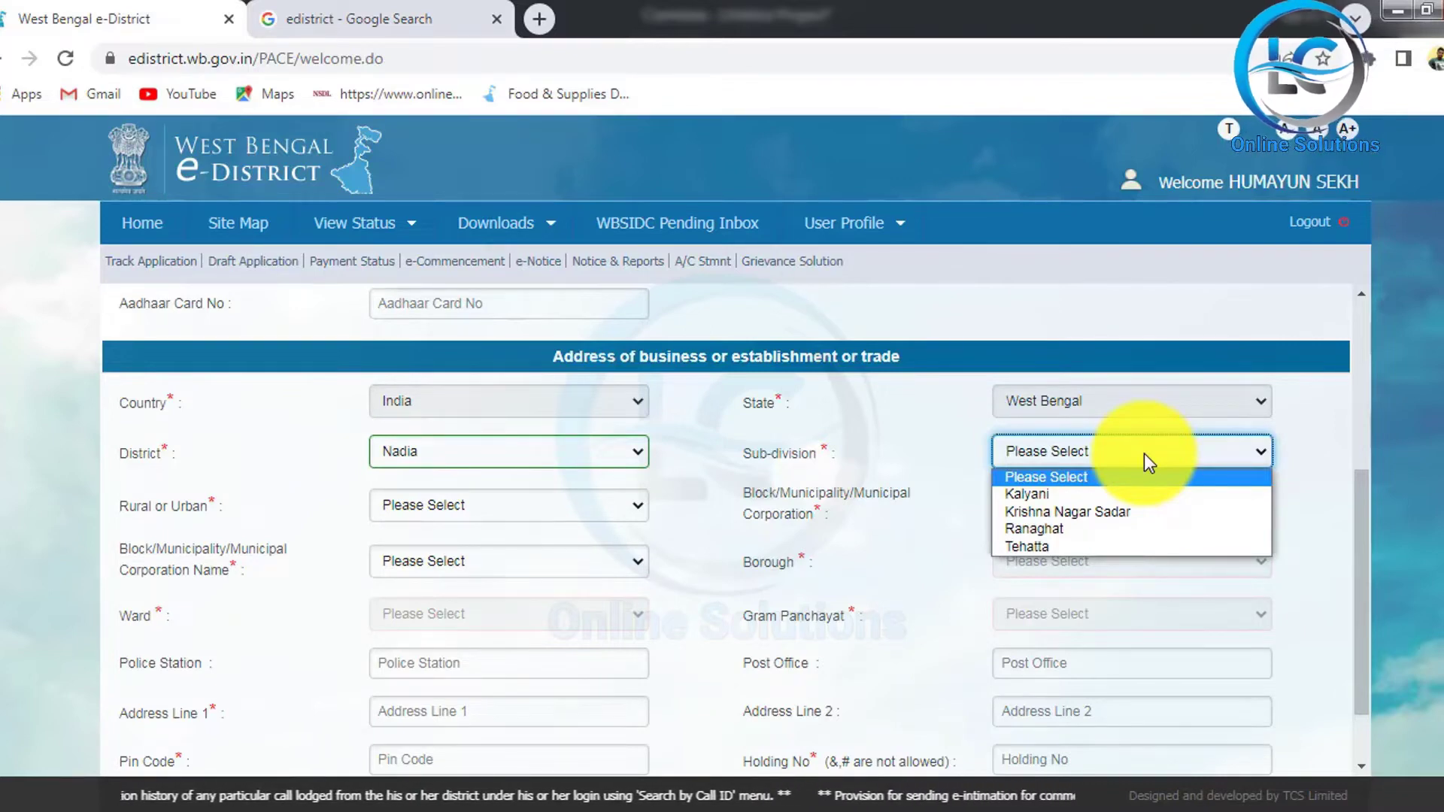
pyautogui.click(1130, 513)
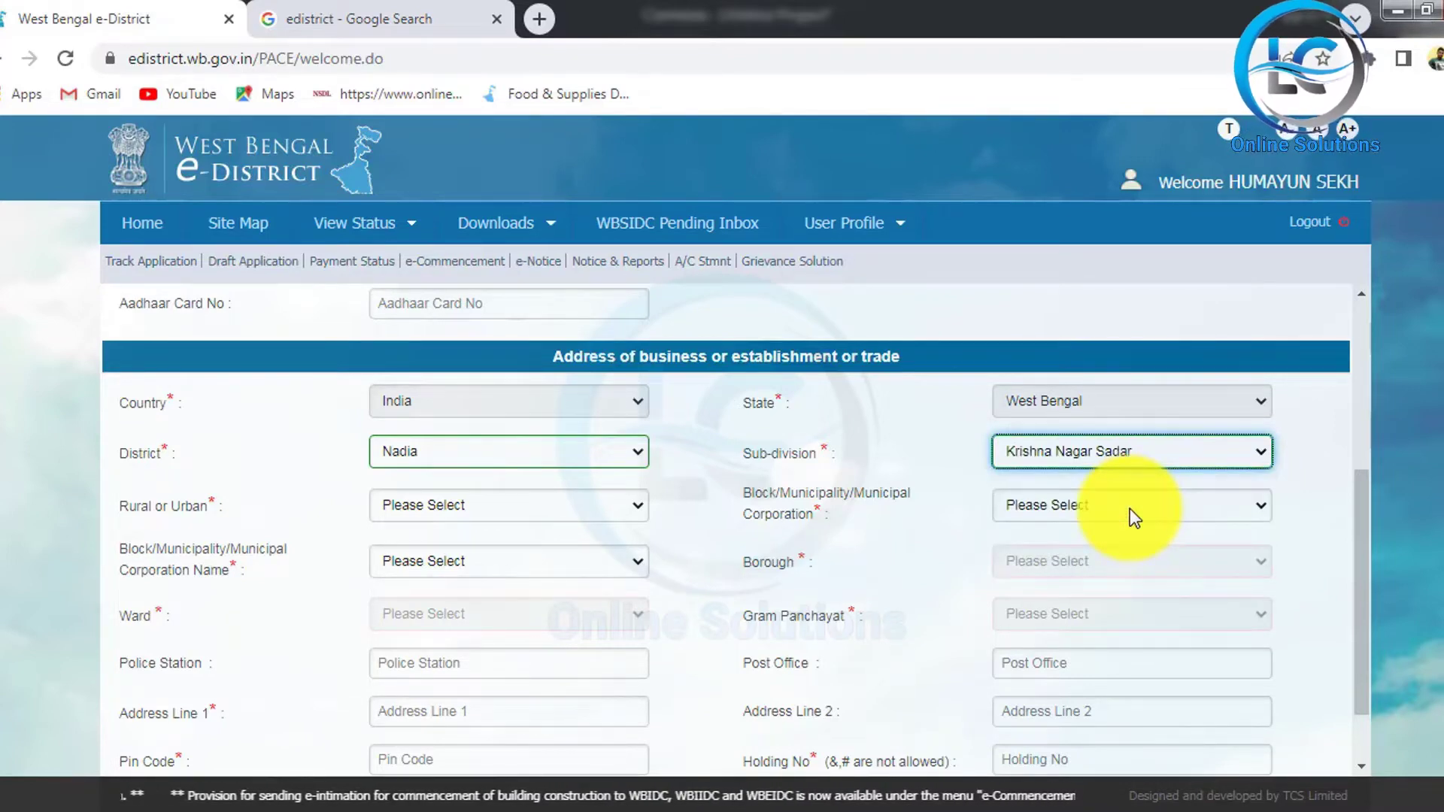
pyautogui.click(601, 507)
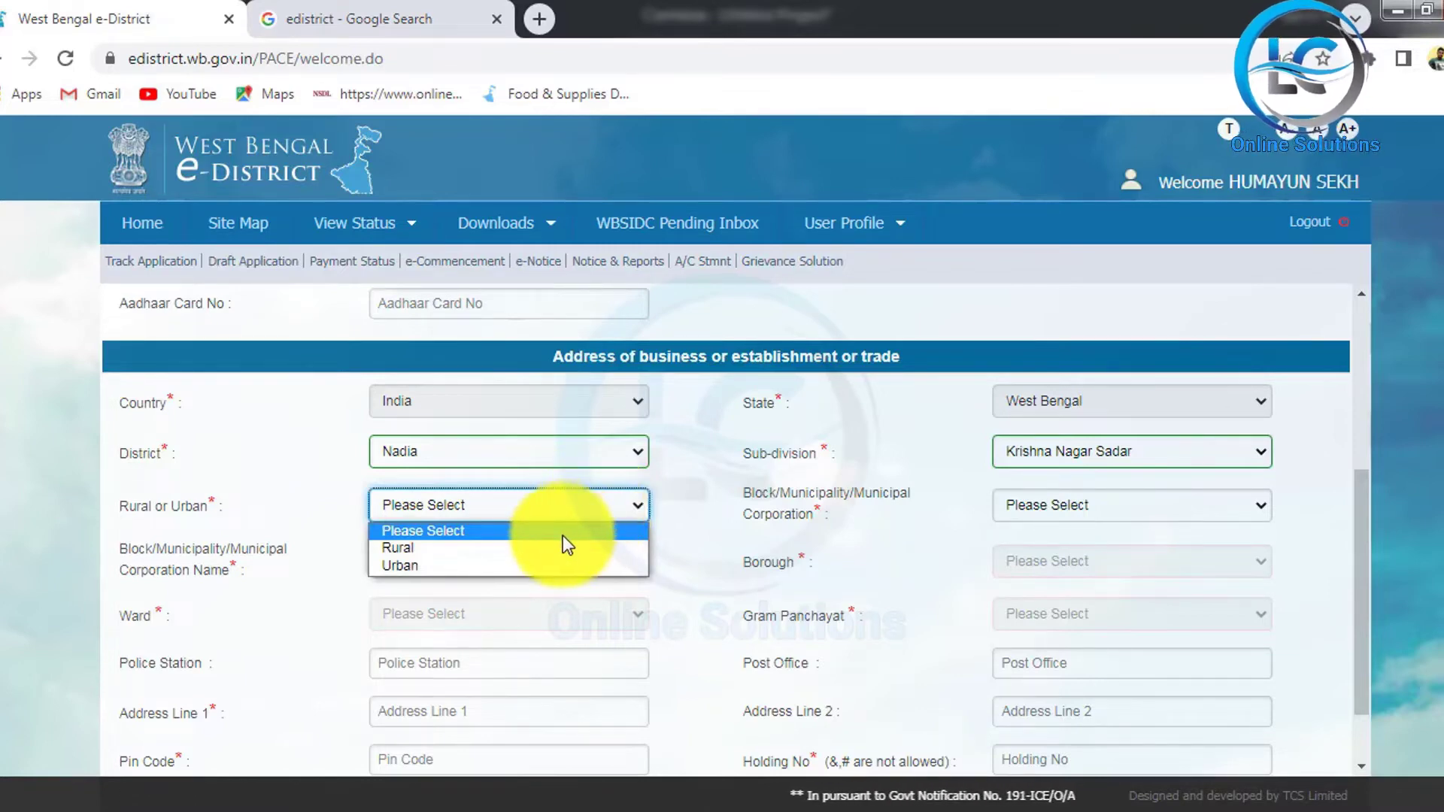
pyautogui.click(492, 565)
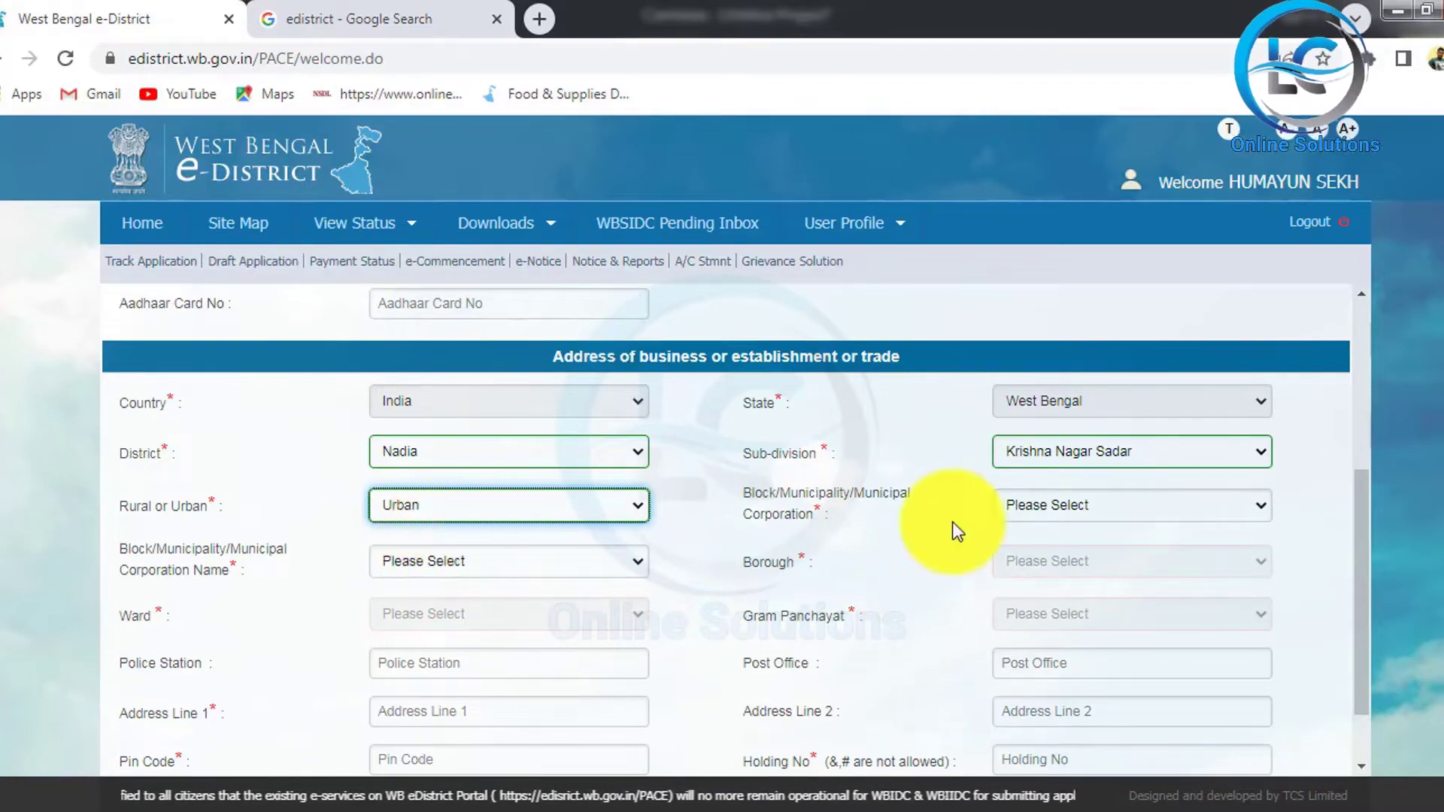
pyautogui.click(1164, 518)
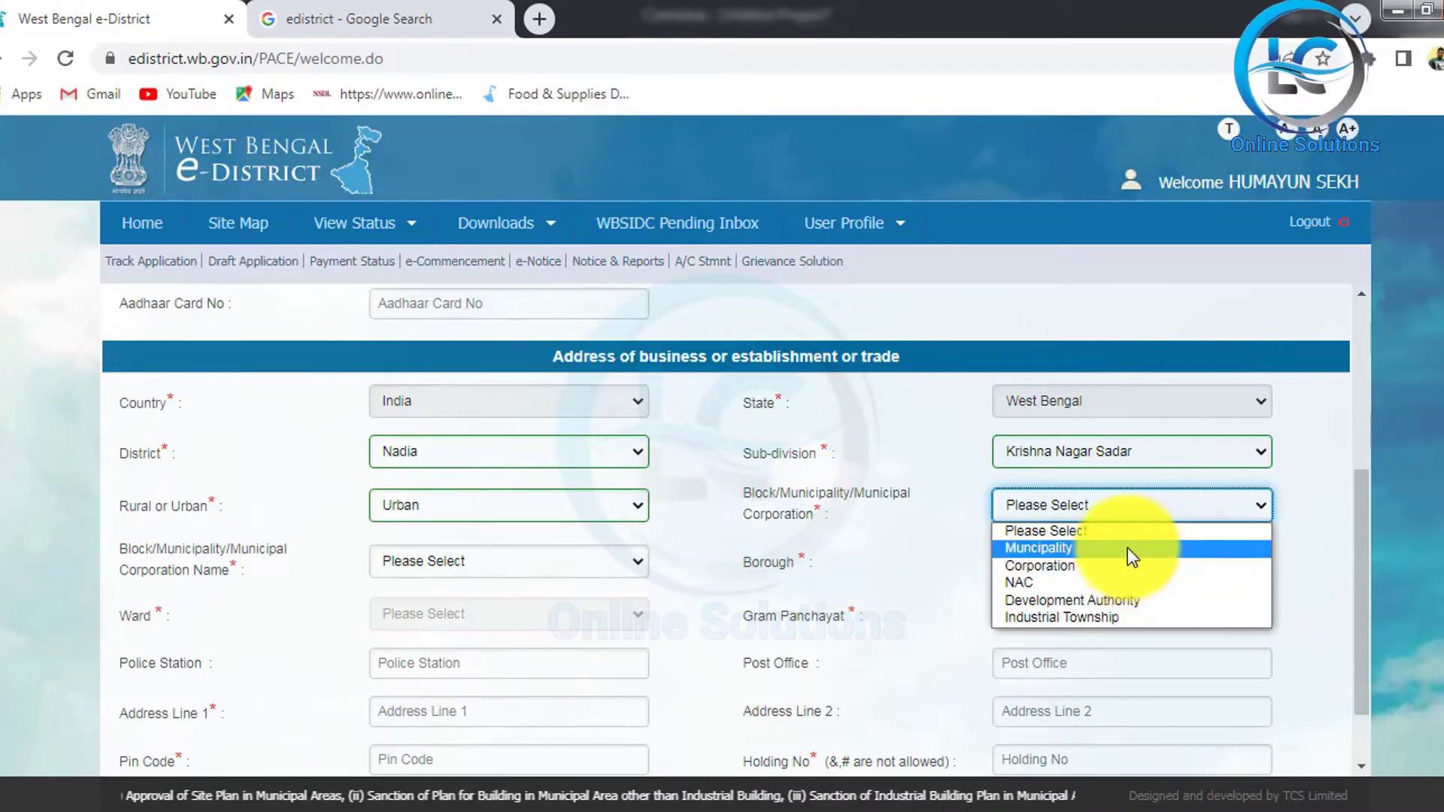
# Step: Choose Muncipality as local body type, Krishnanagar as its name, and Ward - 13
pyautogui.click(1124, 548)
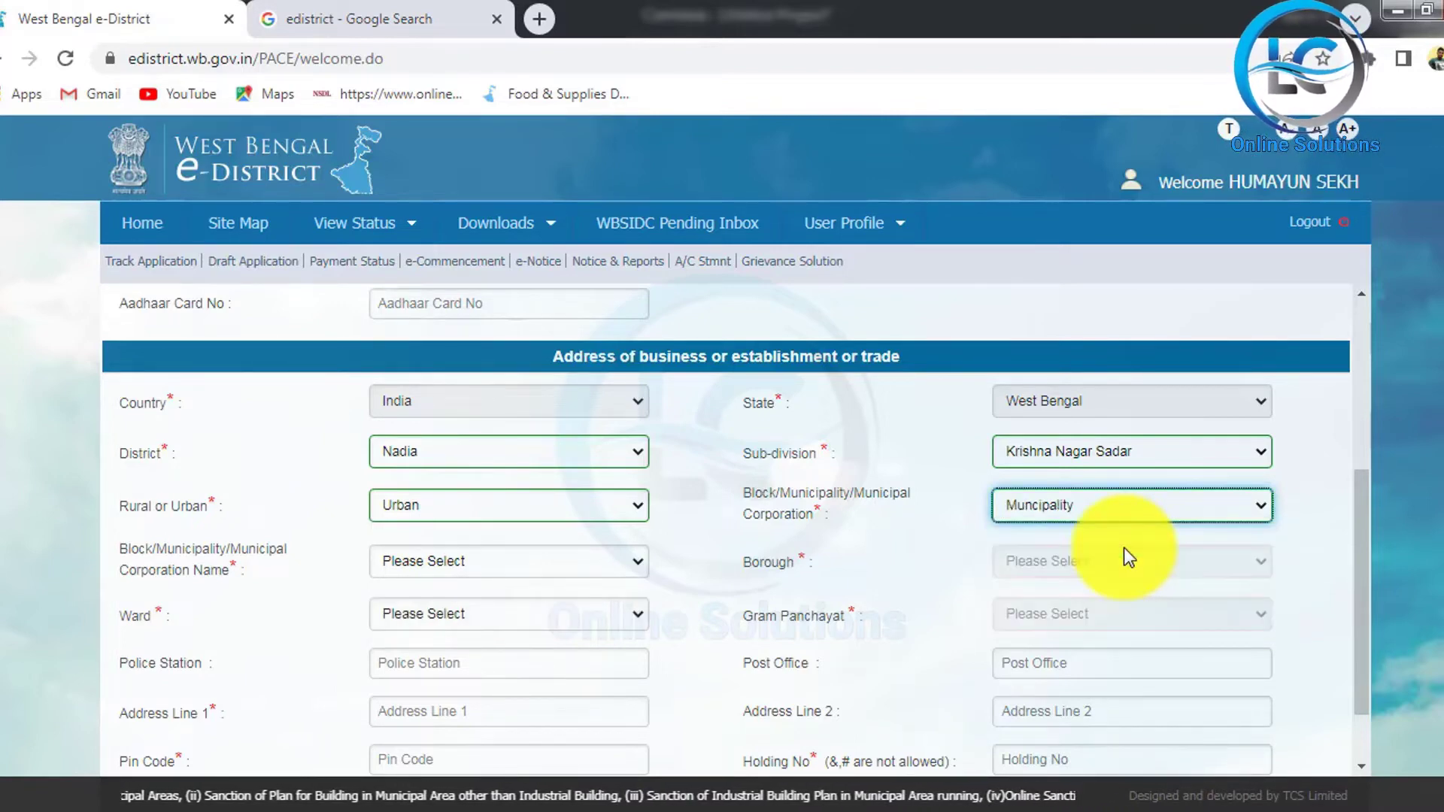
pyautogui.click(544, 562)
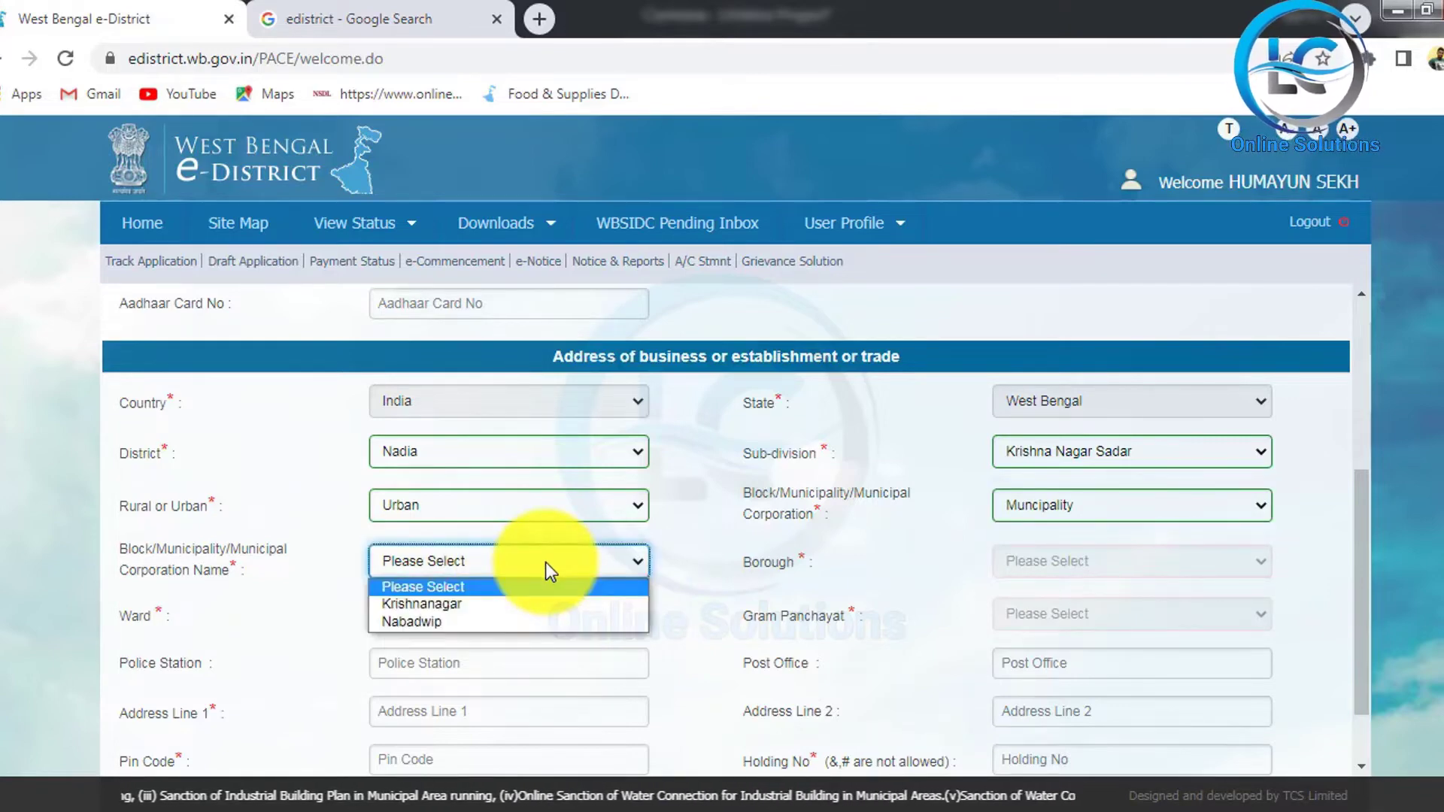
pyautogui.click(503, 605)
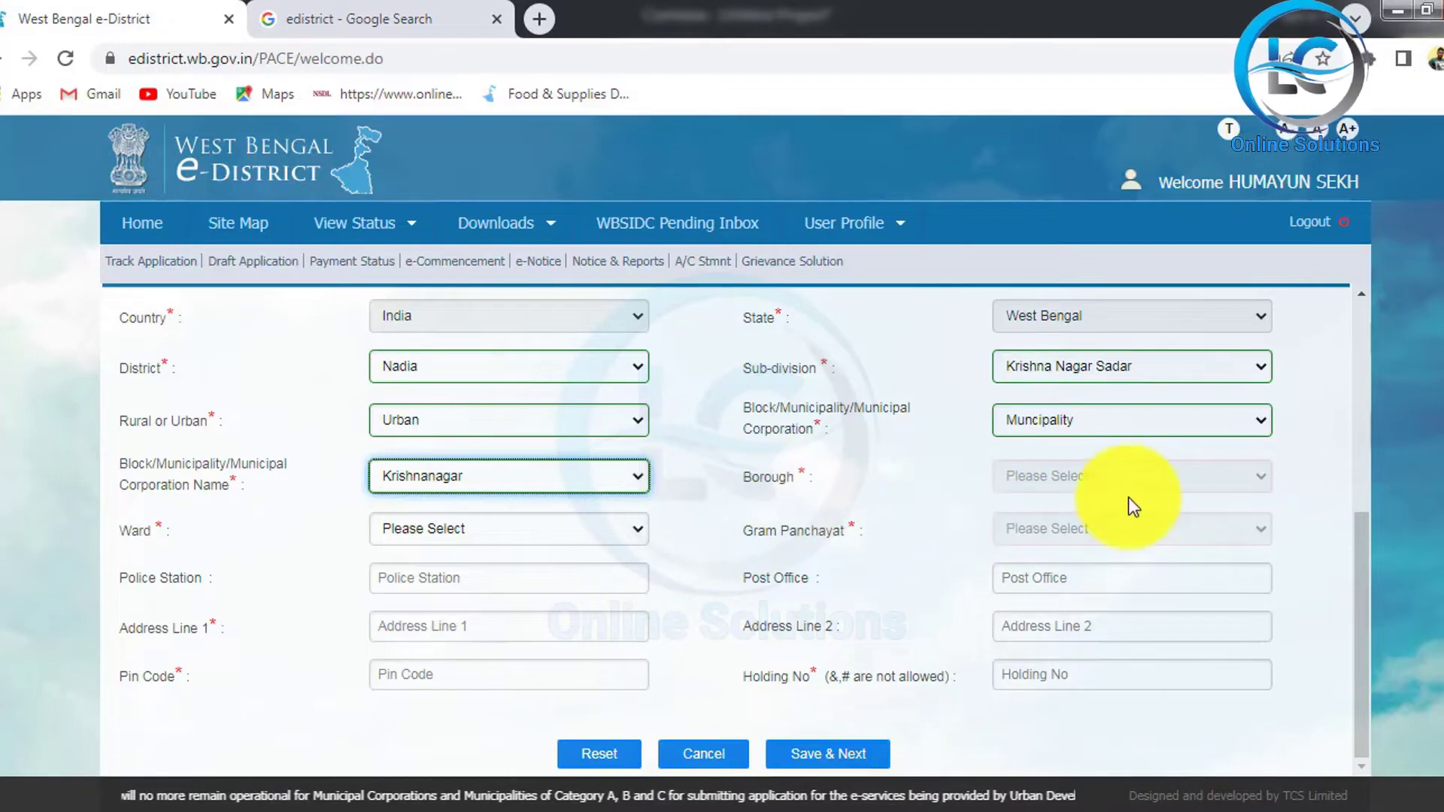
pyautogui.click(601, 528)
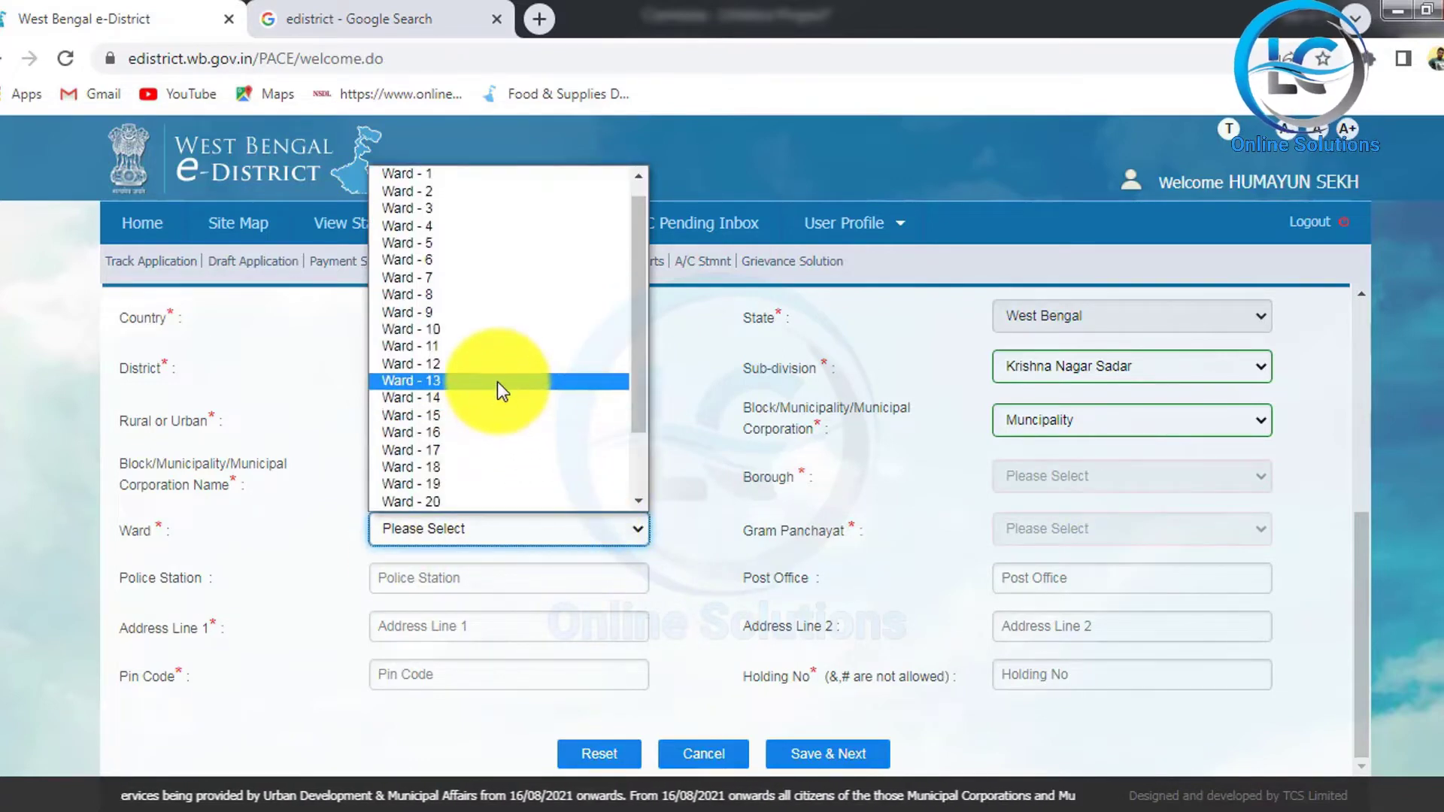
pyautogui.click(498, 382)
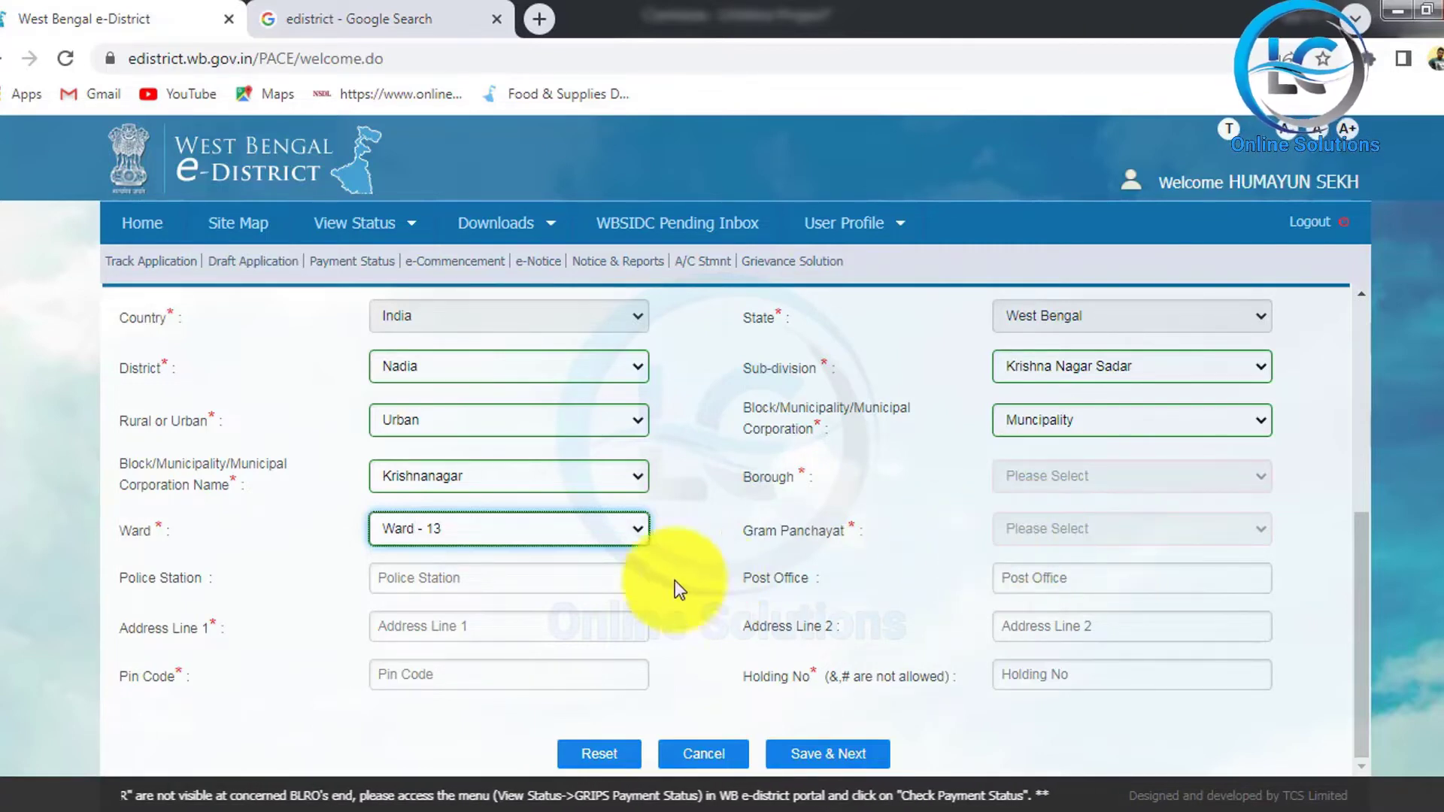
# Step: Fill in police station, post office, both address lines, PIN code and holding number
pyautogui.click(445, 590)
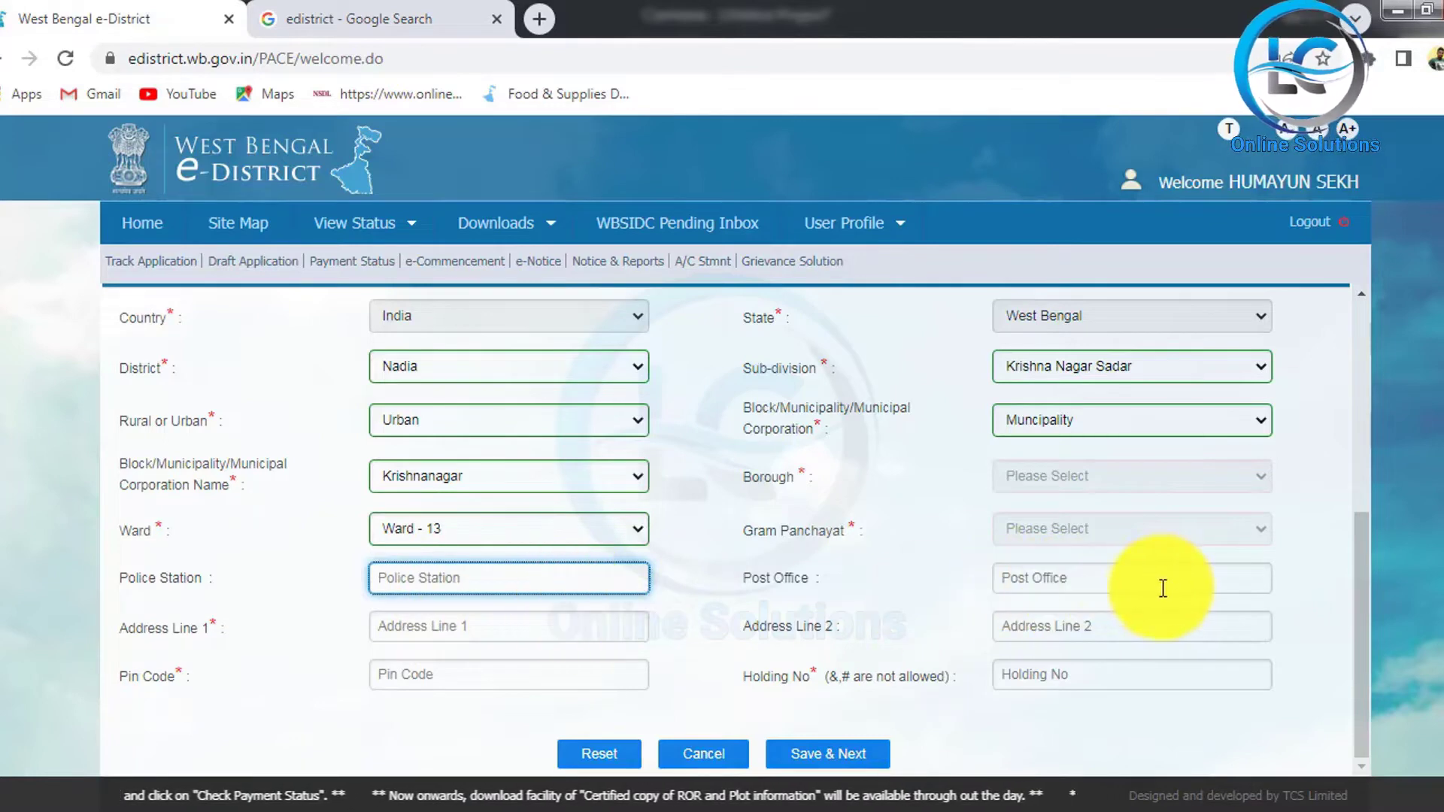
pyautogui.click(1136, 587)
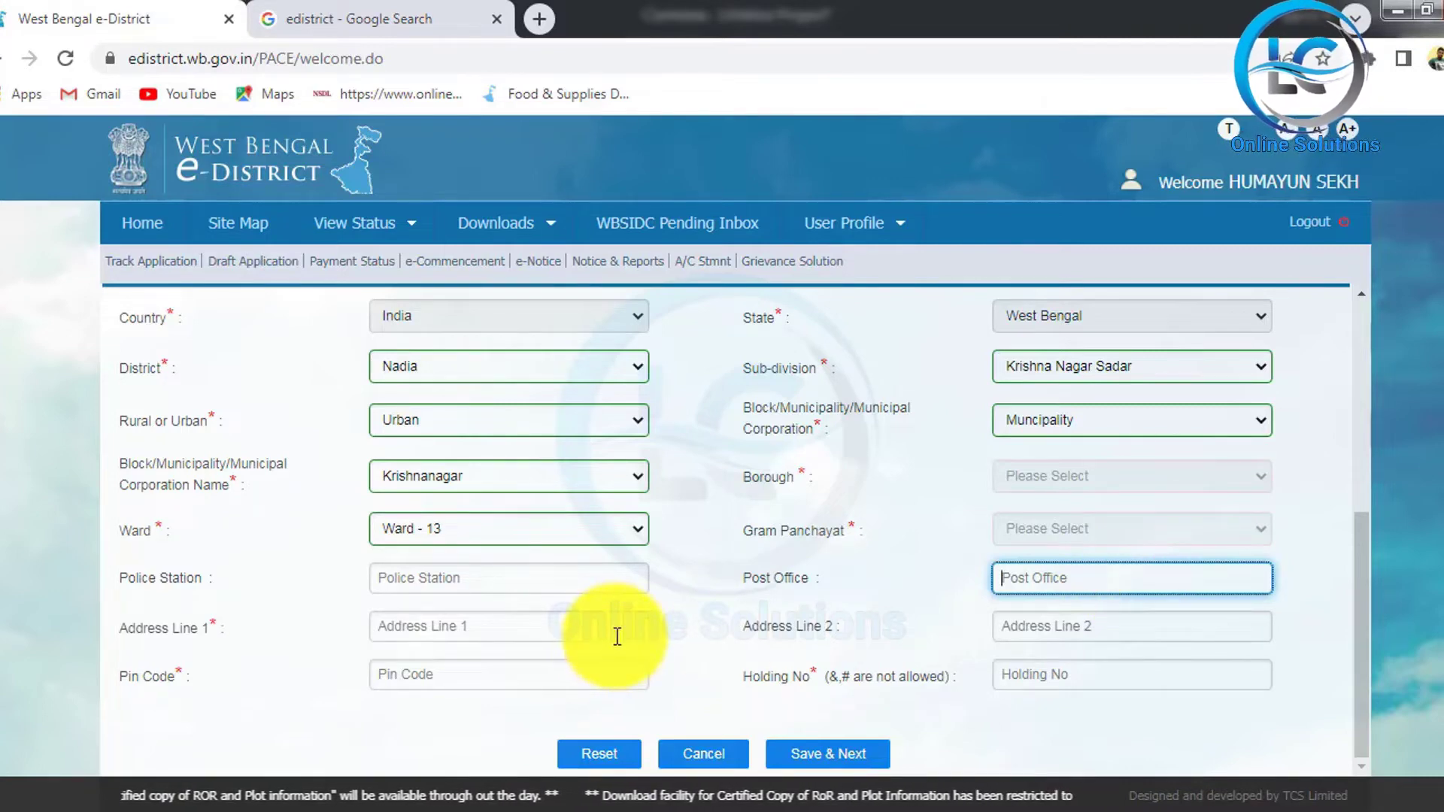
pyautogui.click(490, 630)
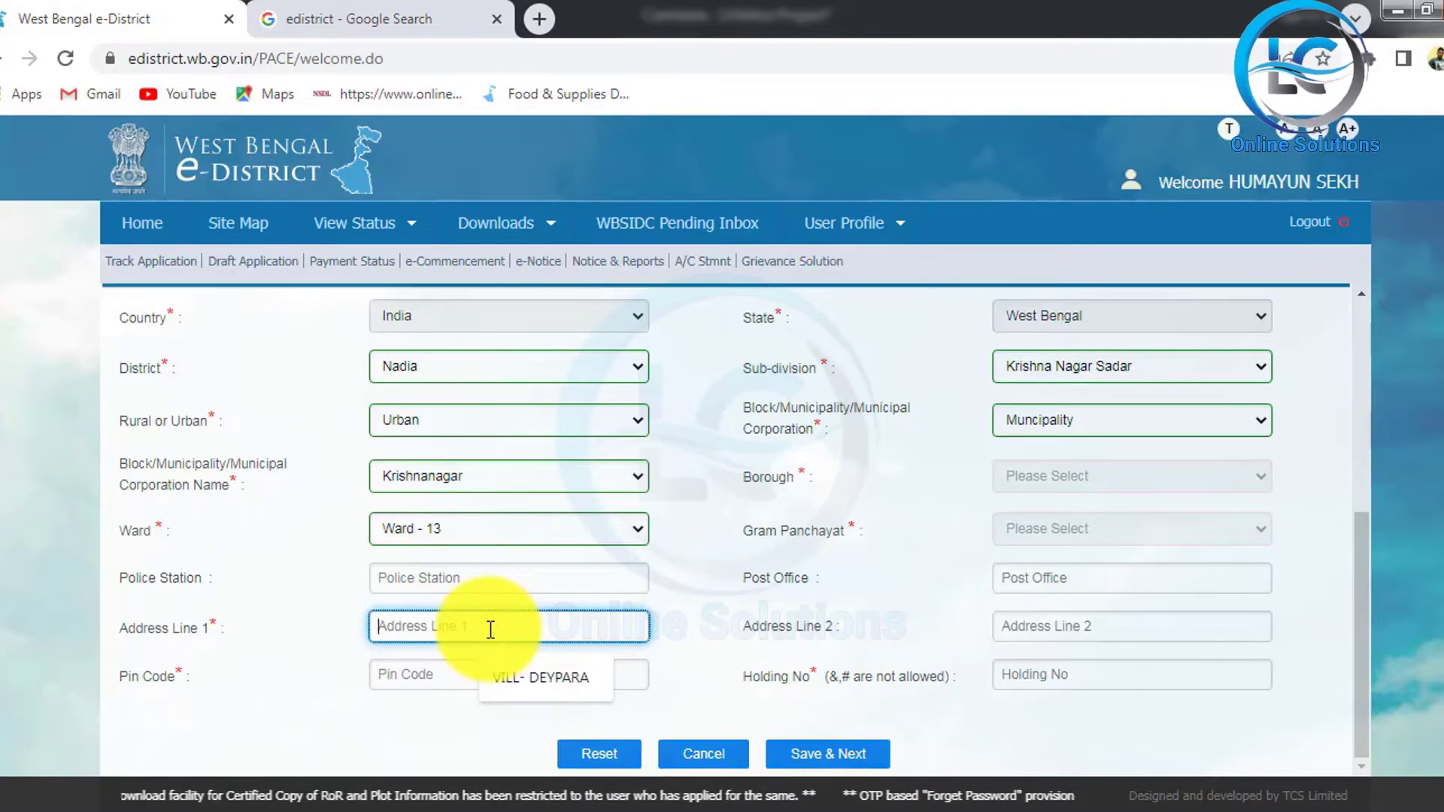
pyautogui.click(1393, 569)
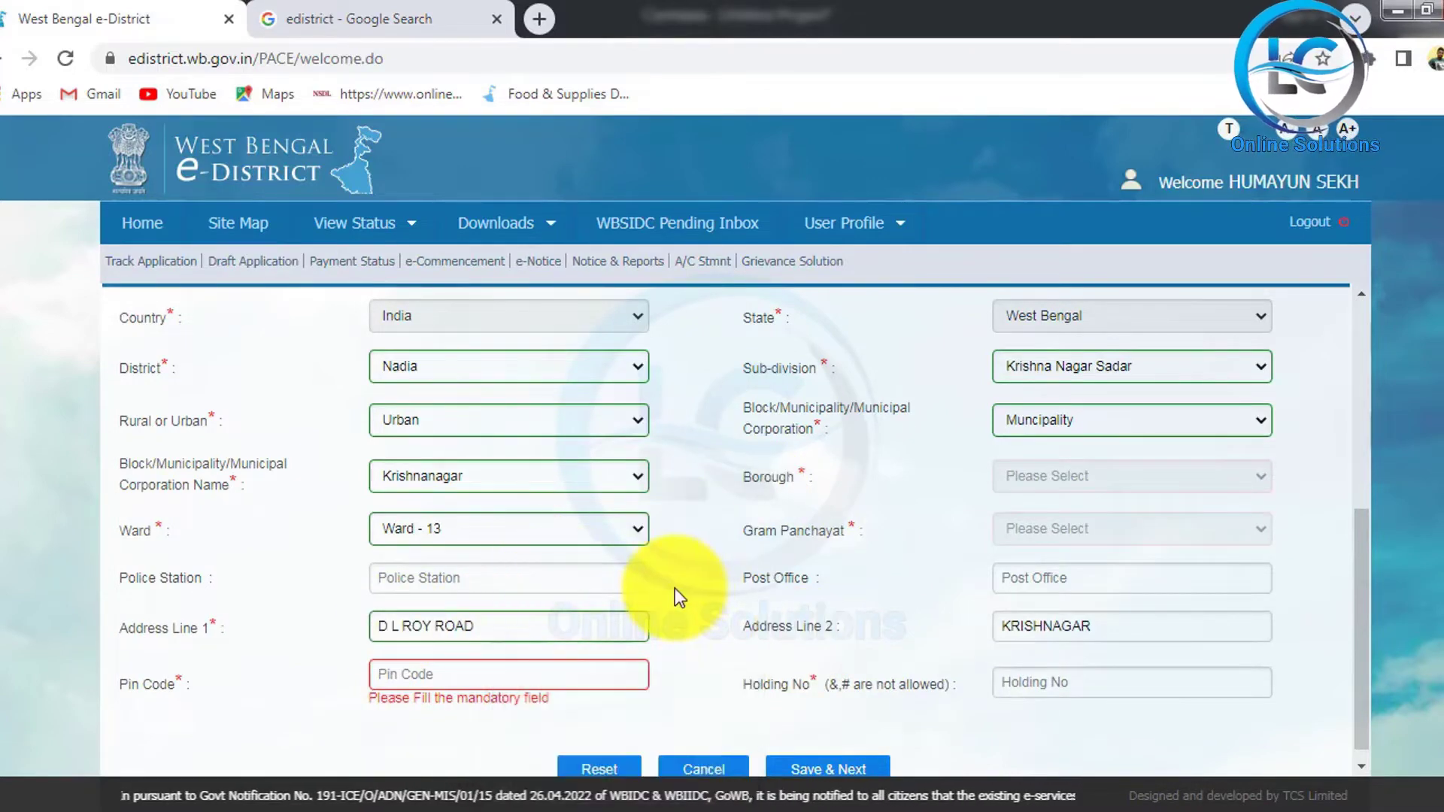
pyautogui.click(466, 670)
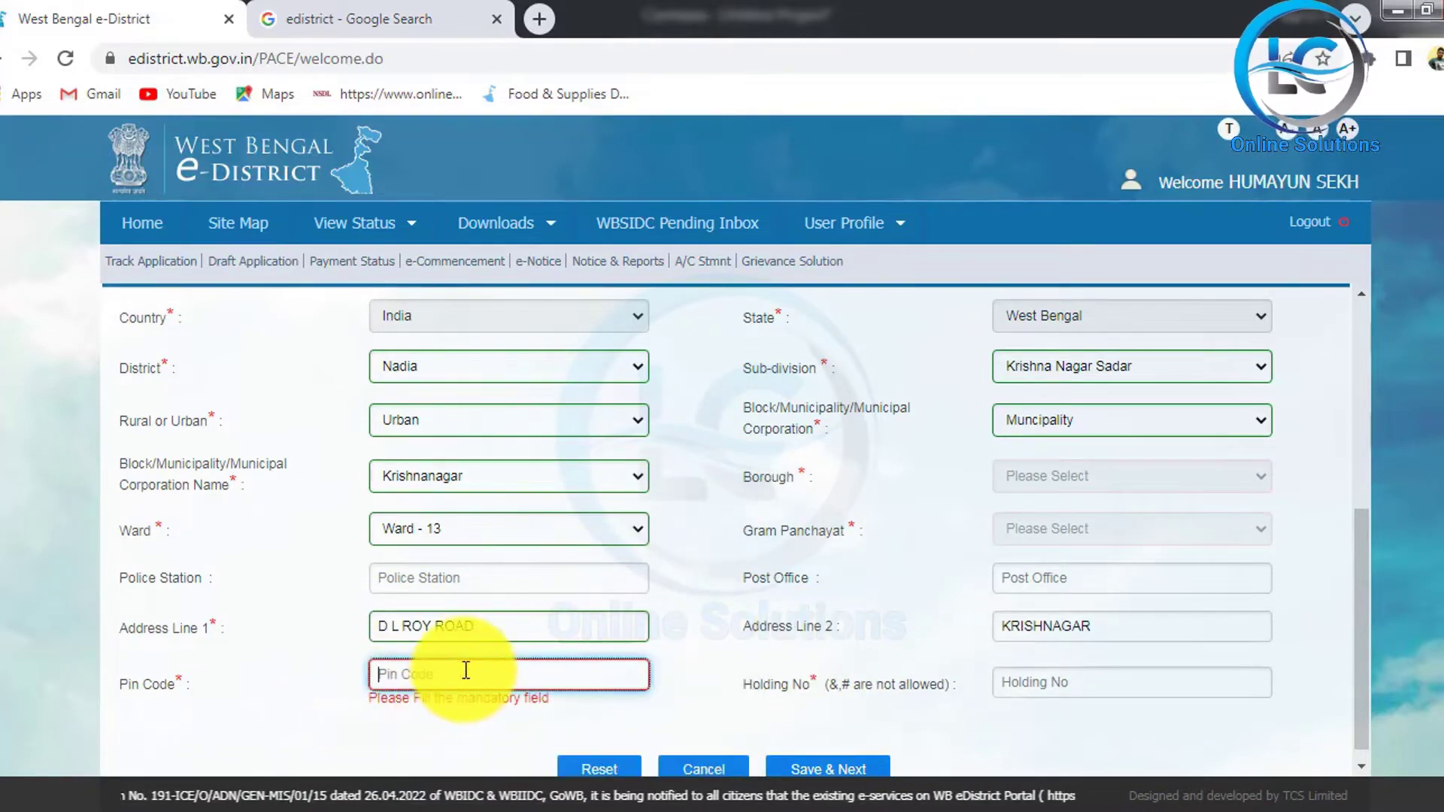
pyautogui.write('741101')
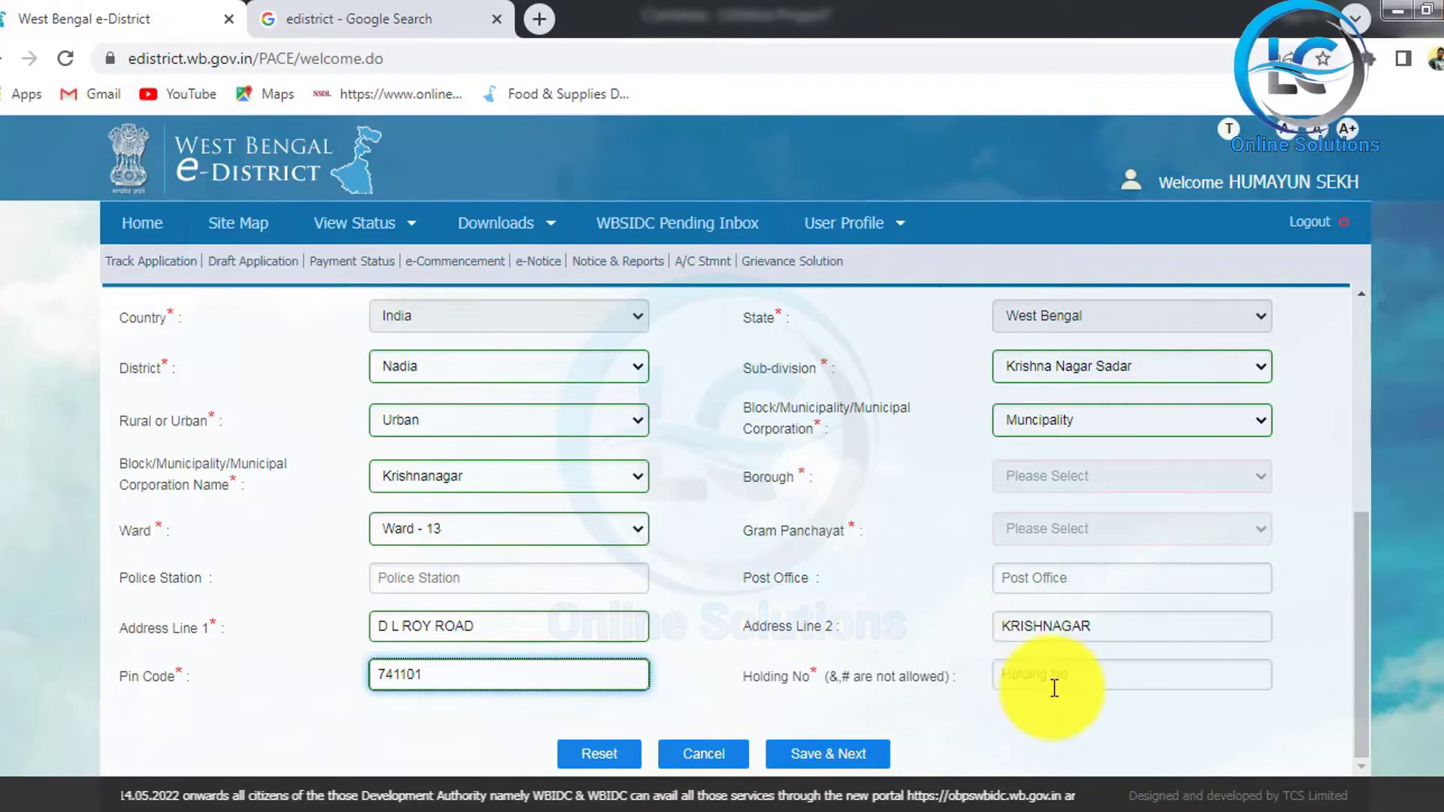
pyautogui.click(1061, 678)
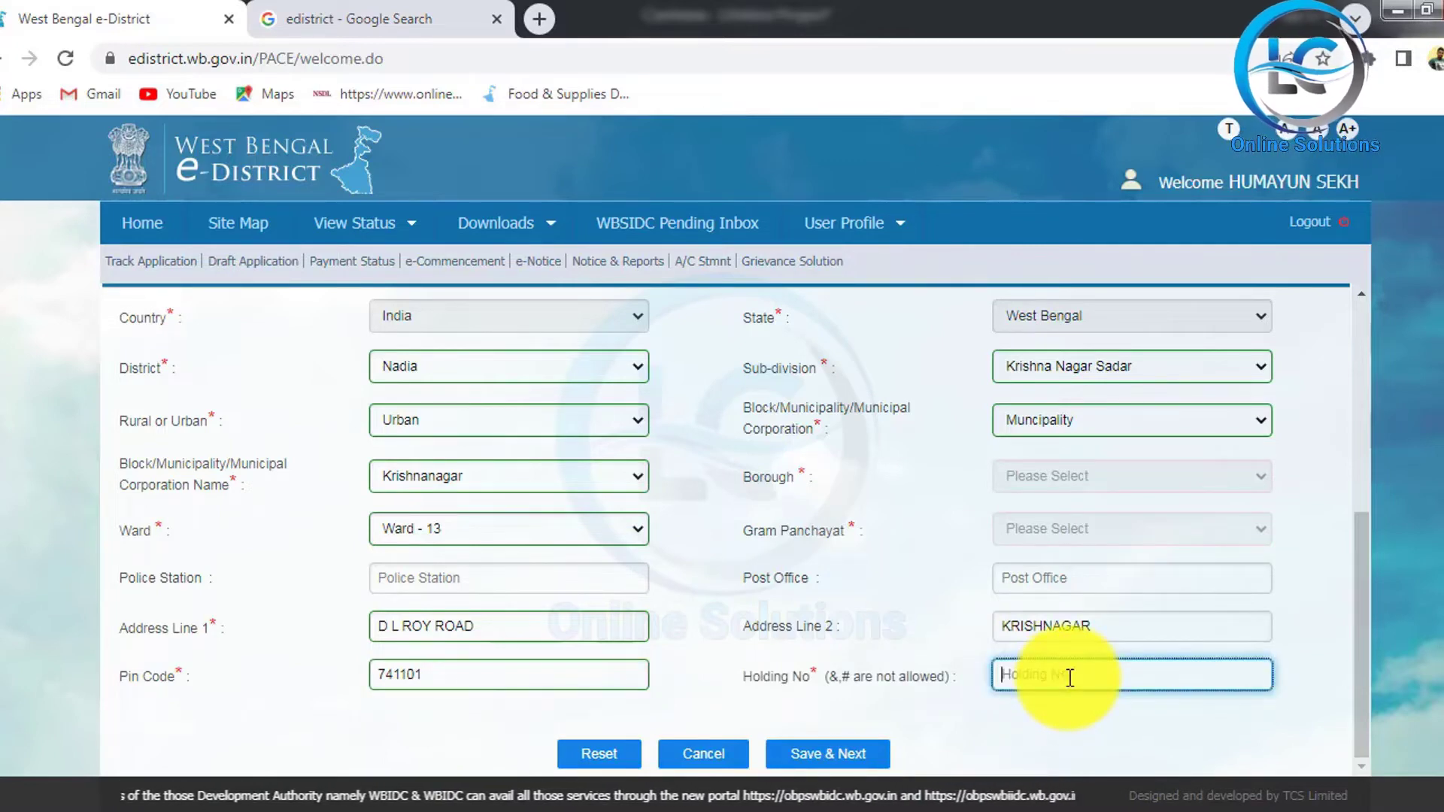
pyautogui.write('152')
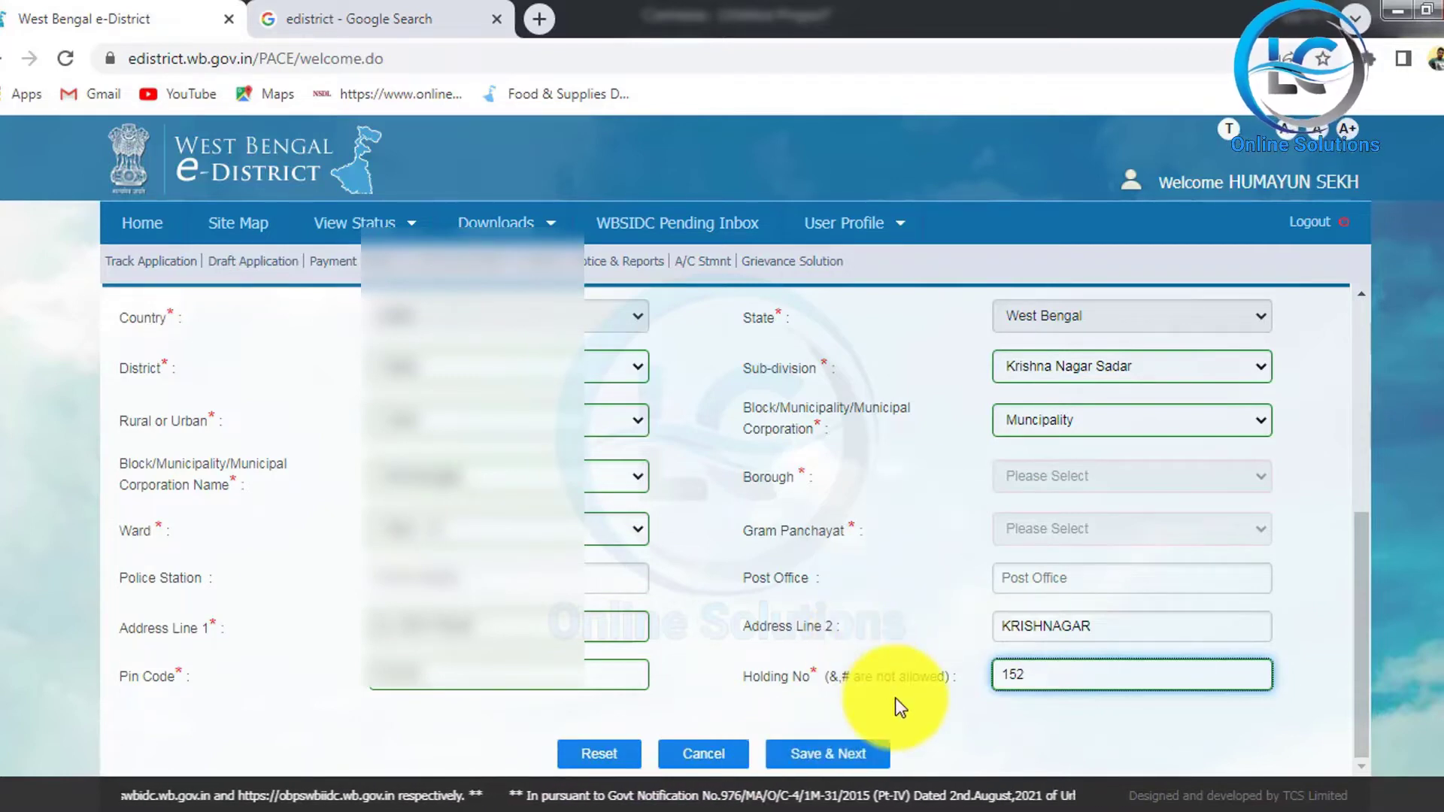
# Step: Save the business details with Save & Next
pyautogui.scroll(3, 900, 657)
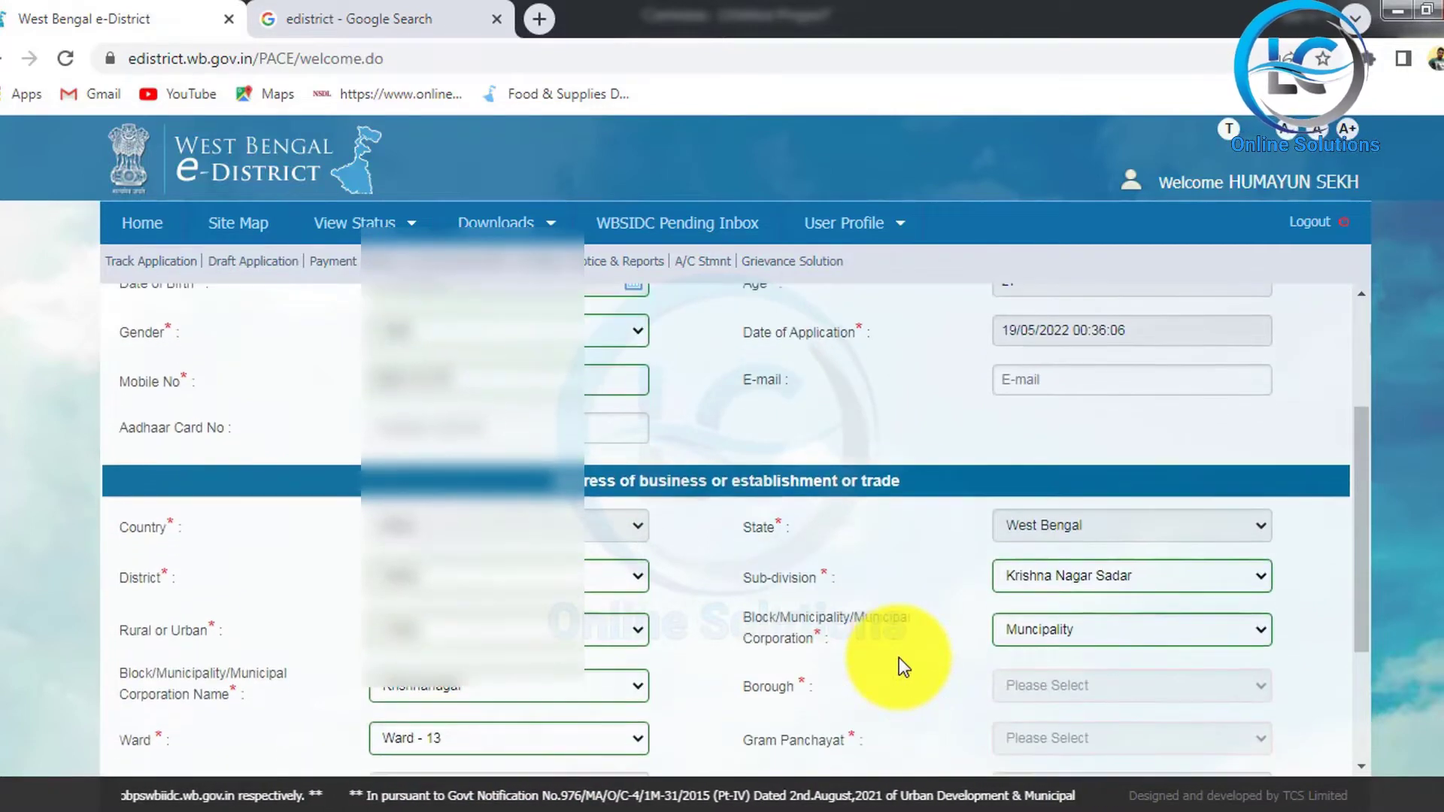
pyautogui.scroll(4, 899, 657)
pyautogui.scroll(-6, 899, 657)
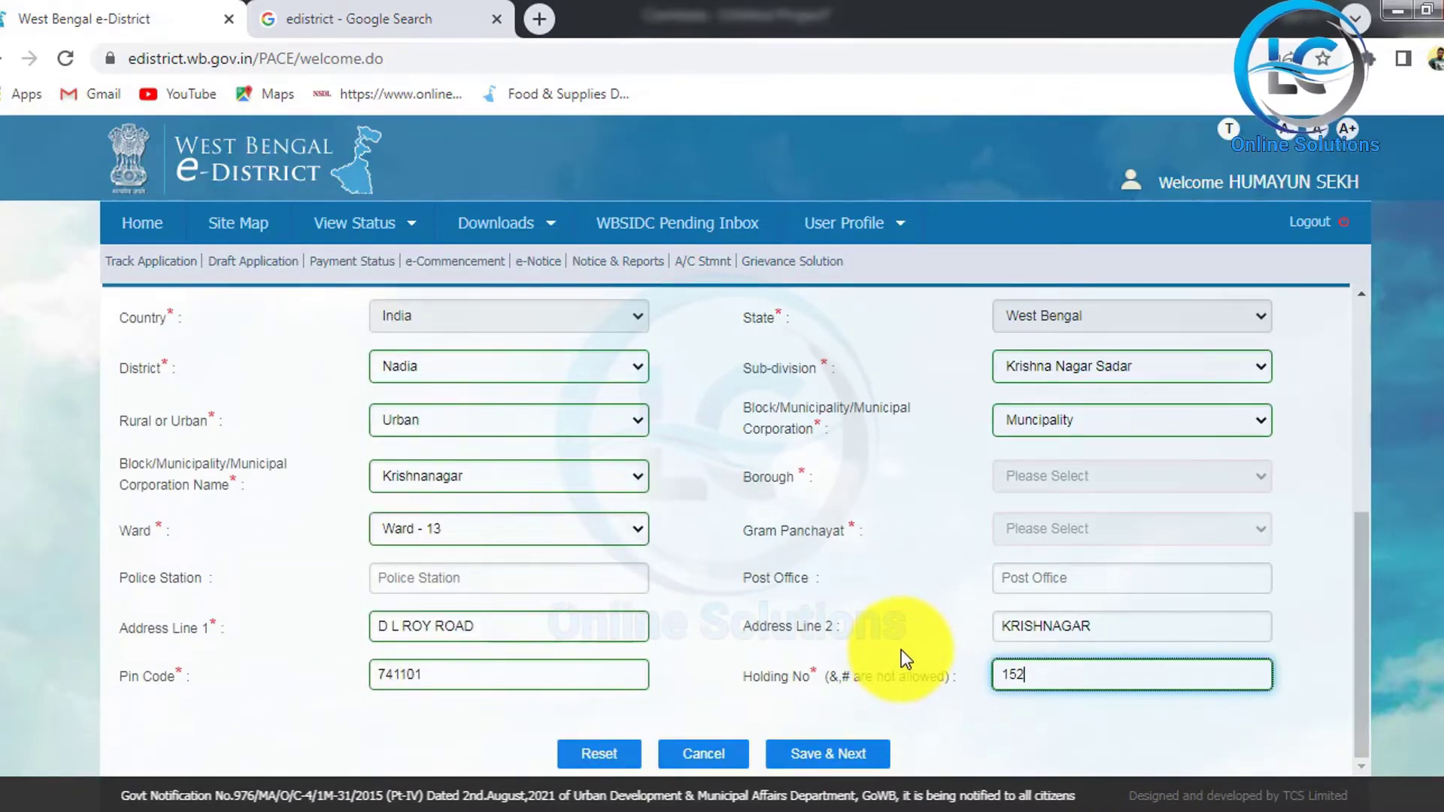
pyautogui.click(866, 755)
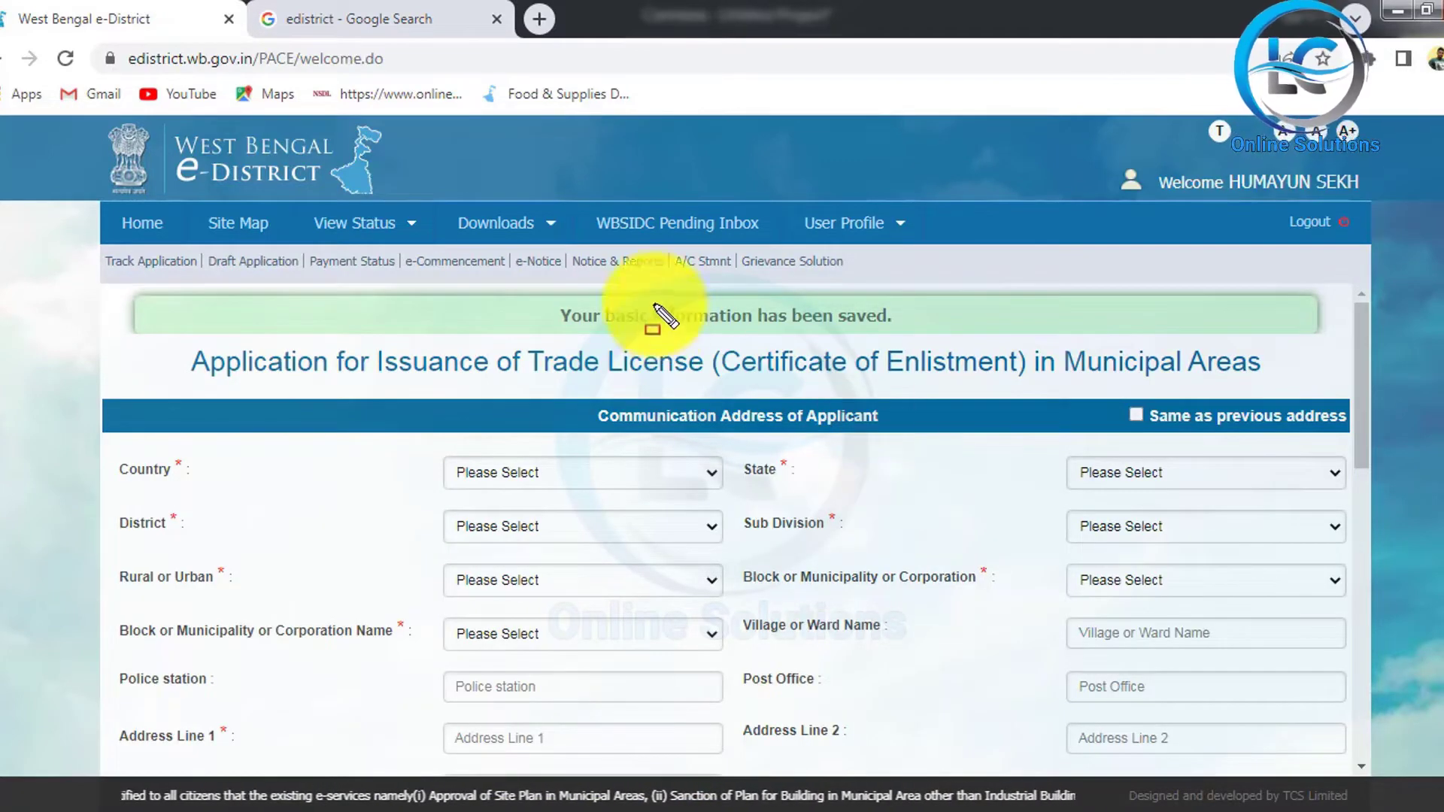
pyautogui.moveTo(526, 275)
pyautogui.mouseDown()
pyautogui.moveTo(602, 313)
pyautogui.moveTo(984, 335)
pyautogui.mouseUp()
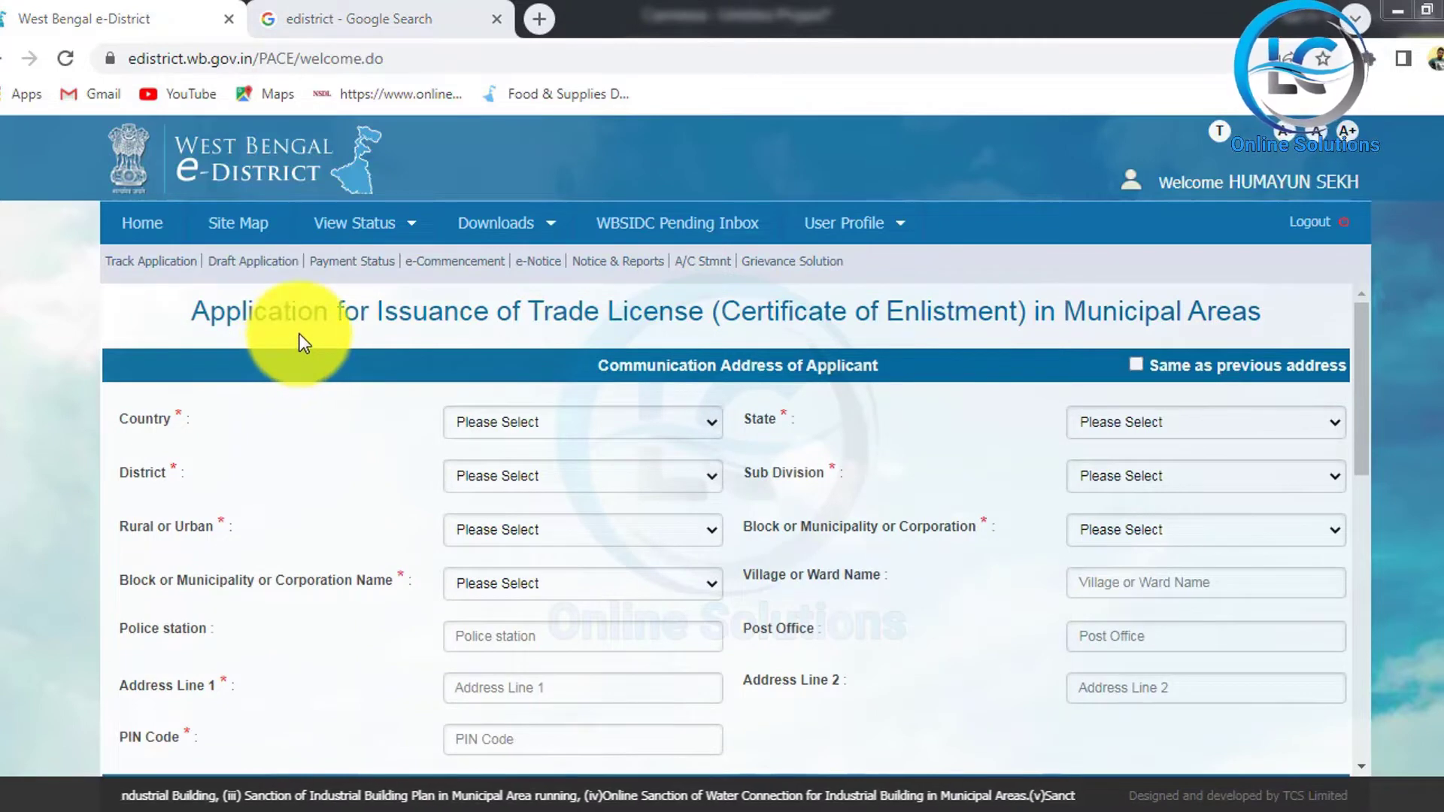
pyautogui.moveTo(164, 279)
pyautogui.mouseDown()
pyautogui.moveTo(290, 335)
pyautogui.moveTo(679, 356)
pyautogui.moveTo(1271, 359)
pyautogui.moveTo(1301, 335)
pyautogui.mouseUp()
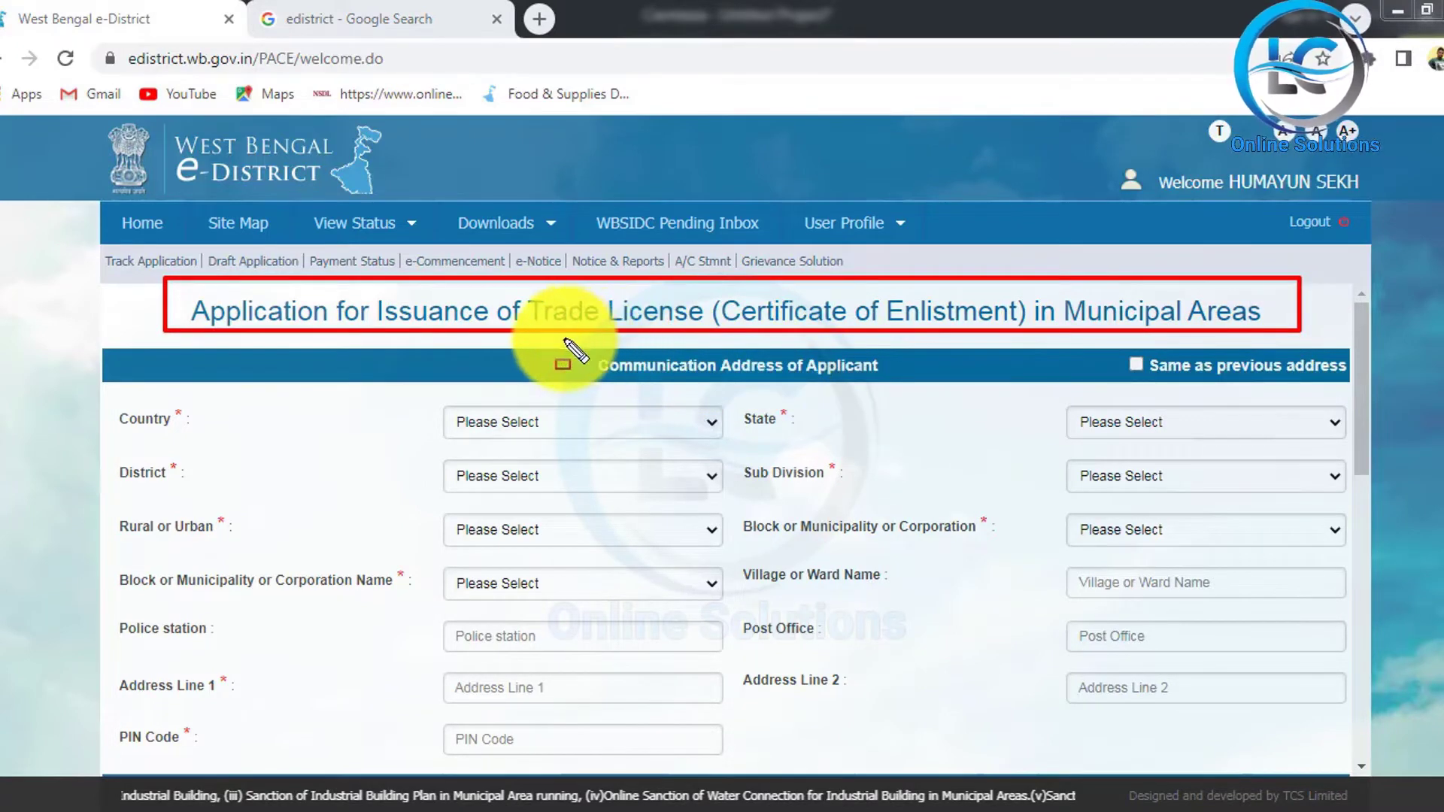
pyautogui.moveTo(564, 340)
pyautogui.mouseDown()
pyautogui.moveTo(755, 398)
pyautogui.moveTo(906, 406)
pyautogui.moveTo(945, 383)
pyautogui.mouseUp()
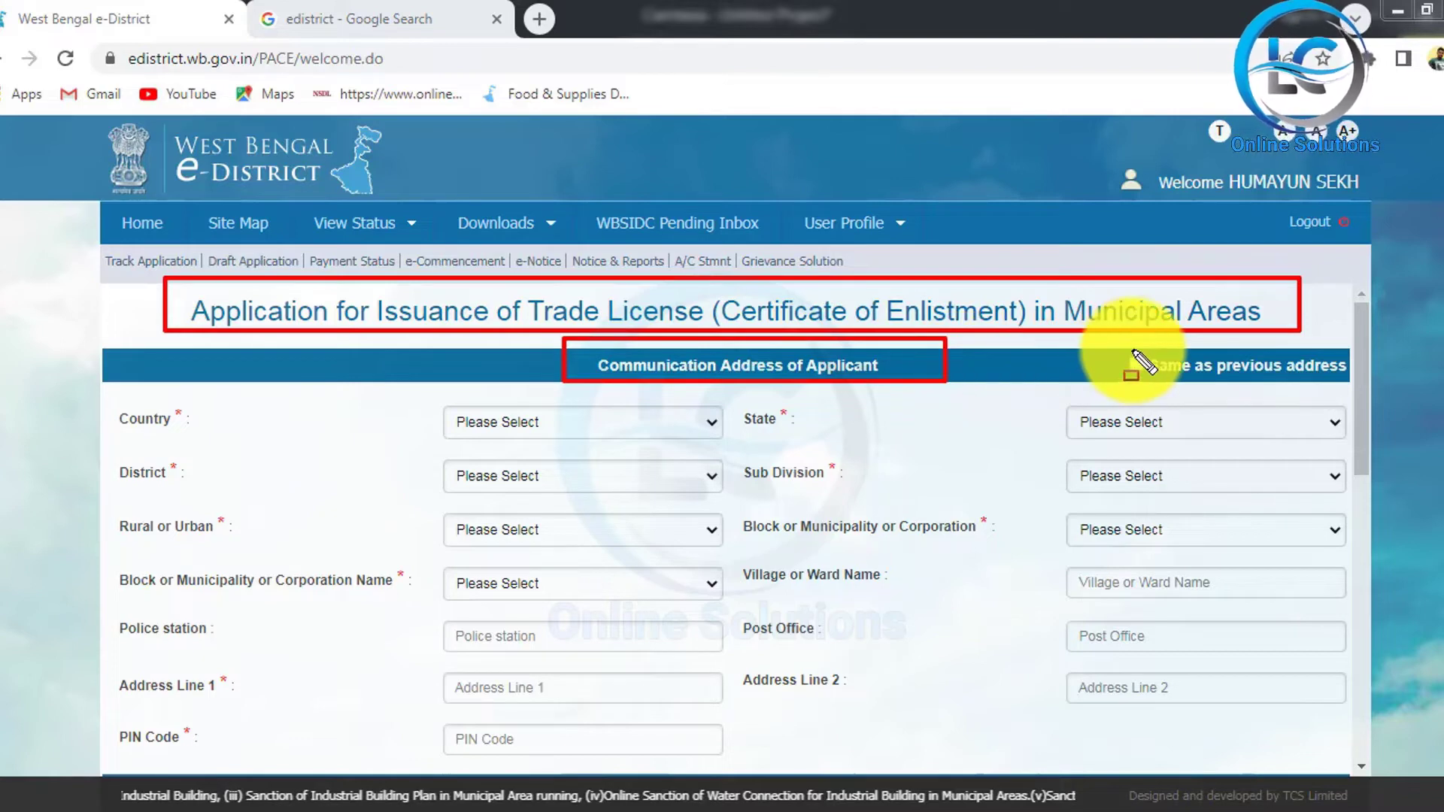
pyautogui.press('Escape')
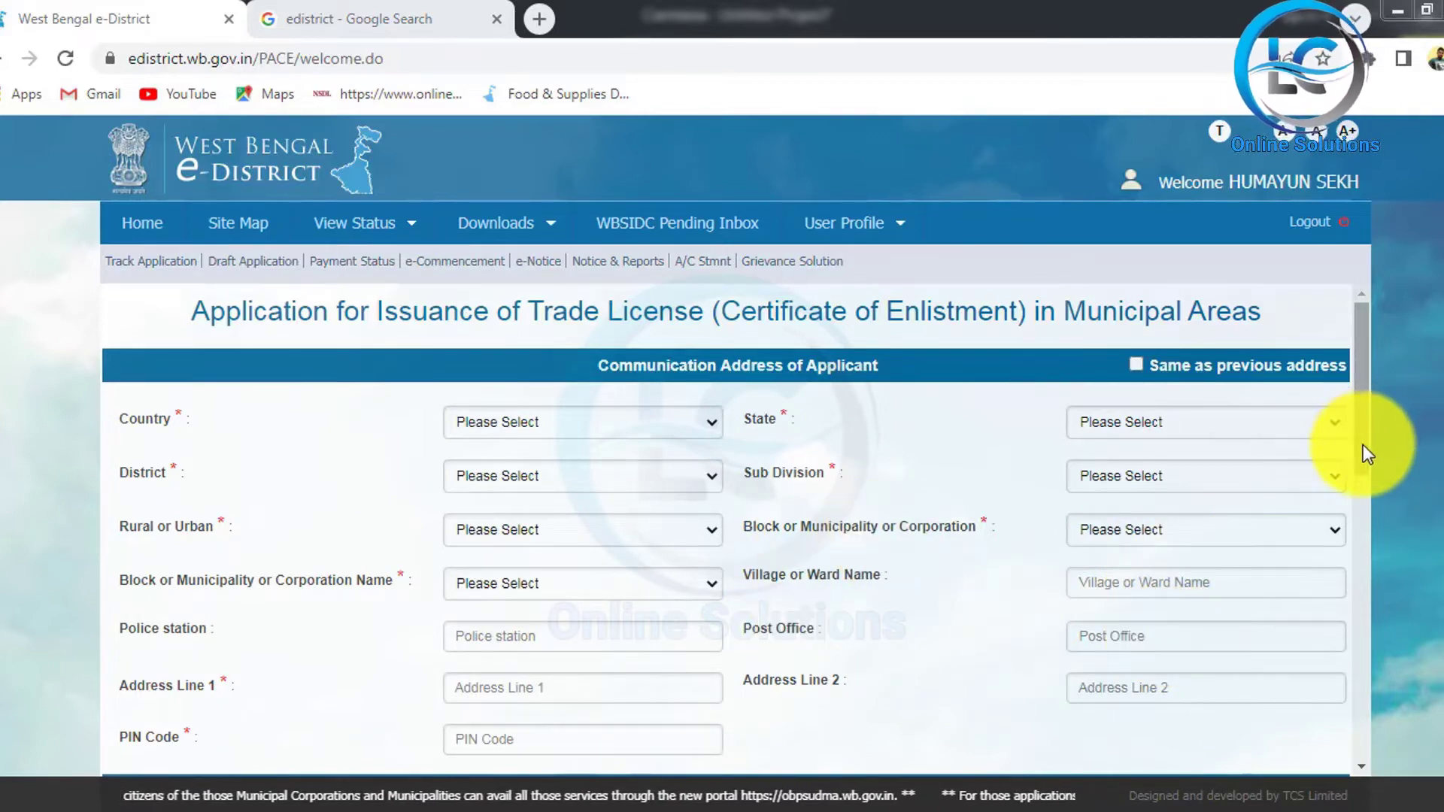
pyautogui.moveTo(1363, 444); pyautogui.dragTo(1365, 465)
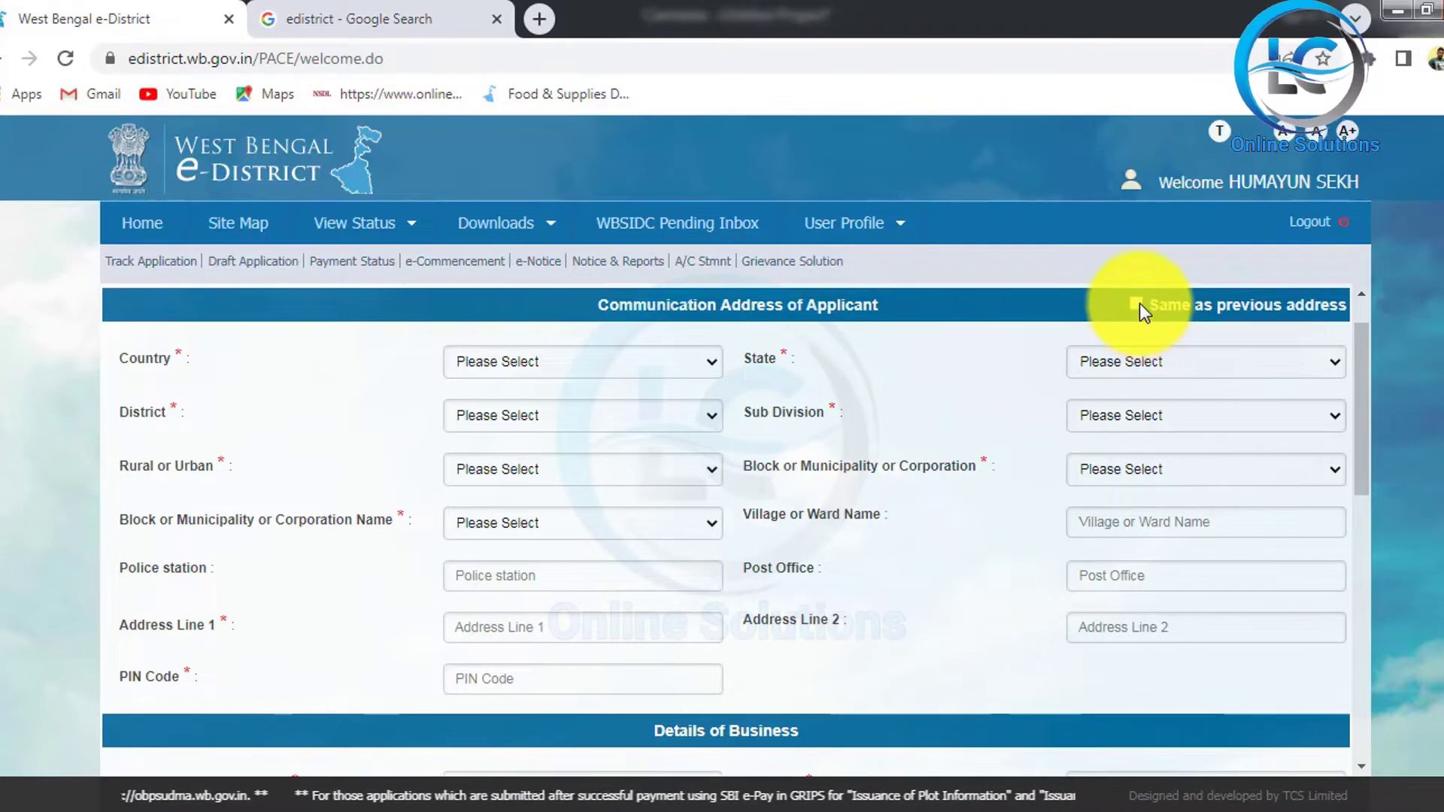
# Step: Copy the previous address into the communication address and enter the firm's name
pyautogui.click(1137, 304)
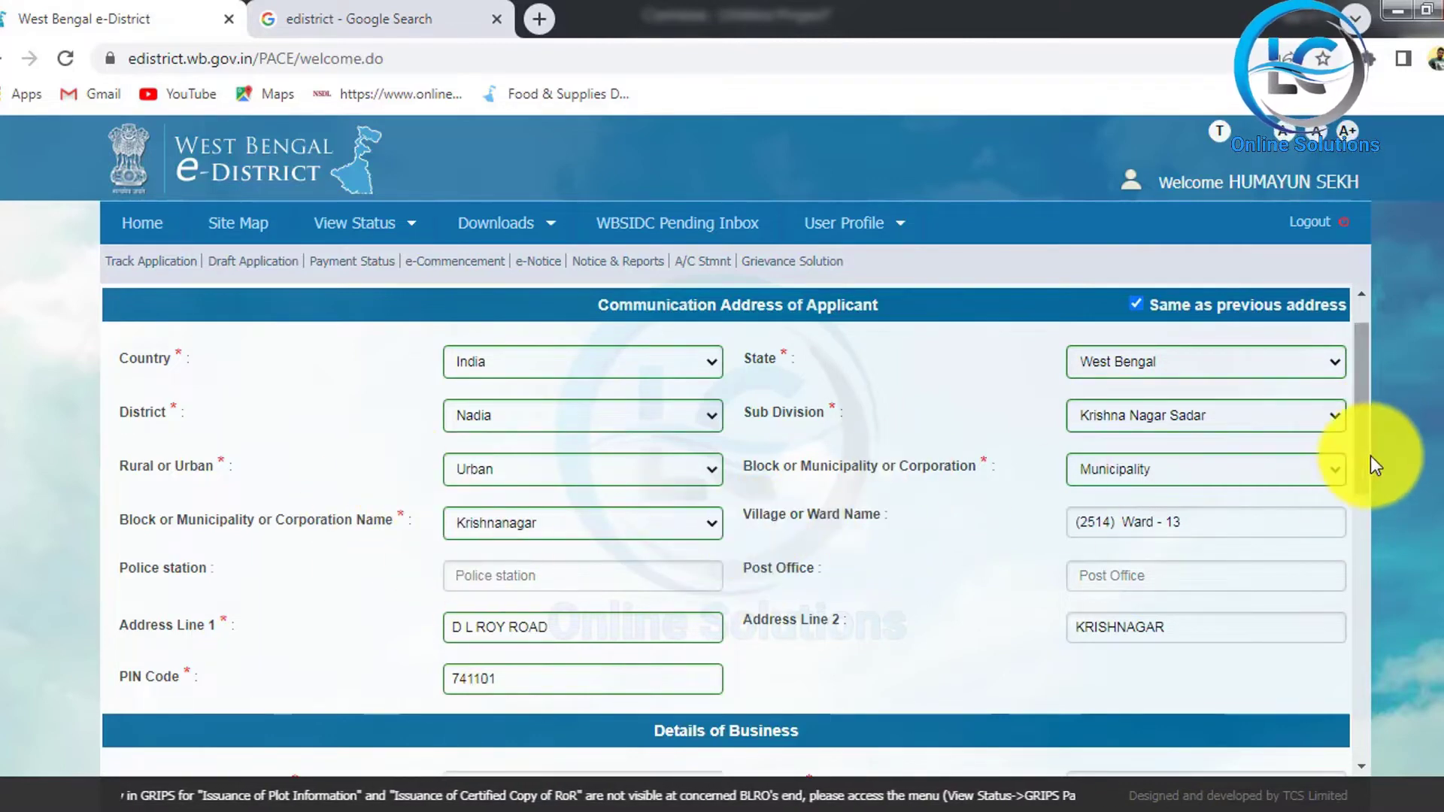
pyautogui.moveTo(1367, 474); pyautogui.dragTo(1367, 615)
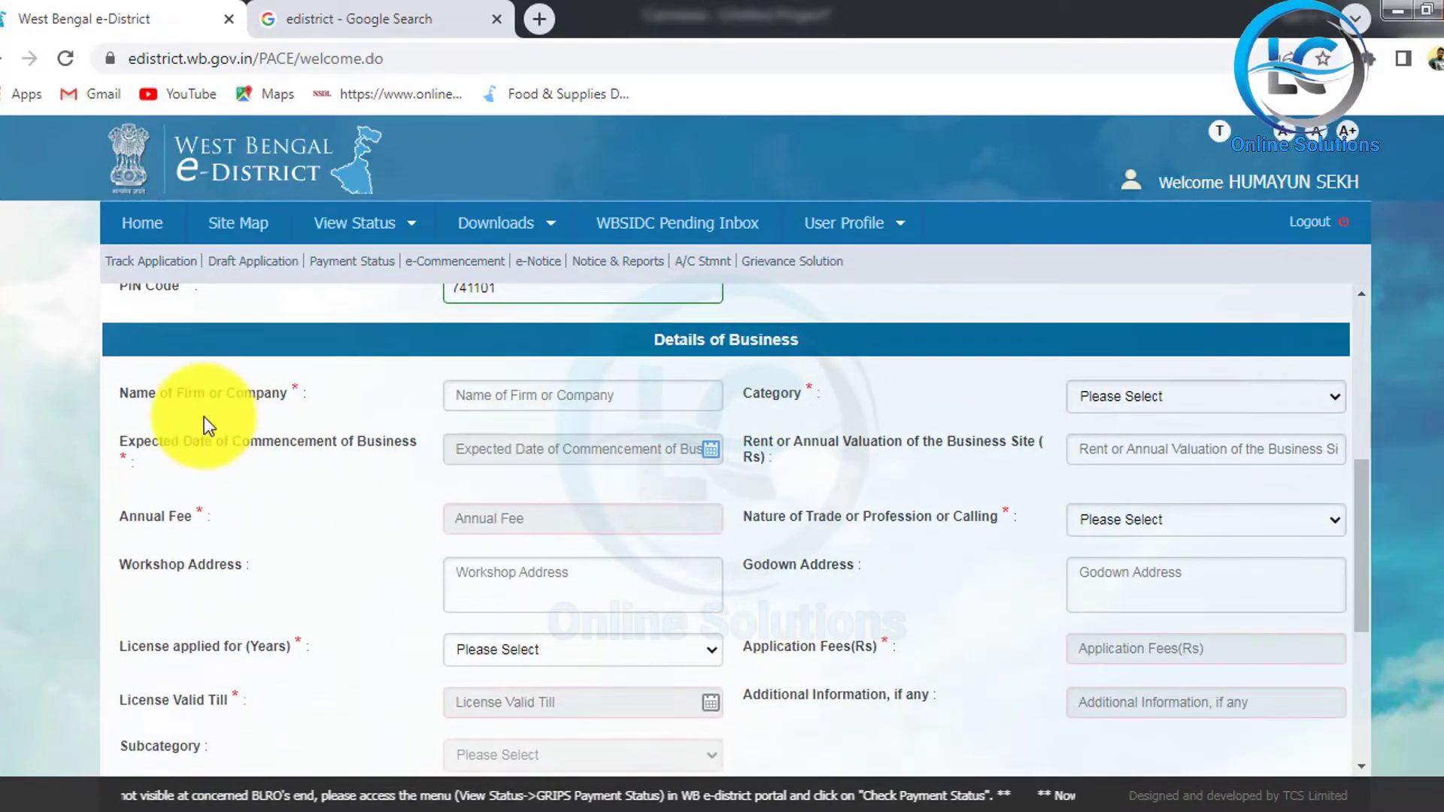
pyautogui.click(556, 397)
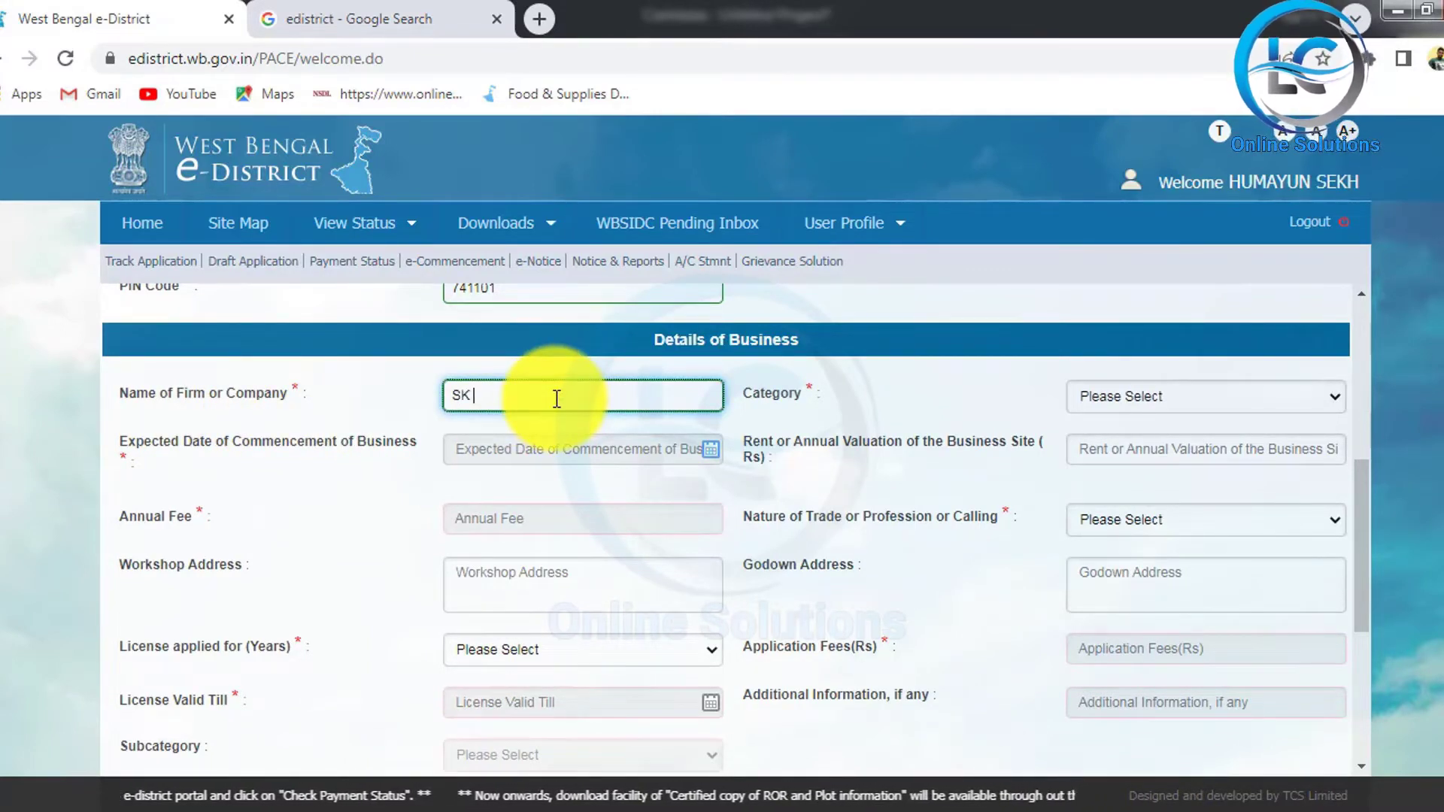
pyautogui.write('RAHAMAN')
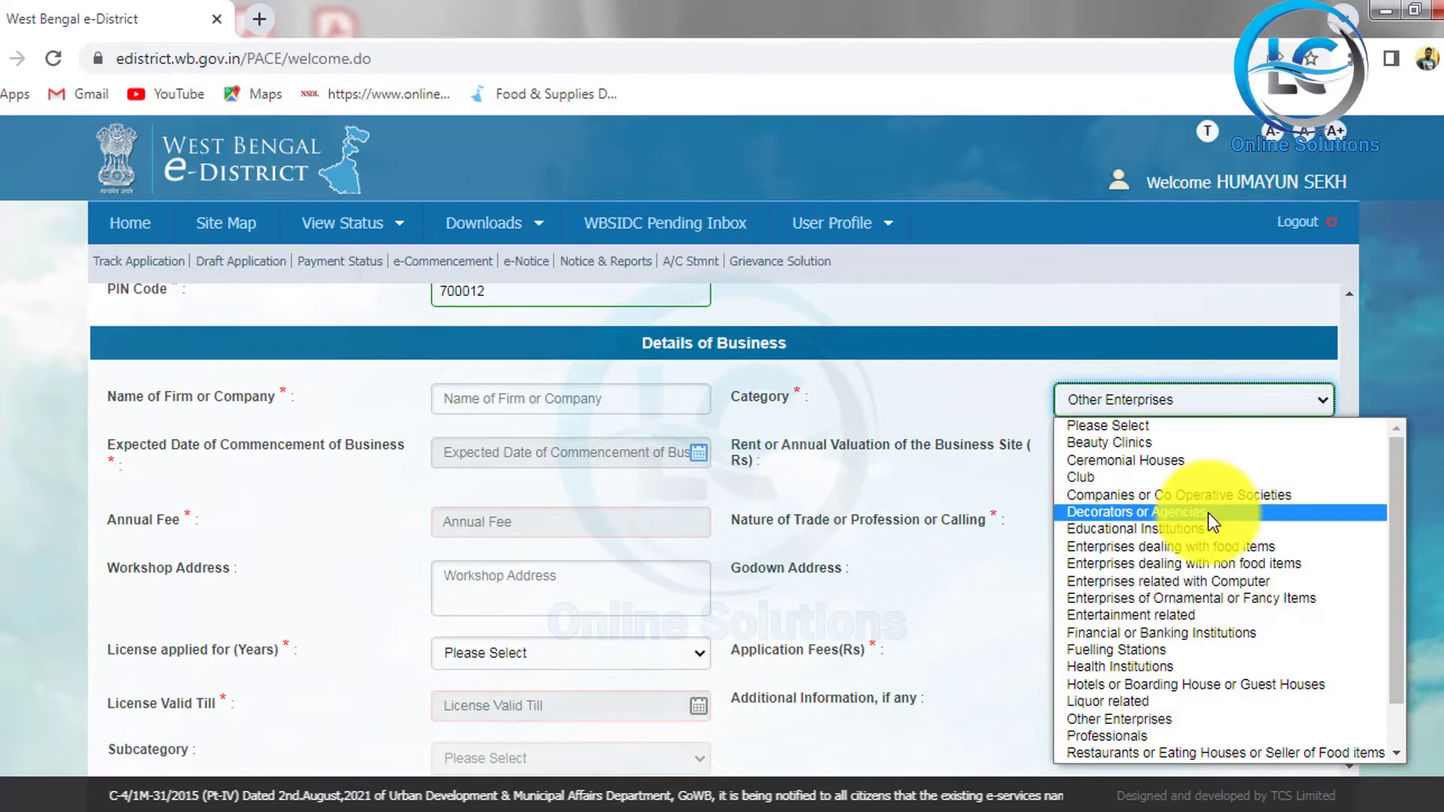
# Step: Scroll through the business category options in the Category list
pyautogui.scroll(-1, 1208, 697)
pyautogui.scroll(1, 1201, 689)
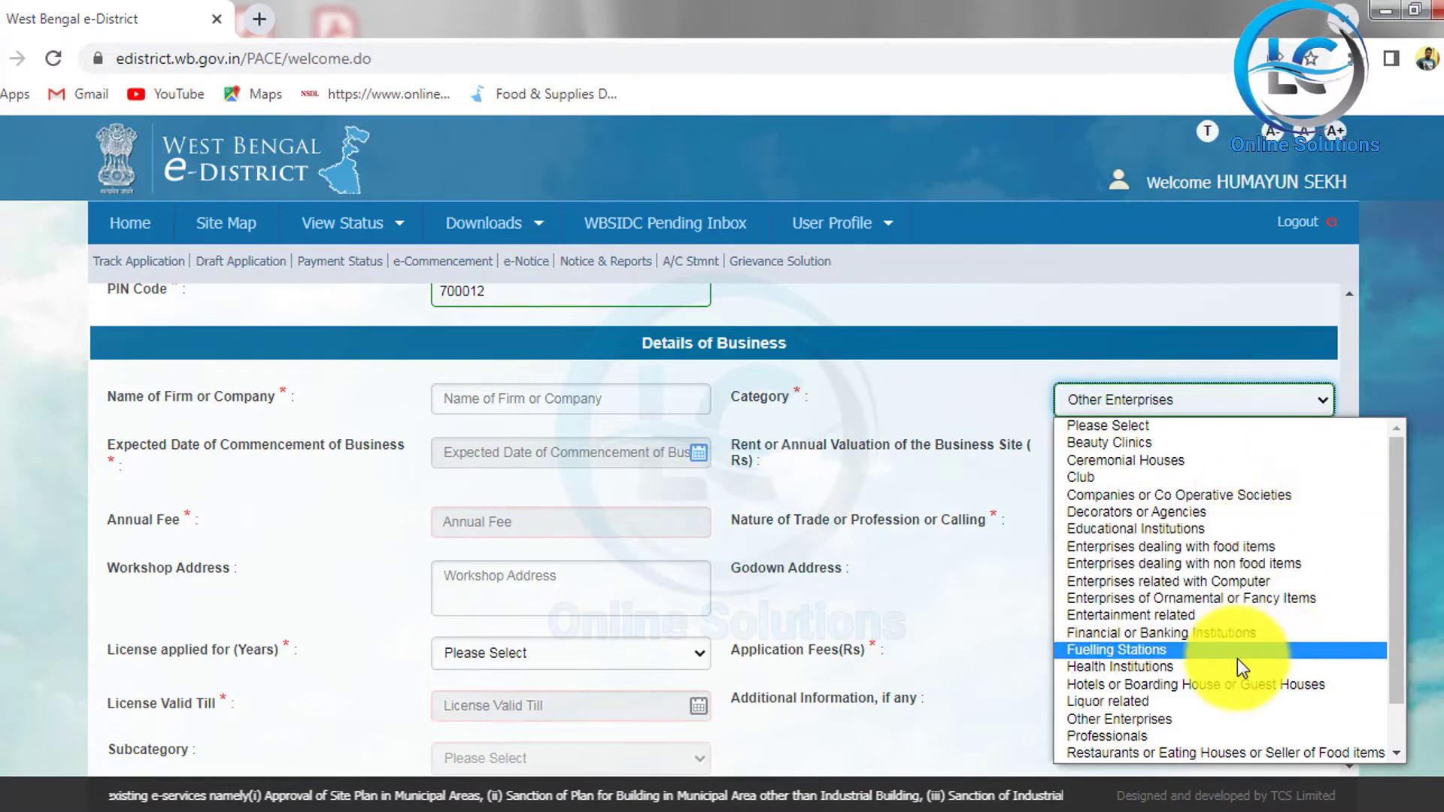
pyautogui.scroll(-1, 1241, 654)
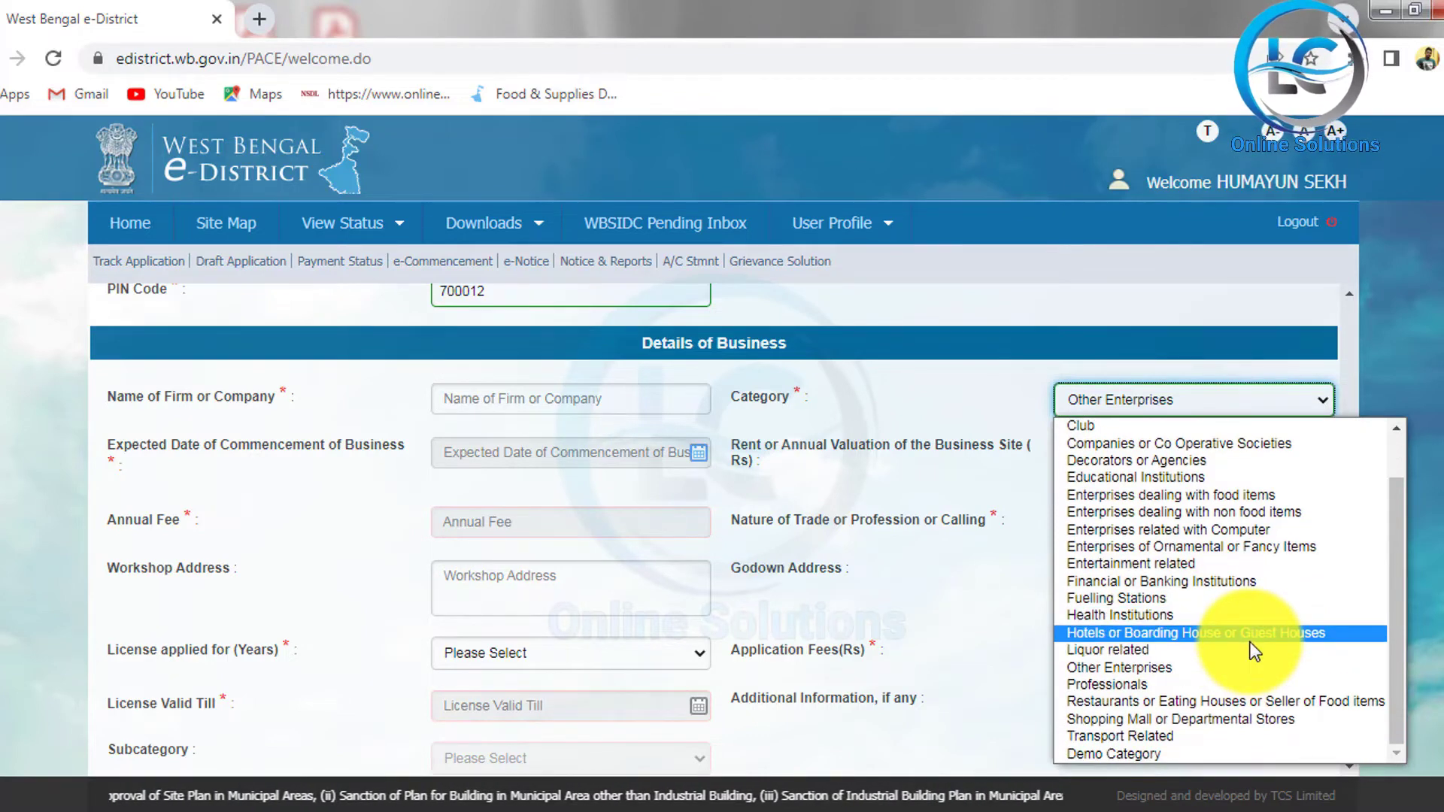
# Step: Choose Other Enterprises as Category and set the commencement date to 19 April 2016
pyautogui.click(1220, 671)
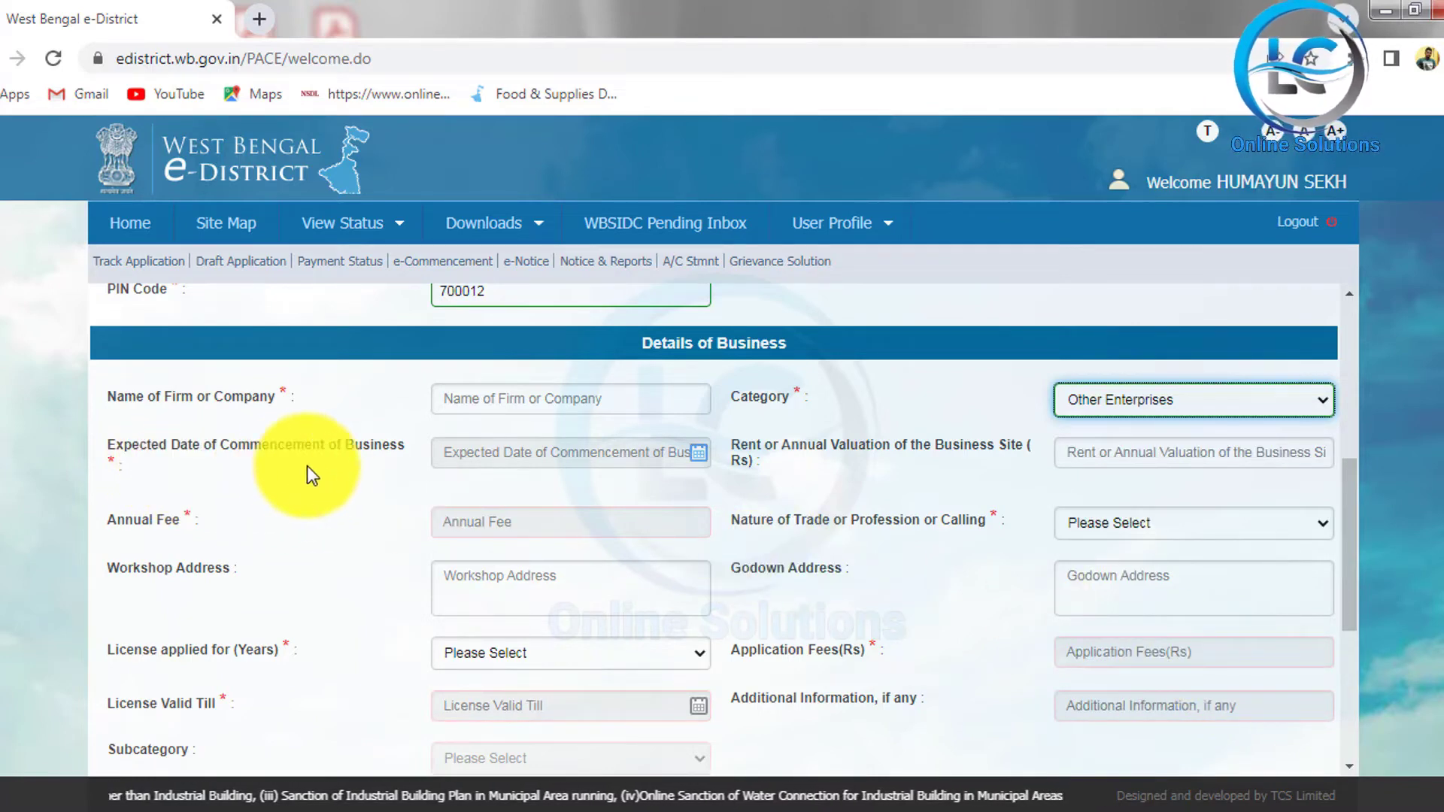
pyautogui.click(701, 456)
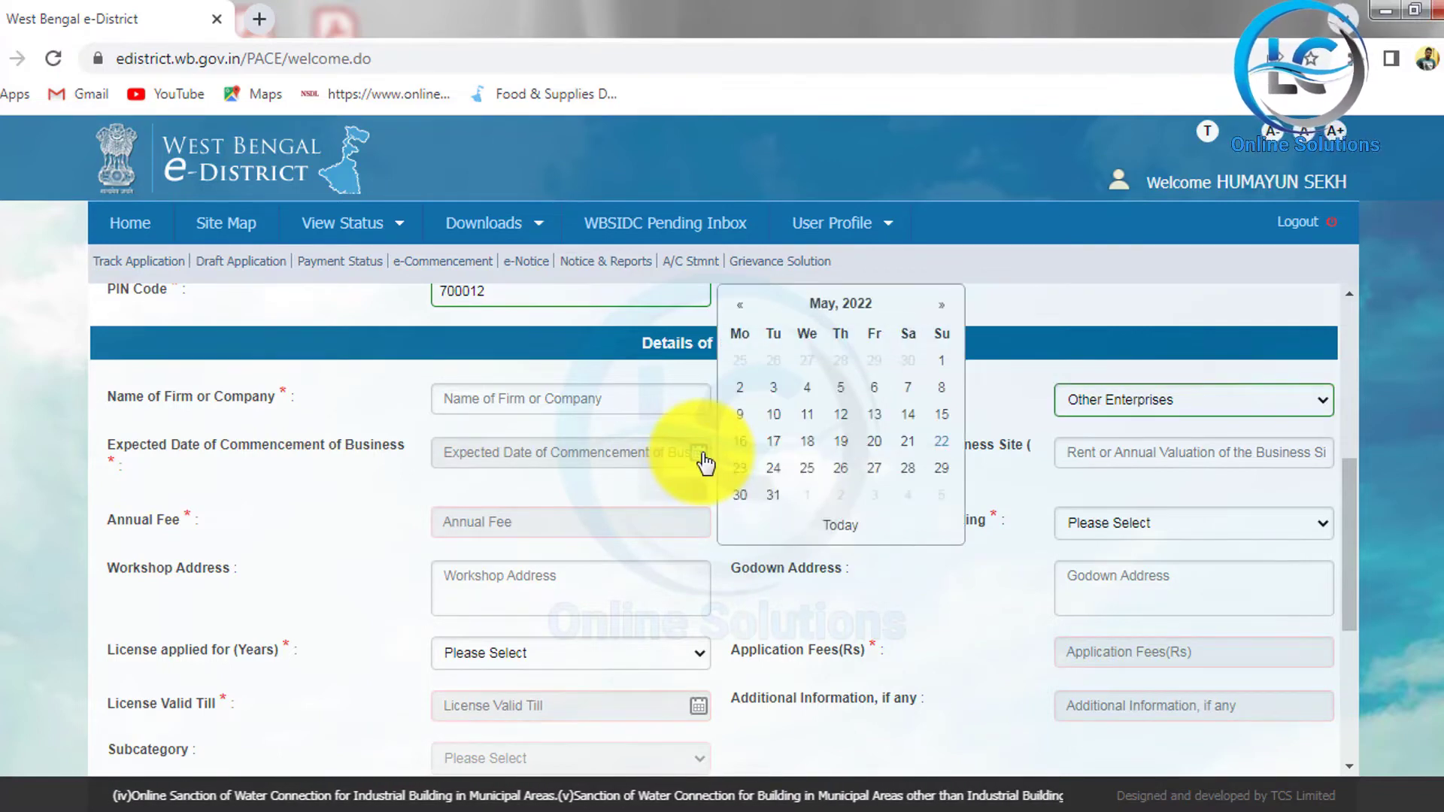
pyautogui.click(865, 304)
pyautogui.click(848, 308)
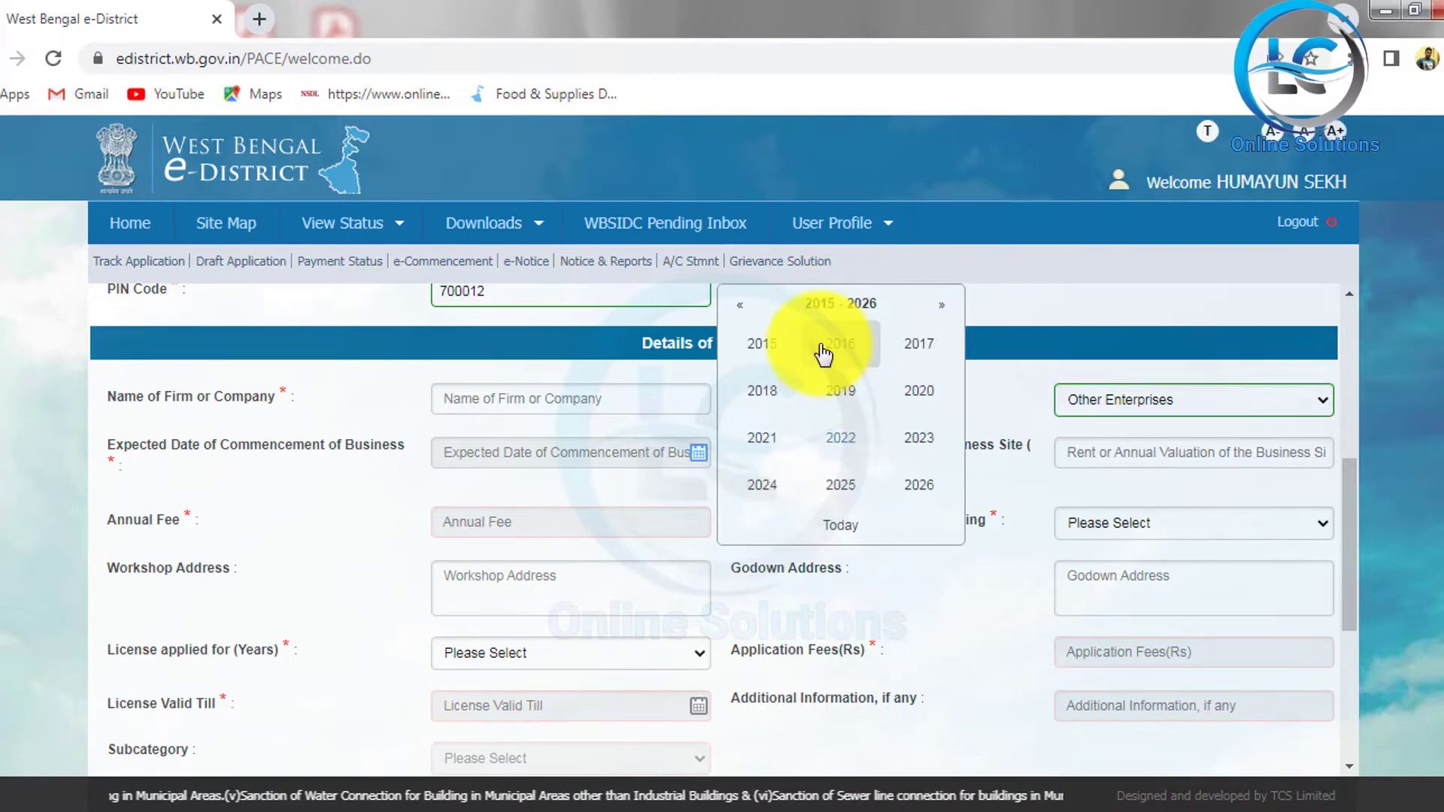
pyautogui.click(841, 344)
pyautogui.click(762, 390)
pyautogui.click(799, 452)
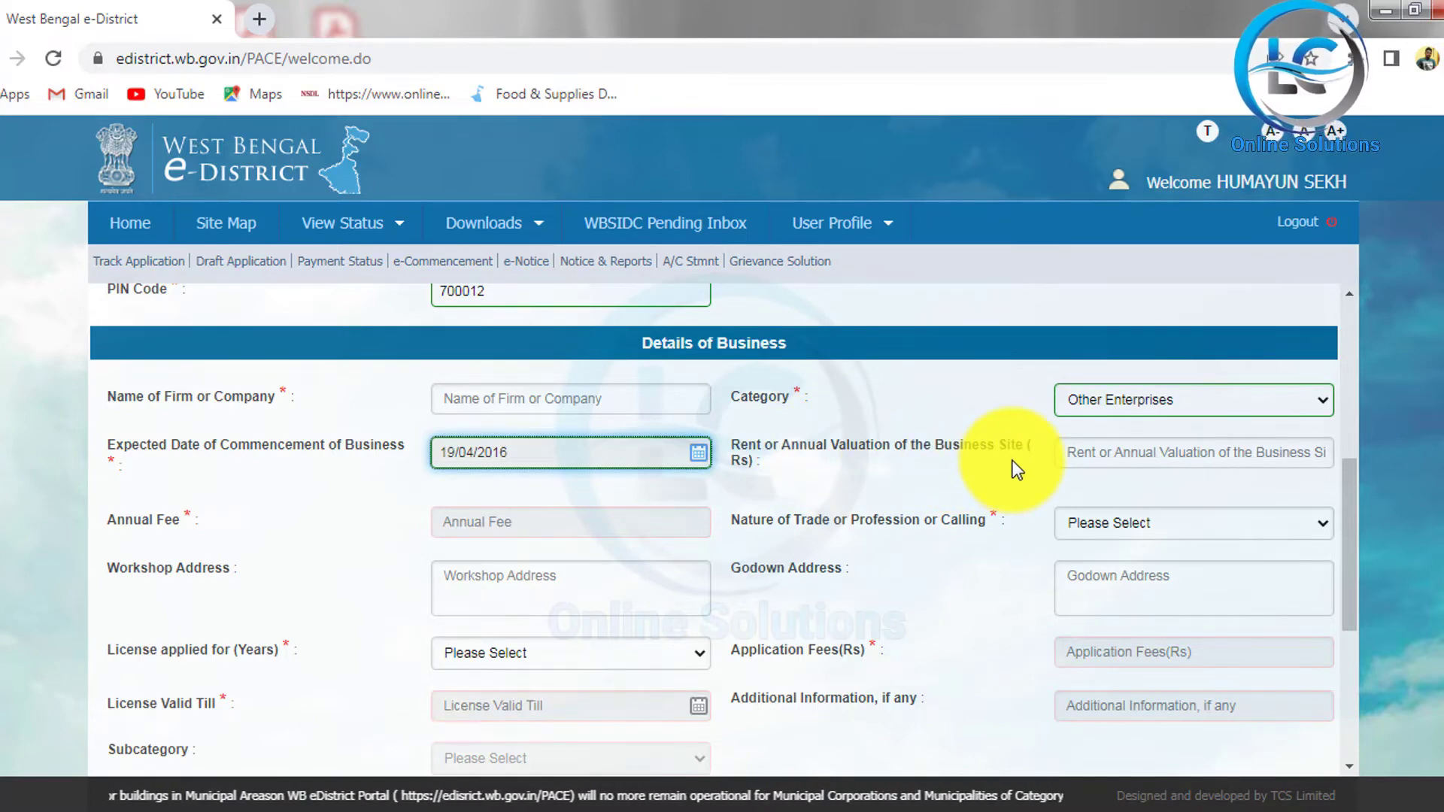
# Step: Fill the business site's rent or valuation with the suggested 1400
pyautogui.click(1178, 450)
pyautogui.click(1194, 504)
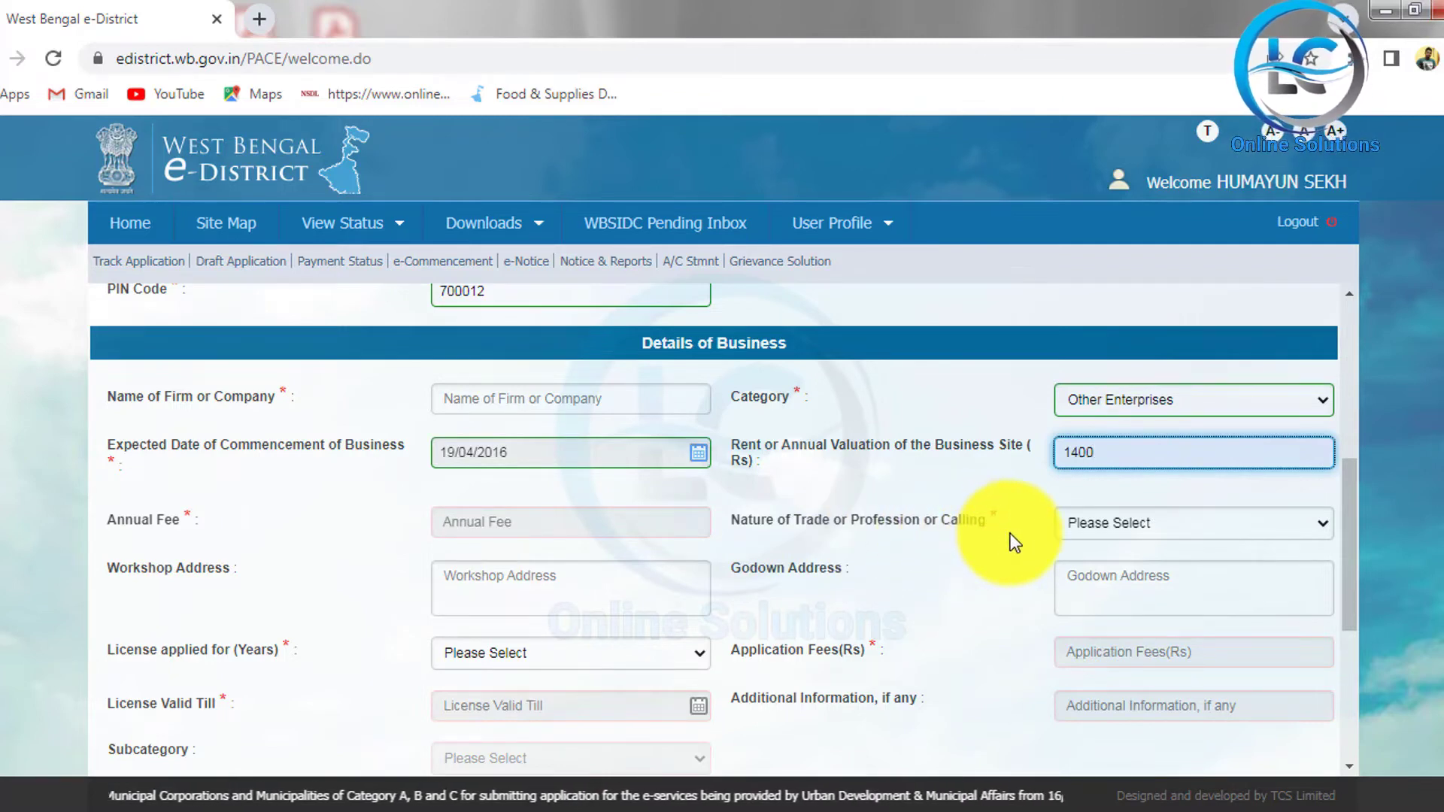
pyautogui.moveTo(1038, 477)
pyautogui.mouseDown()
pyautogui.moveTo(1135, 555)
pyautogui.moveTo(1217, 540)
pyautogui.mouseUp()
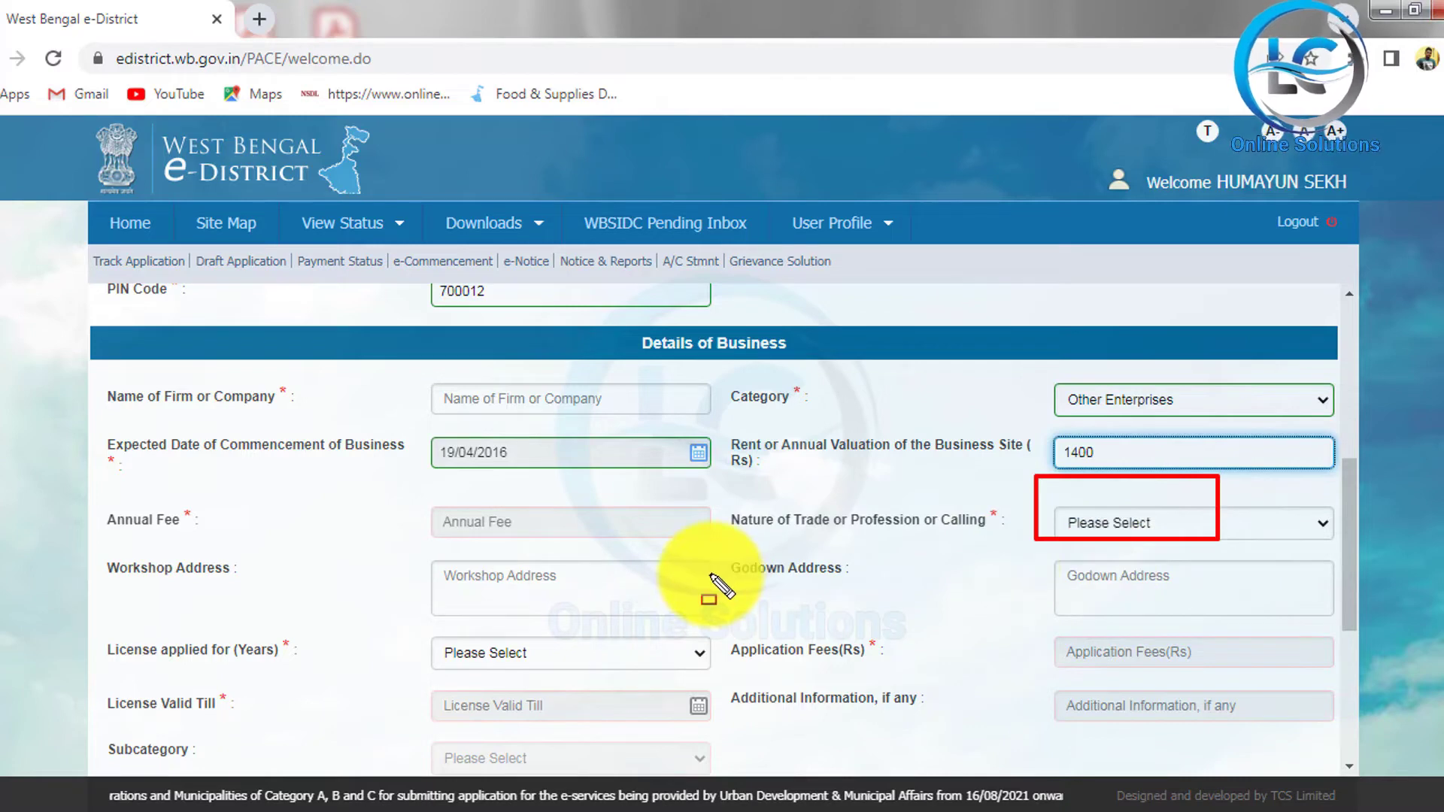
pyautogui.moveTo(420, 492); pyautogui.dragTo(648, 549)
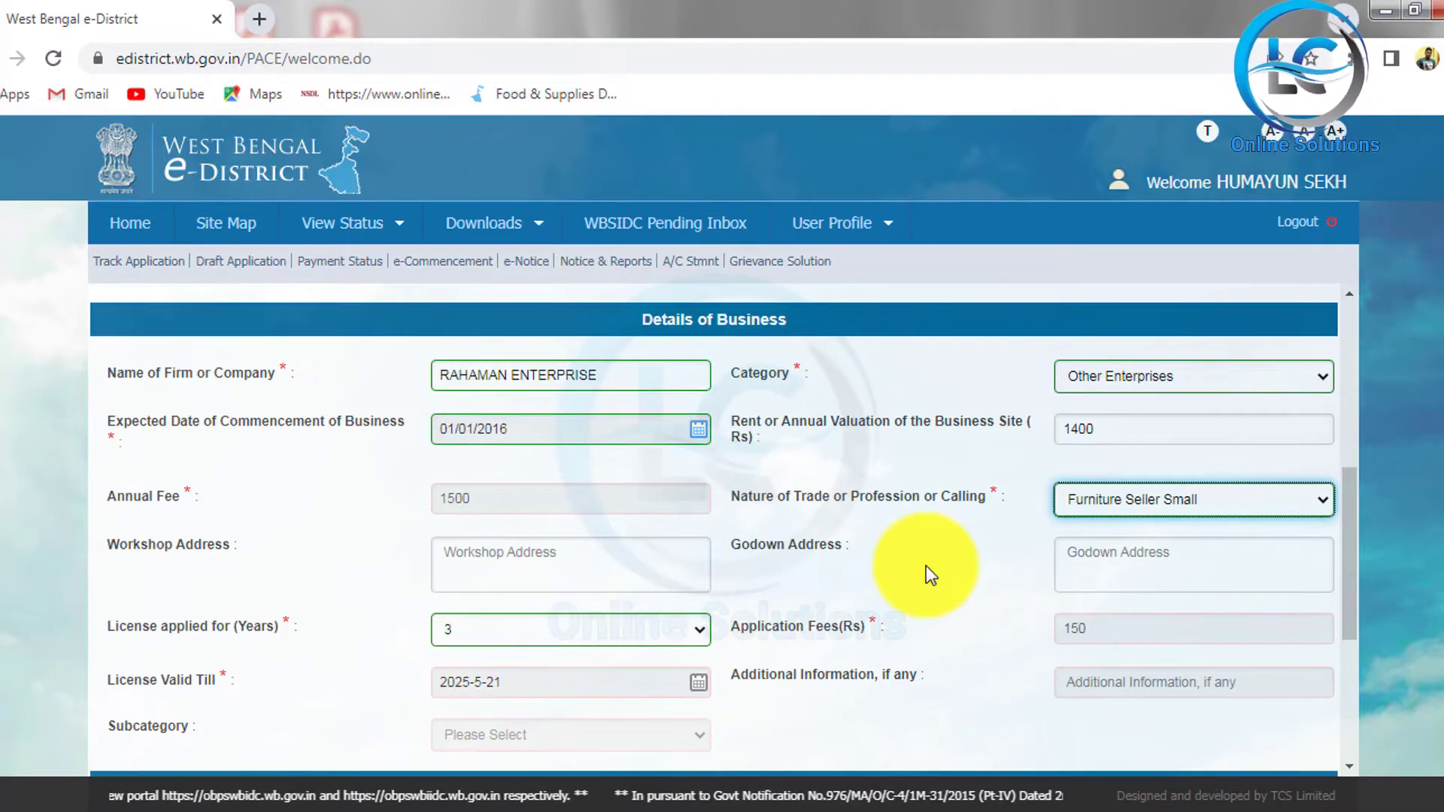
pyautogui.moveTo(1021, 451)
pyautogui.mouseDown()
pyautogui.moveTo(1068, 488)
pyautogui.moveTo(1370, 539)
pyautogui.mouseUp()
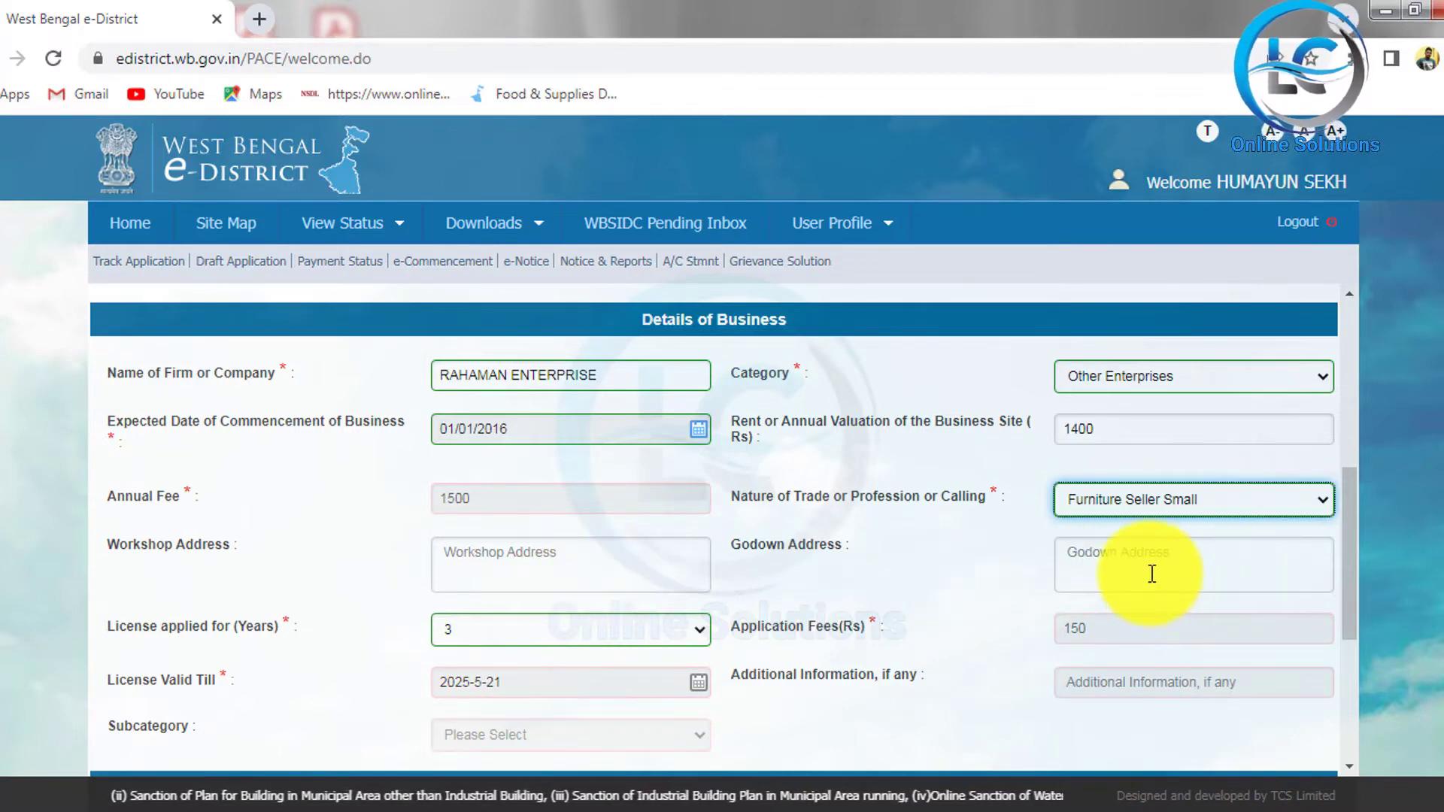
pyautogui.scroll(-1, 1151, 573)
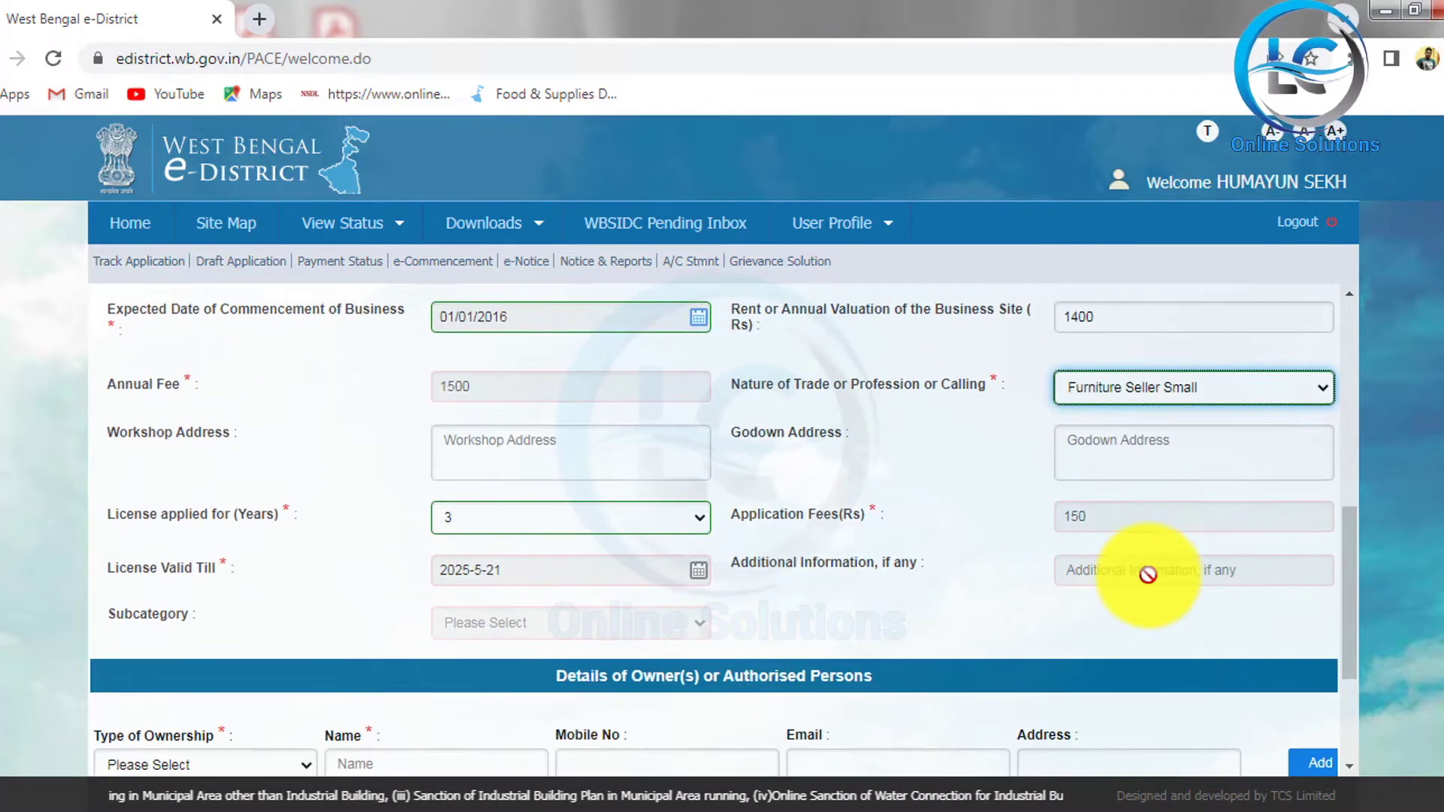
pyautogui.click(636, 520)
pyautogui.click(590, 554)
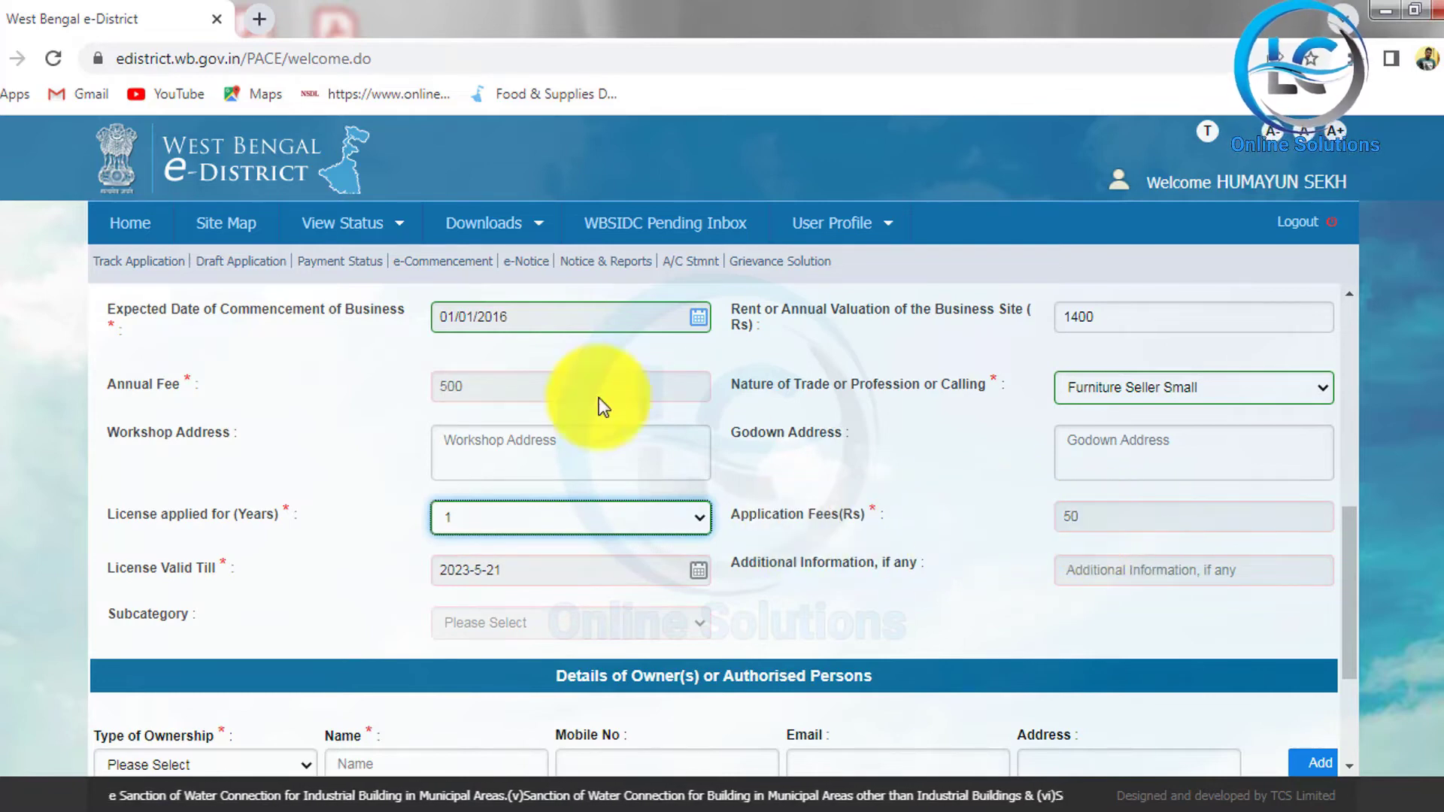
pyautogui.click(630, 516)
pyautogui.click(579, 573)
pyautogui.press('Down')
pyautogui.press('Down')
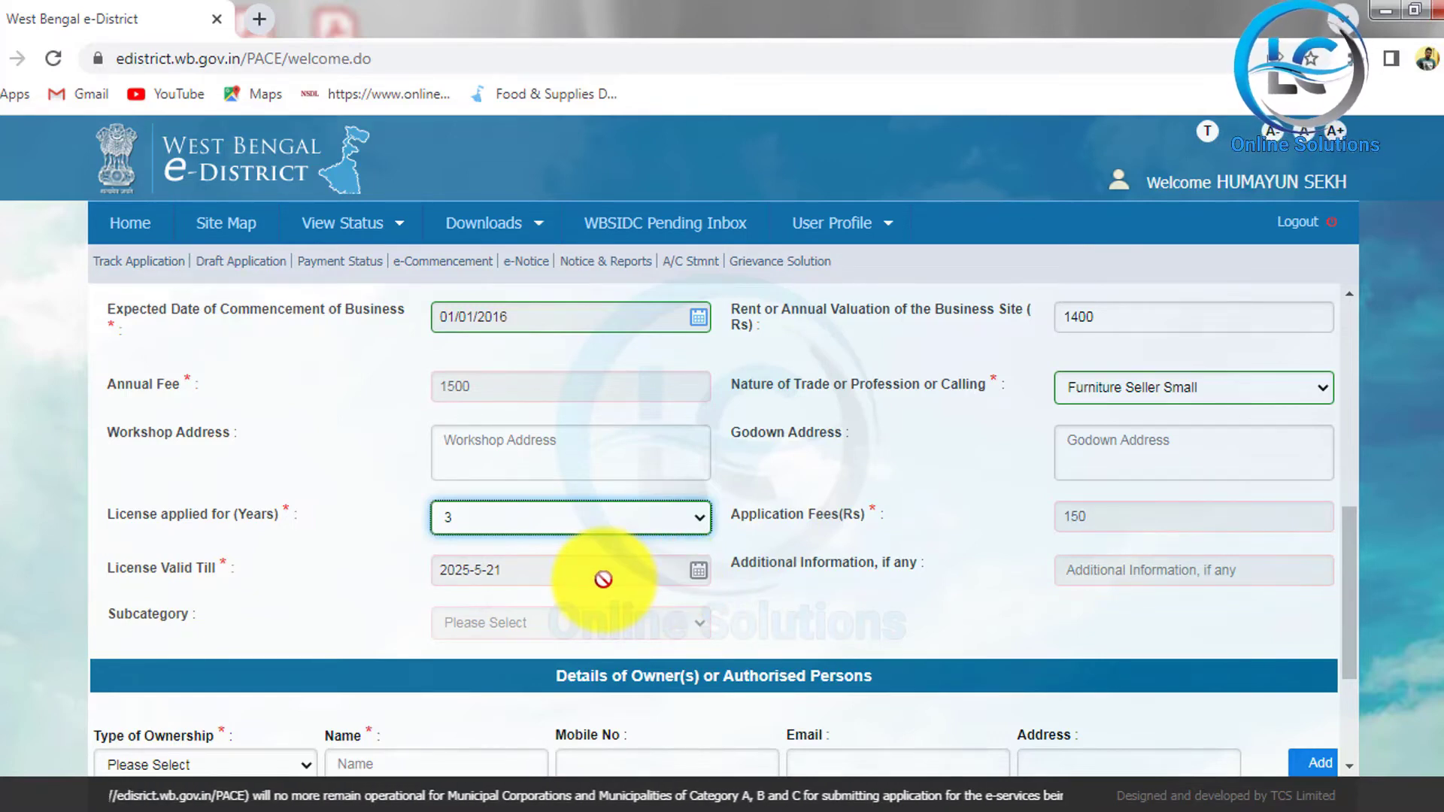
pyautogui.scroll(-3, 818, 584)
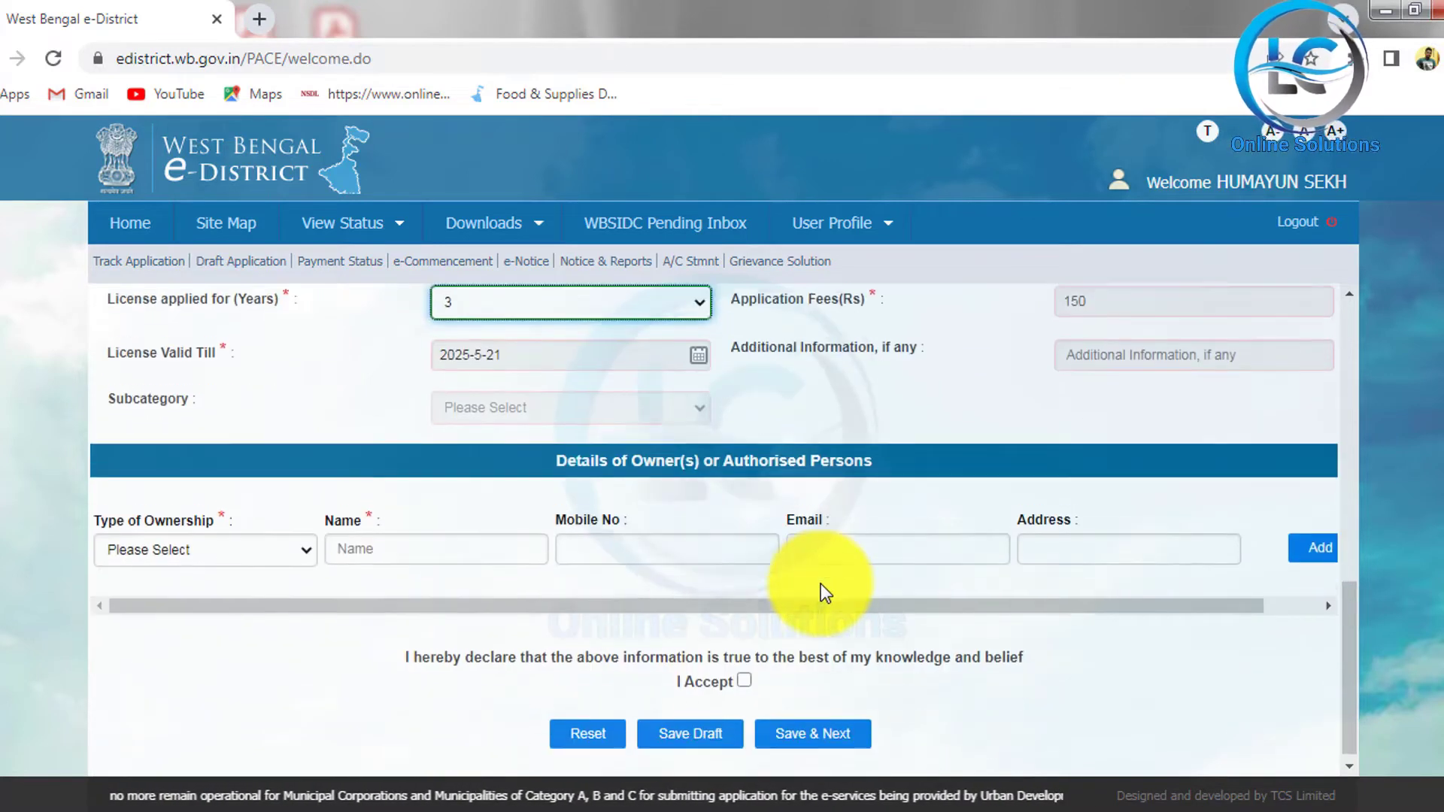
# Step: Add a Proprietor with the owner's name and mobile number to the owners table
pyautogui.click(284, 543)
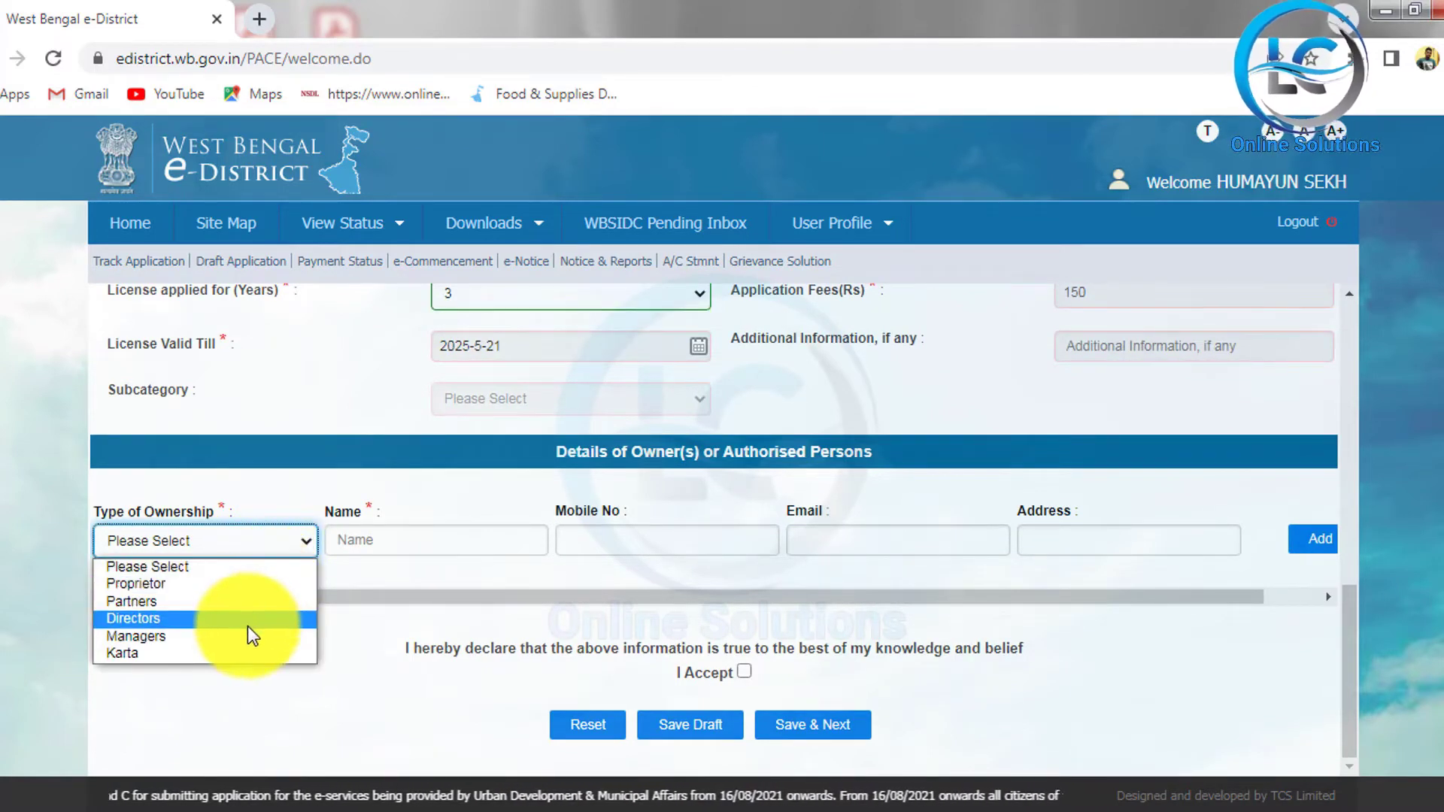
pyautogui.click(194, 595)
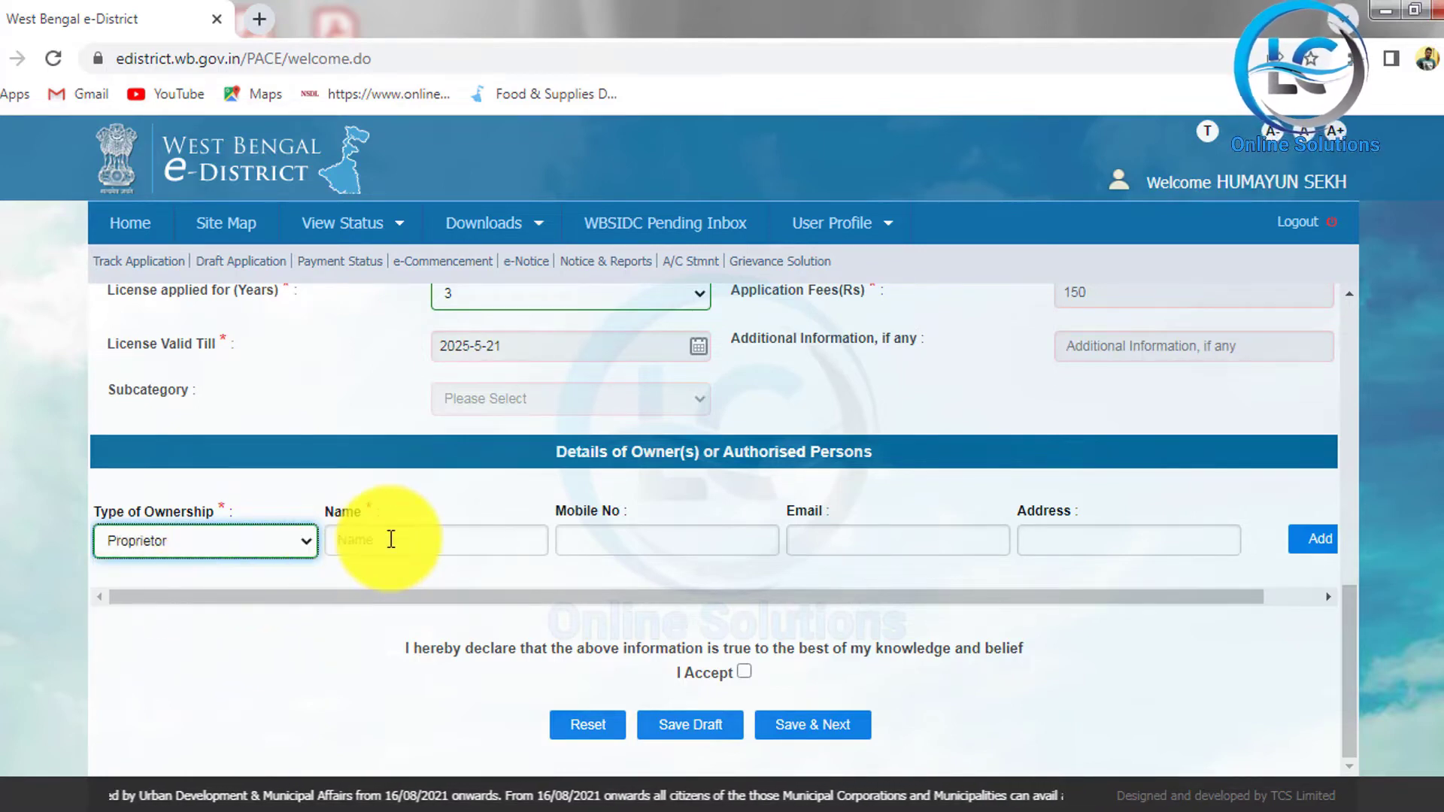
pyautogui.click(406, 539)
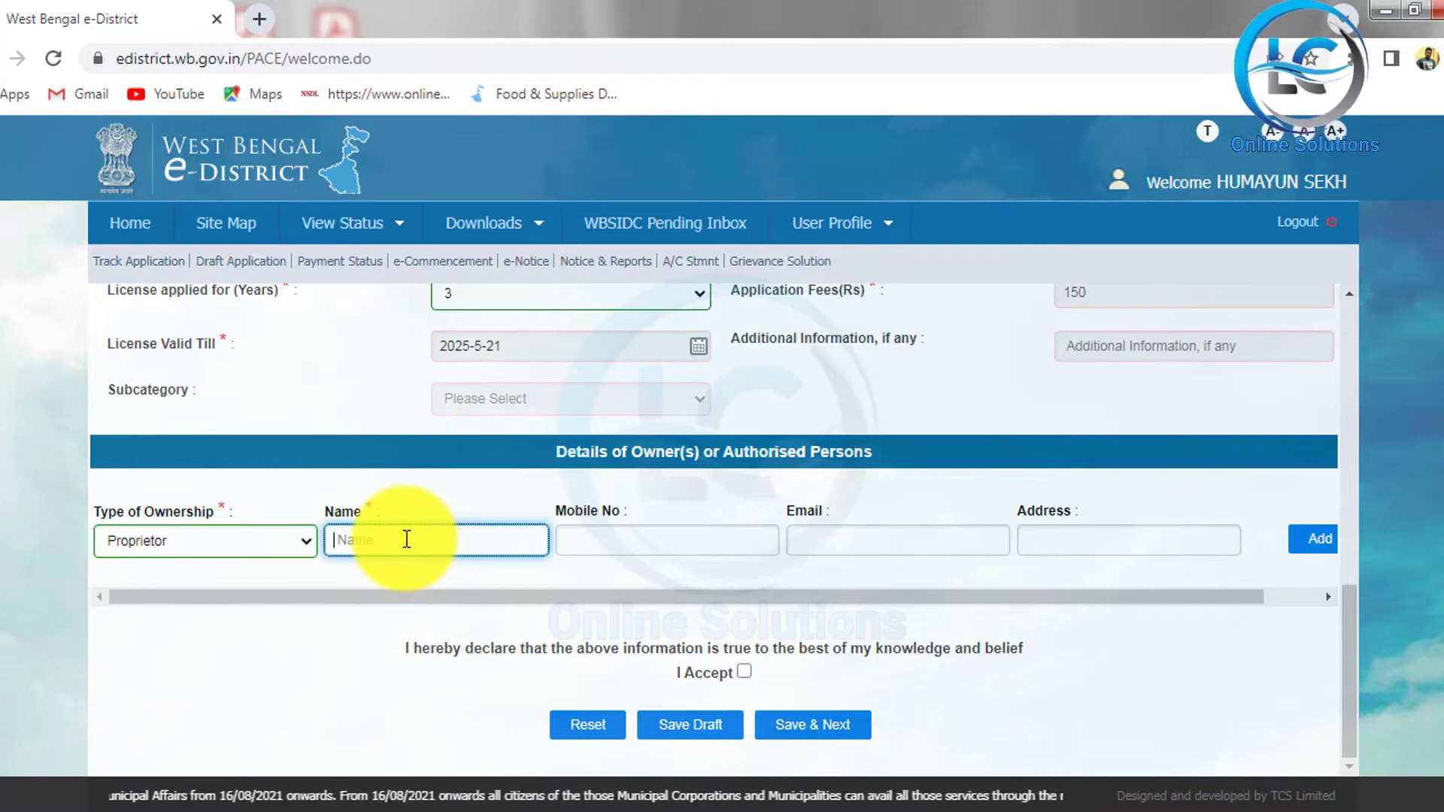
pyautogui.click(624, 533)
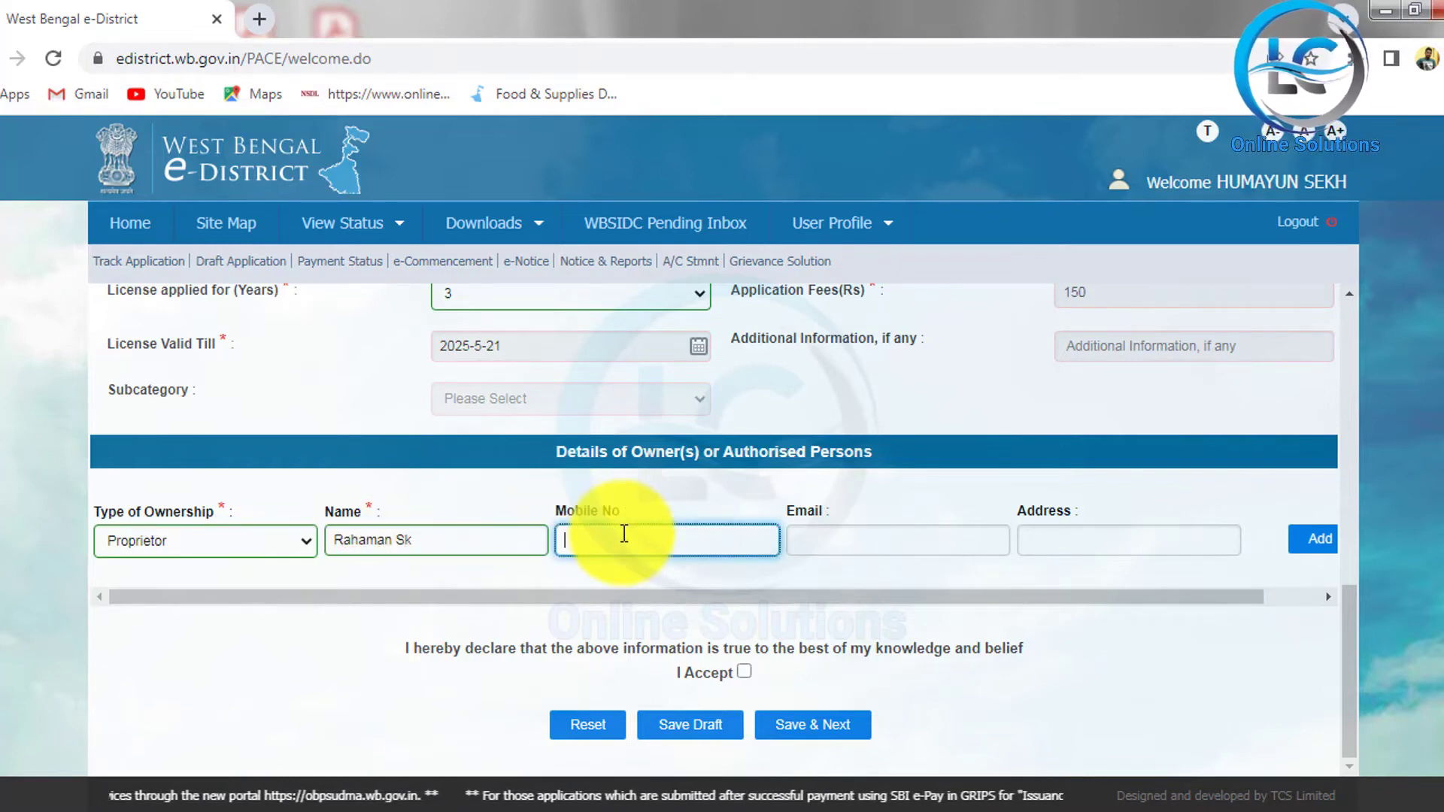
pyautogui.write('8001')
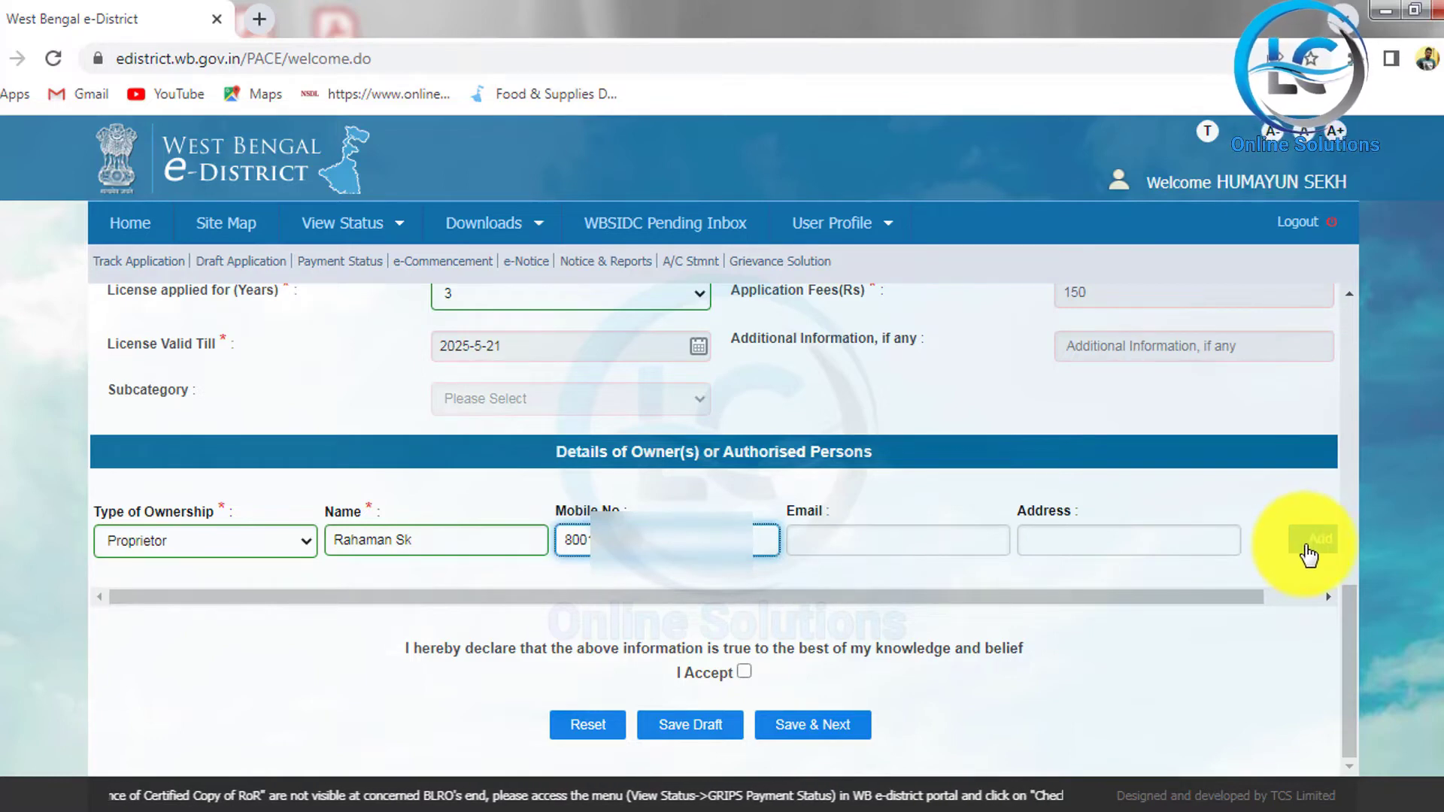
pyautogui.click(1309, 549)
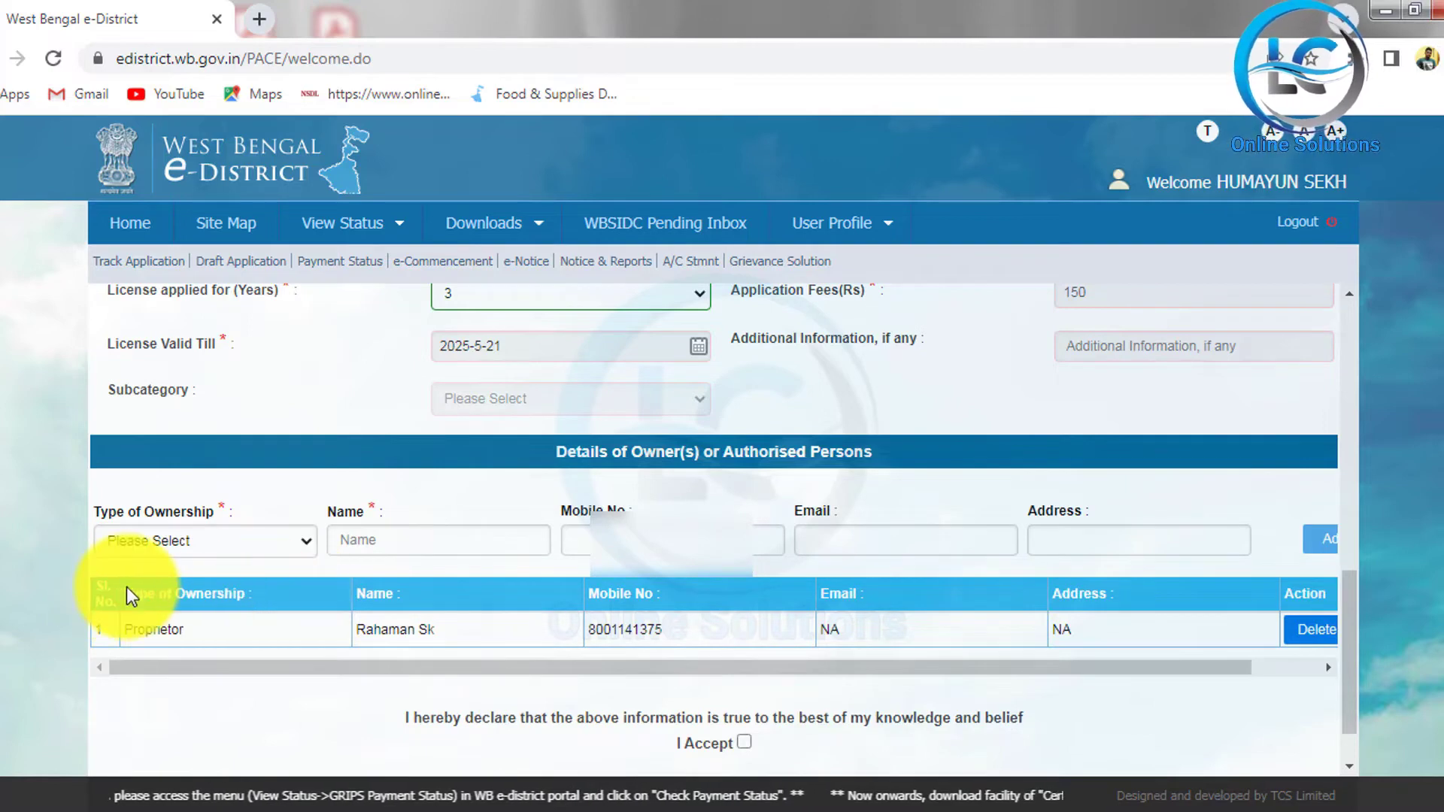
# Step: View the ownership type options and close the list leaving Please Select
pyautogui.click(194, 545)
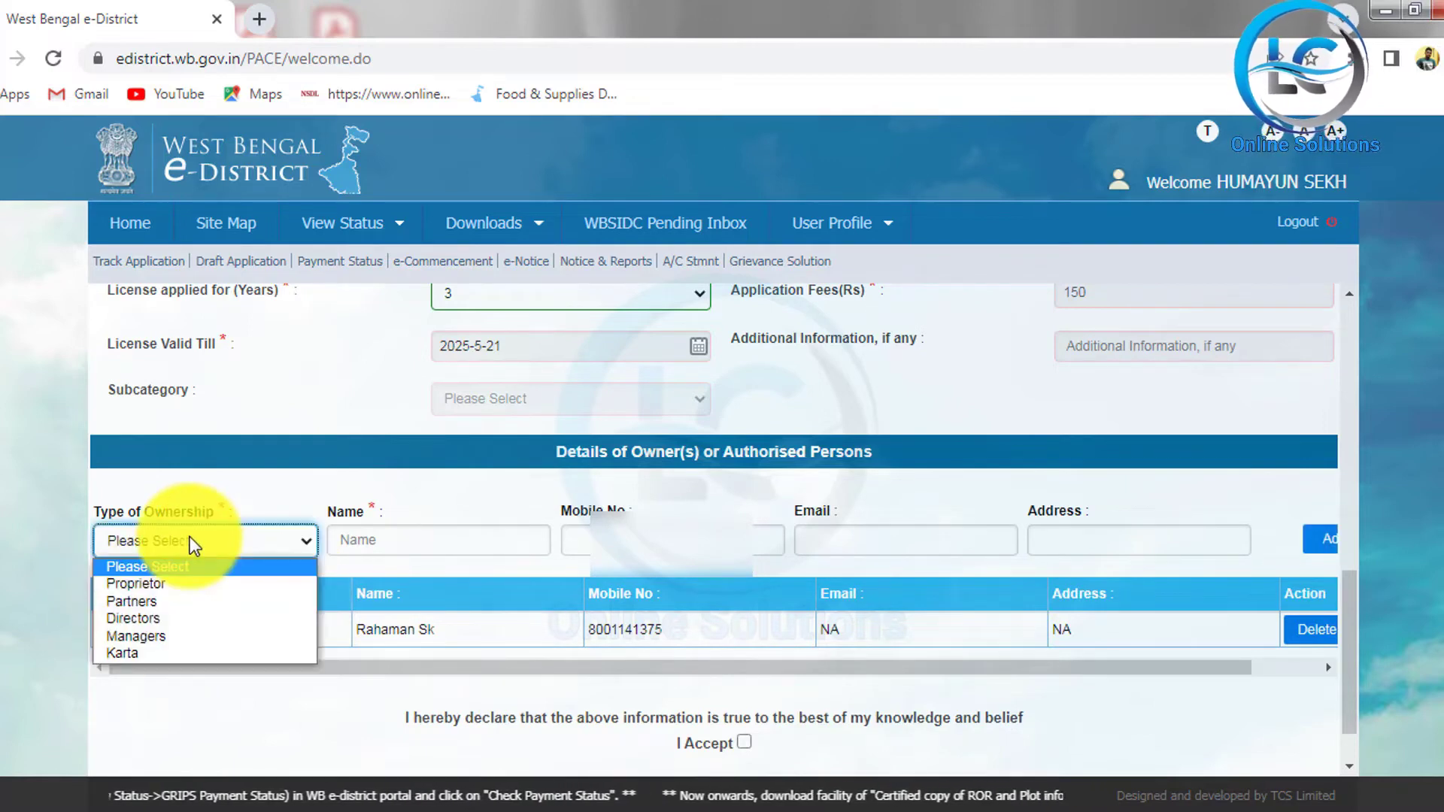
pyautogui.click(189, 543)
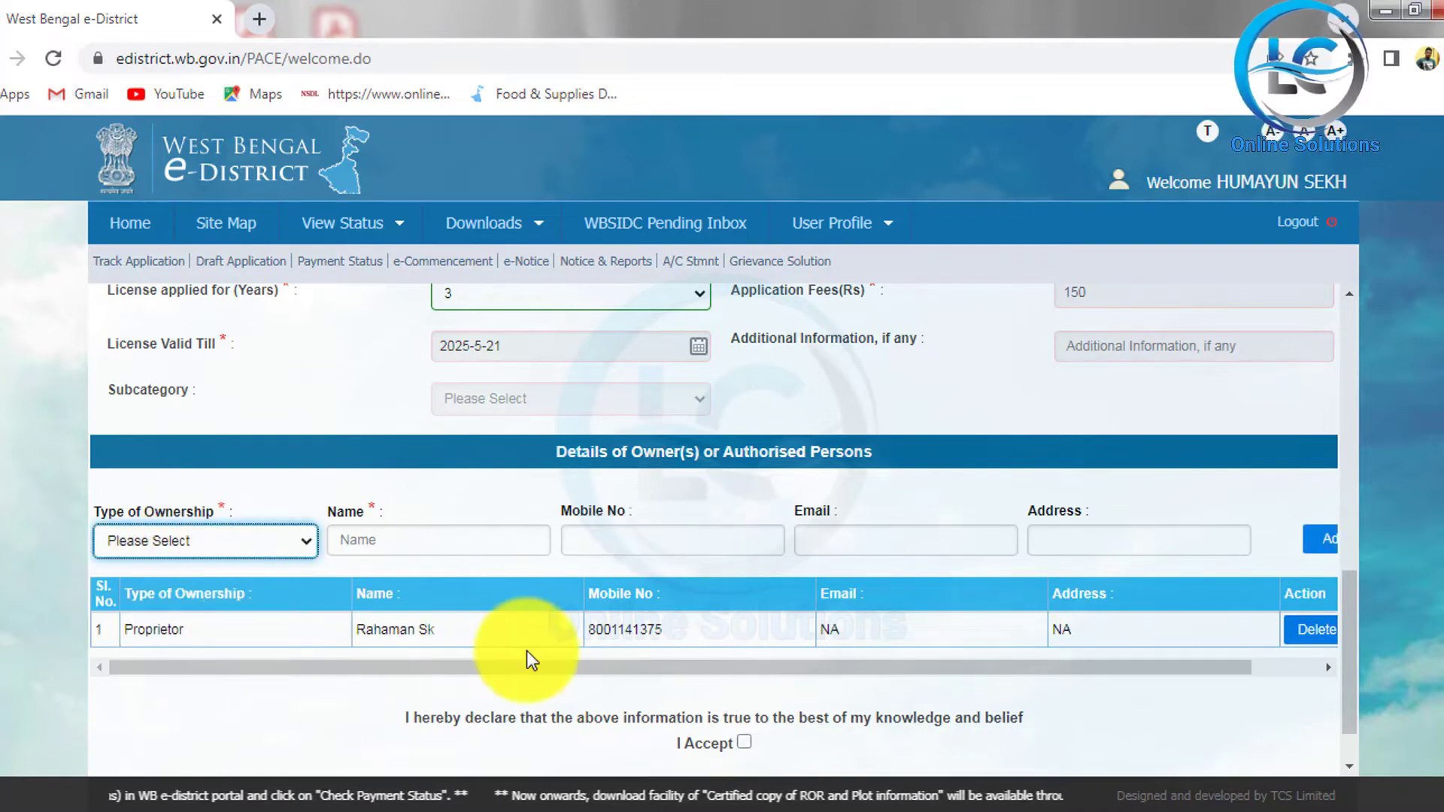
pyautogui.scroll(-1, 676, 646)
# Step: Accept the I Accept declaration and save the Trade License application with Save & Next
pyautogui.click(744, 671)
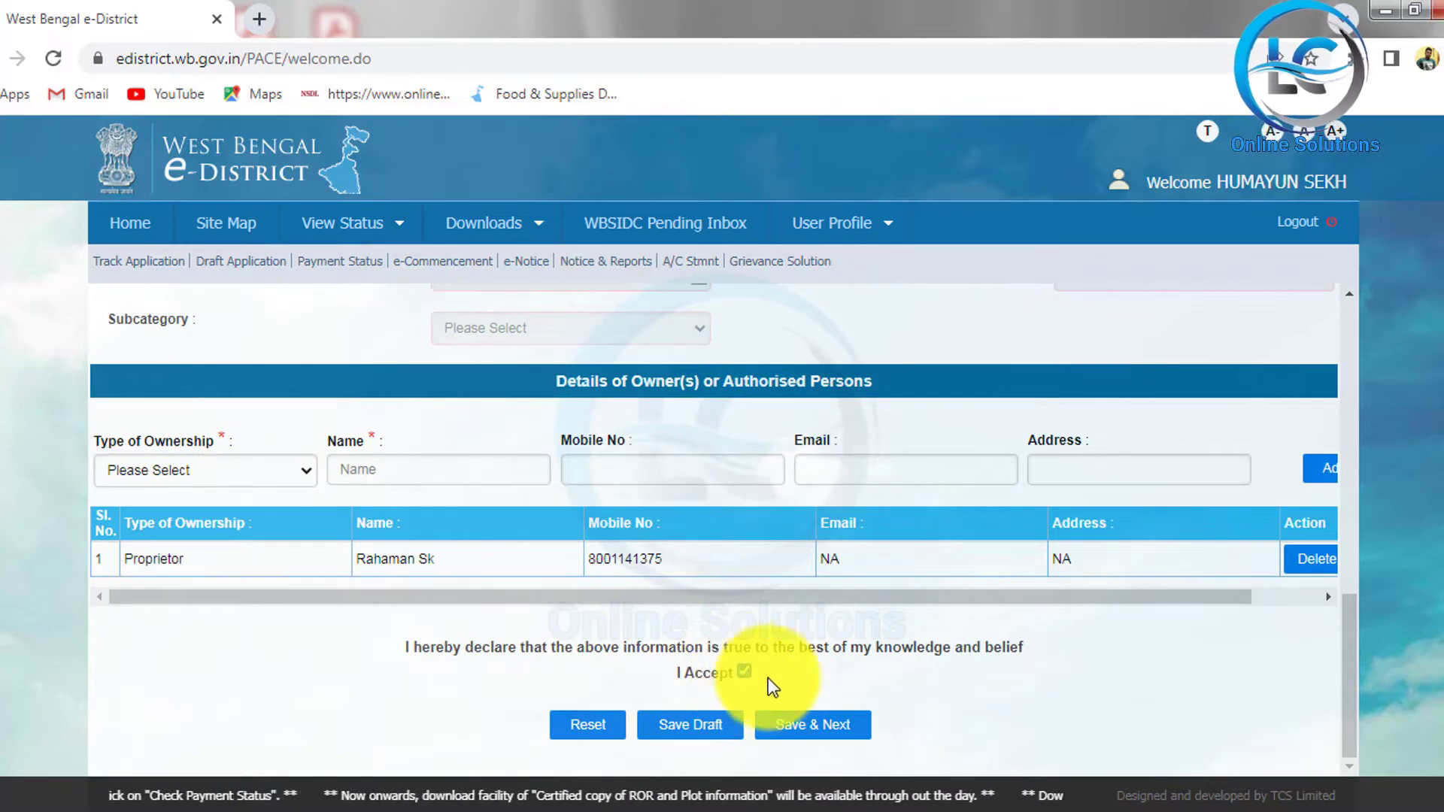
pyautogui.click(834, 737)
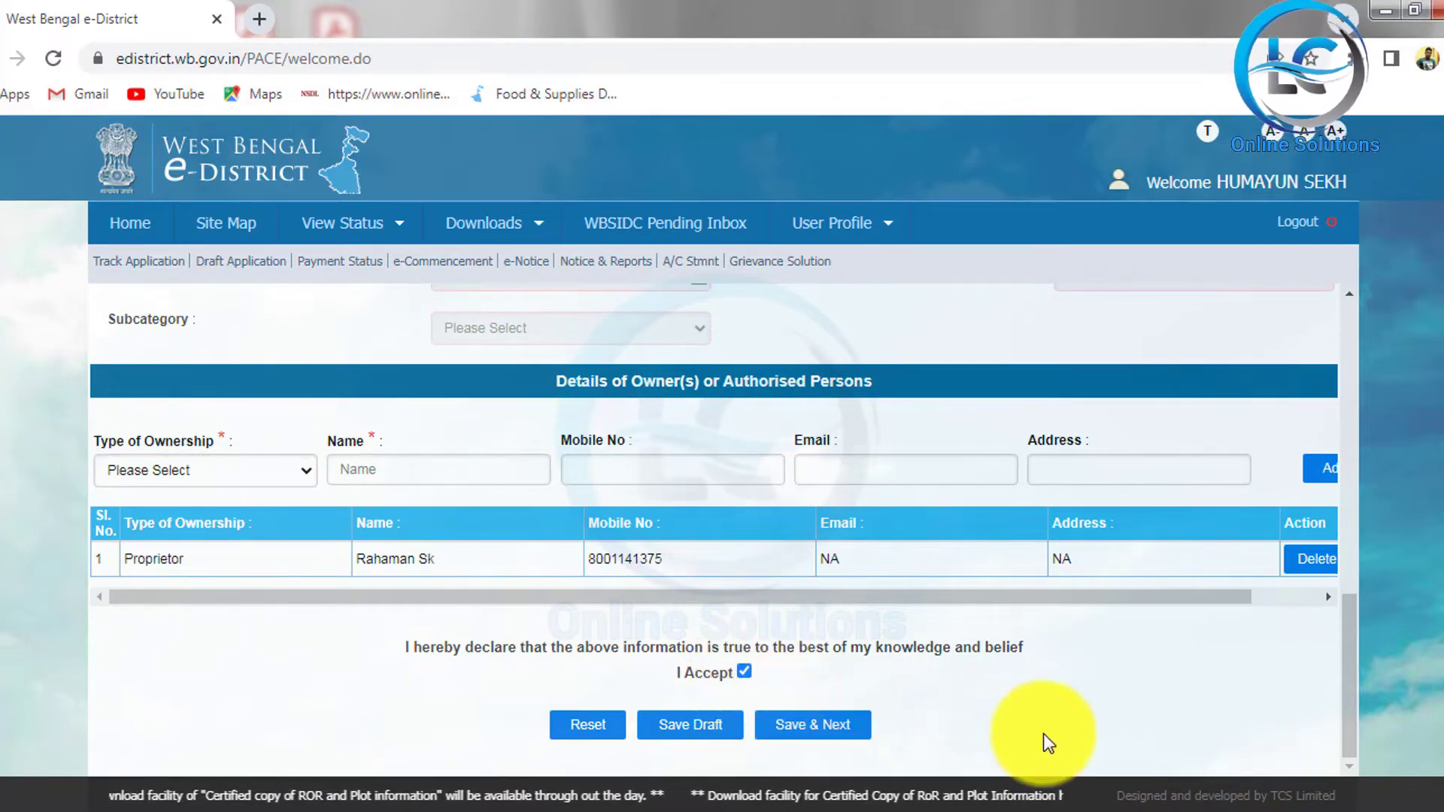
pyautogui.scroll(-7, 931, 607)
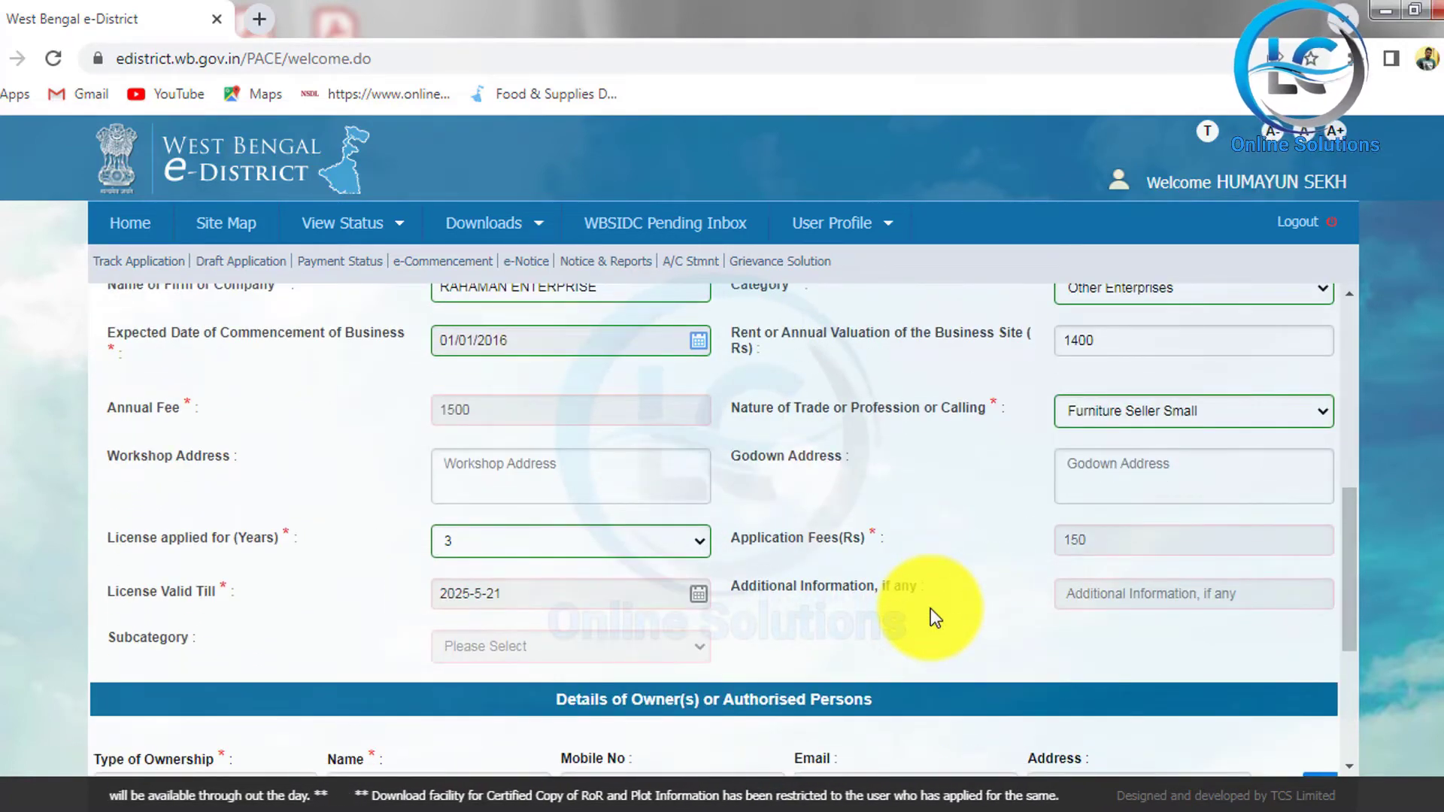
pyautogui.scroll(-4, 931, 608)
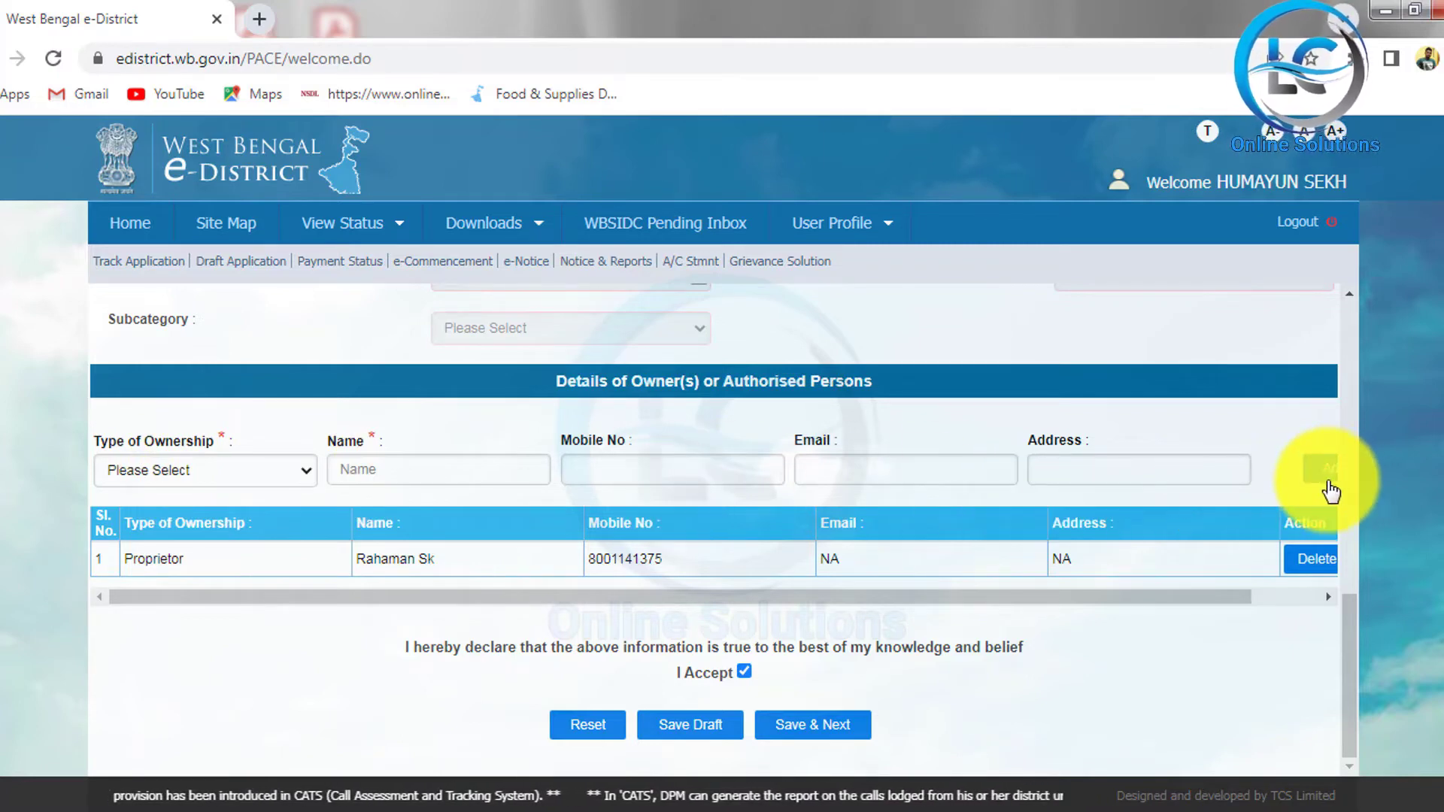
pyautogui.click(844, 743)
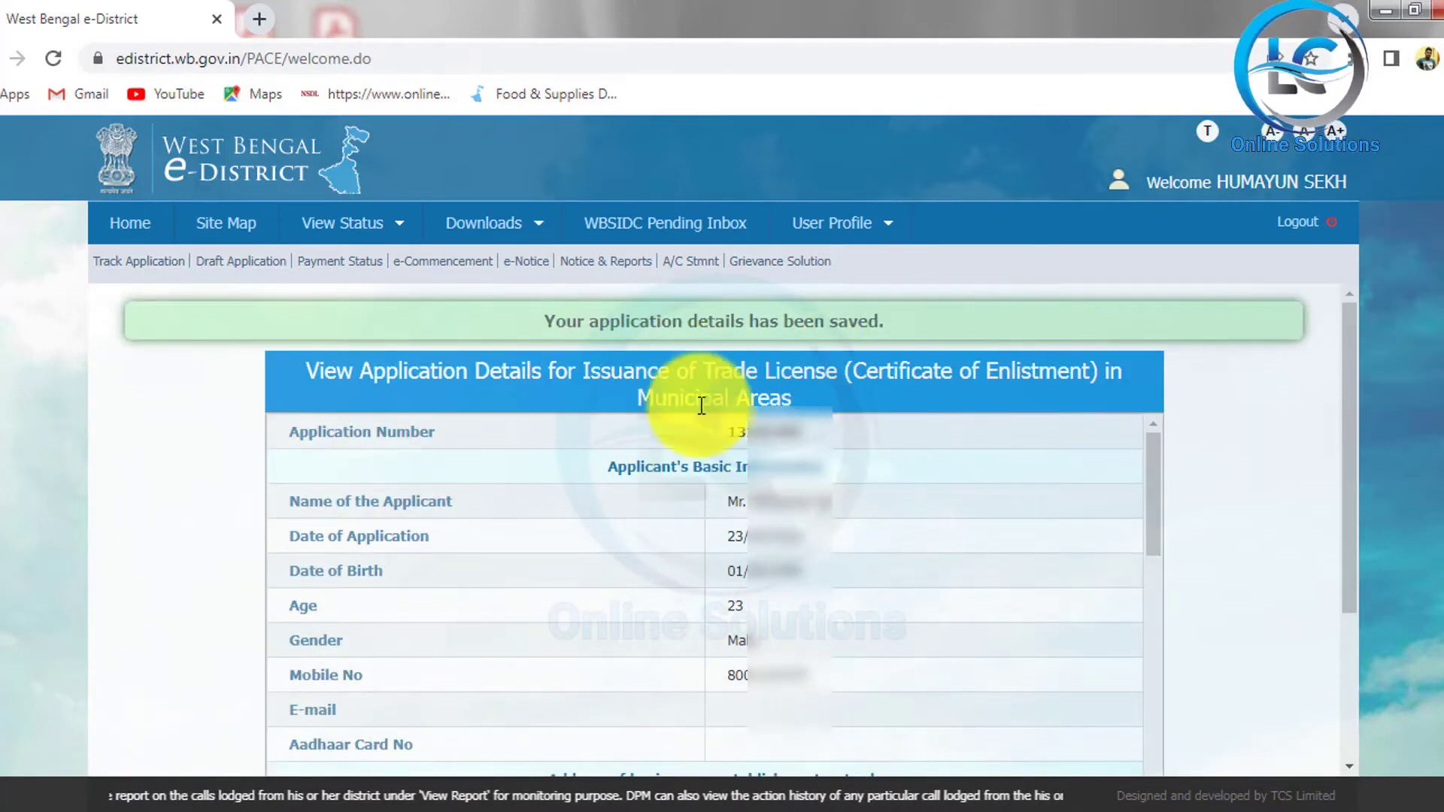
# Step: Review the saved application details, then go to Attach Supporting Document
pyautogui.scroll(-2, 912, 482)
pyautogui.scroll(2, 902, 507)
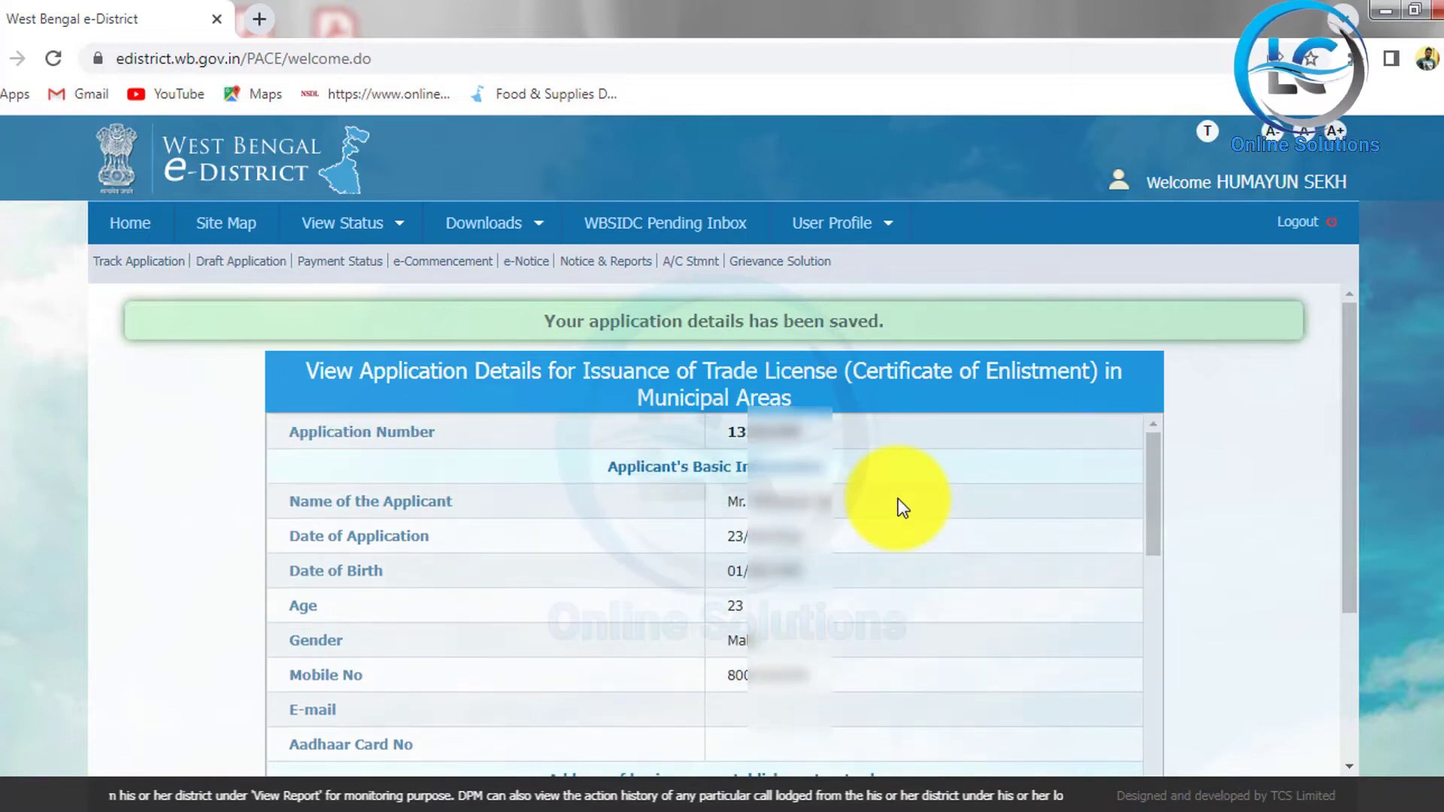
pyautogui.scroll(-7, 832, 484)
pyautogui.scroll(-10, 832, 475)
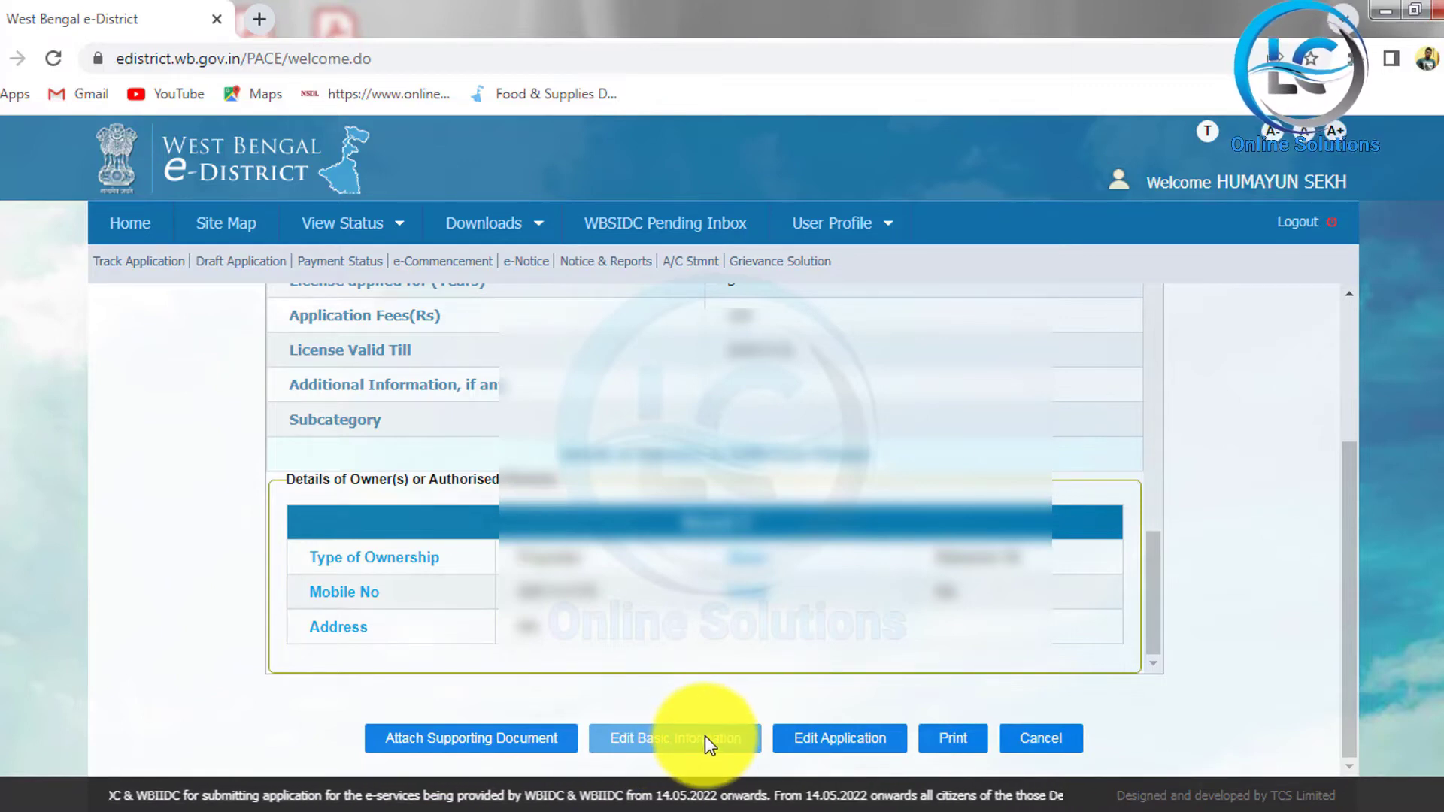
pyautogui.scroll(15, 842, 628)
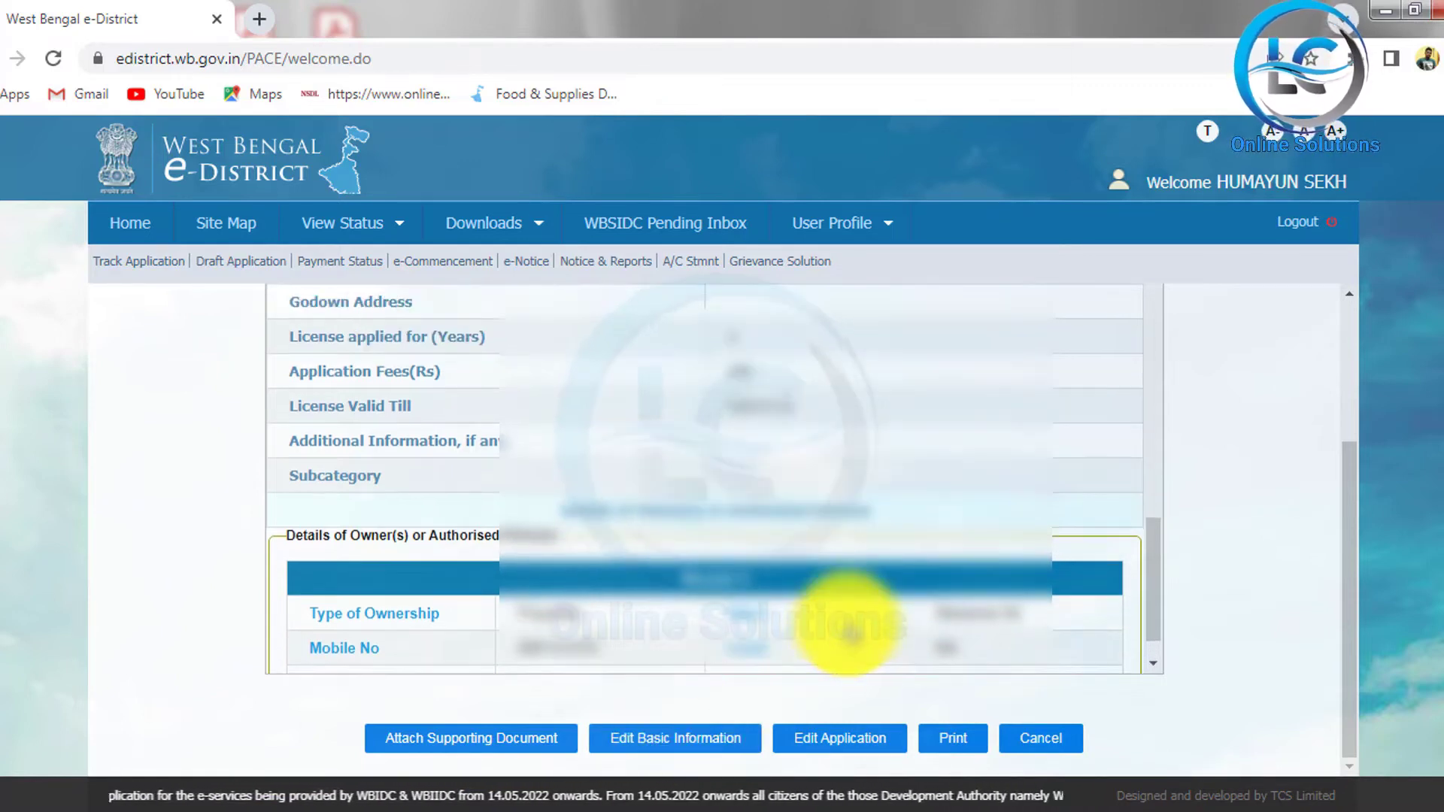
pyautogui.scroll(-15, 850, 631)
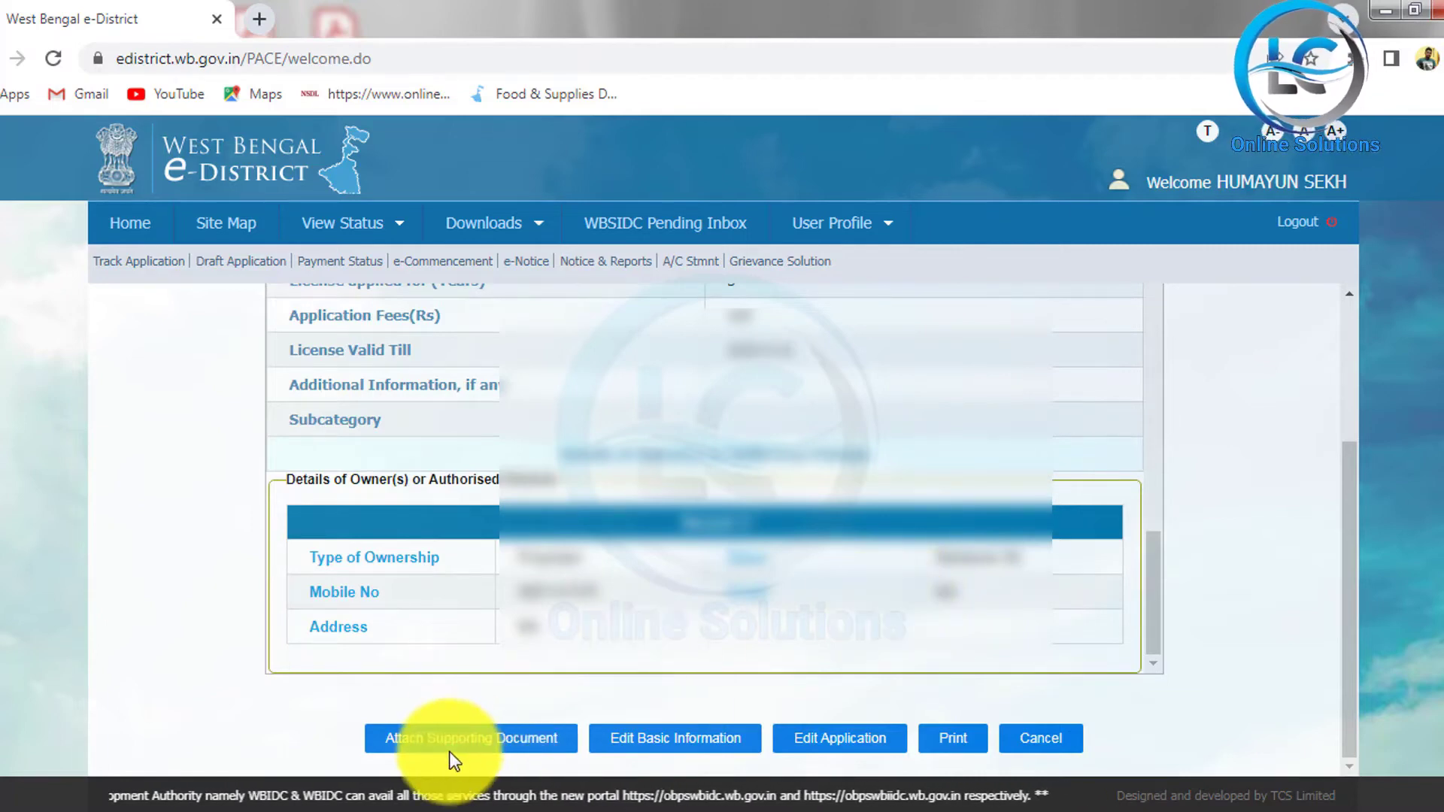
pyautogui.click(463, 737)
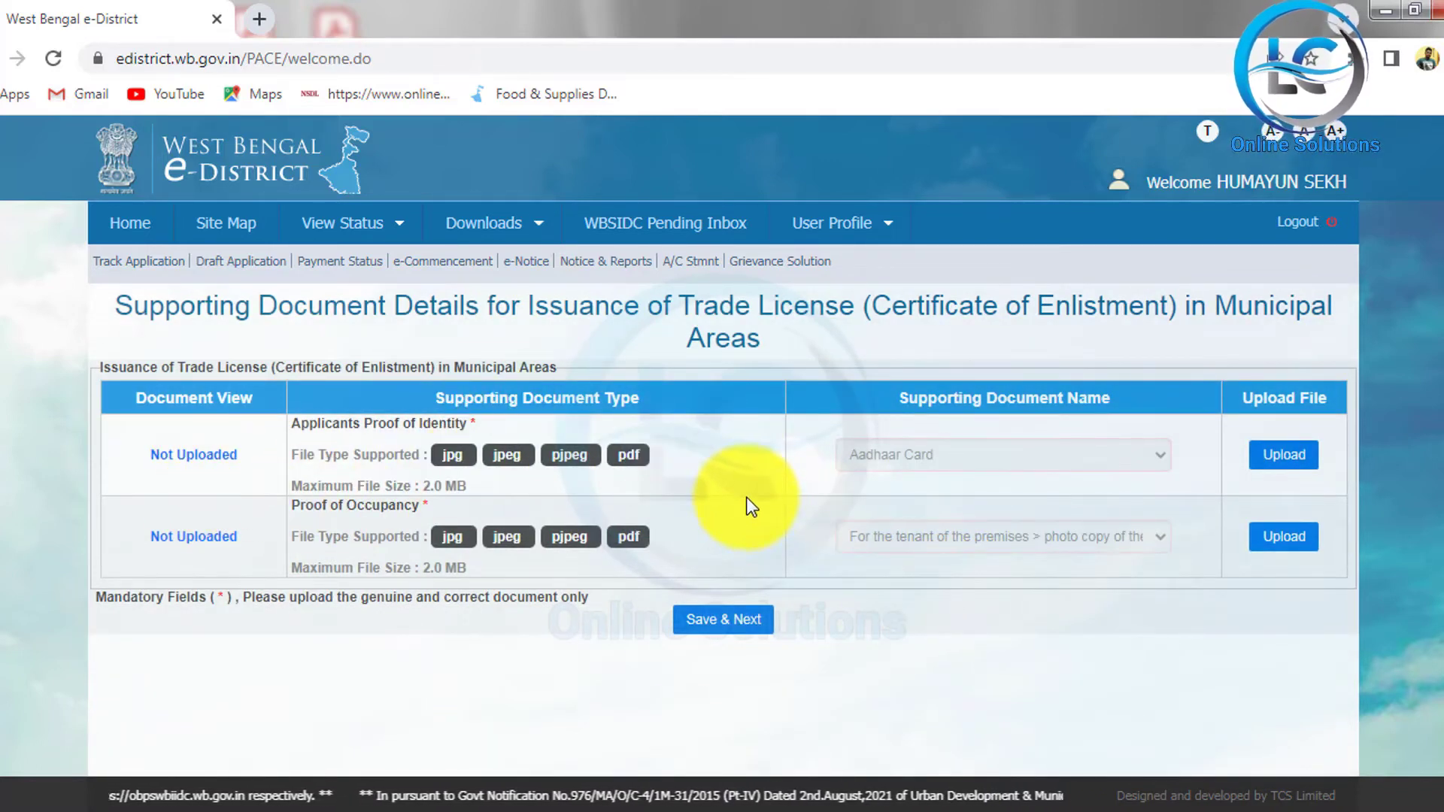
# Step: Upload ADHAR.pdf as an Aadhaar Card for the applicant's proof of identity
pyautogui.moveTo(109, 275)
pyautogui.mouseDown()
pyautogui.moveTo(291, 328)
pyautogui.moveTo(1166, 371)
pyautogui.moveTo(1301, 357)
pyautogui.mouseUp()
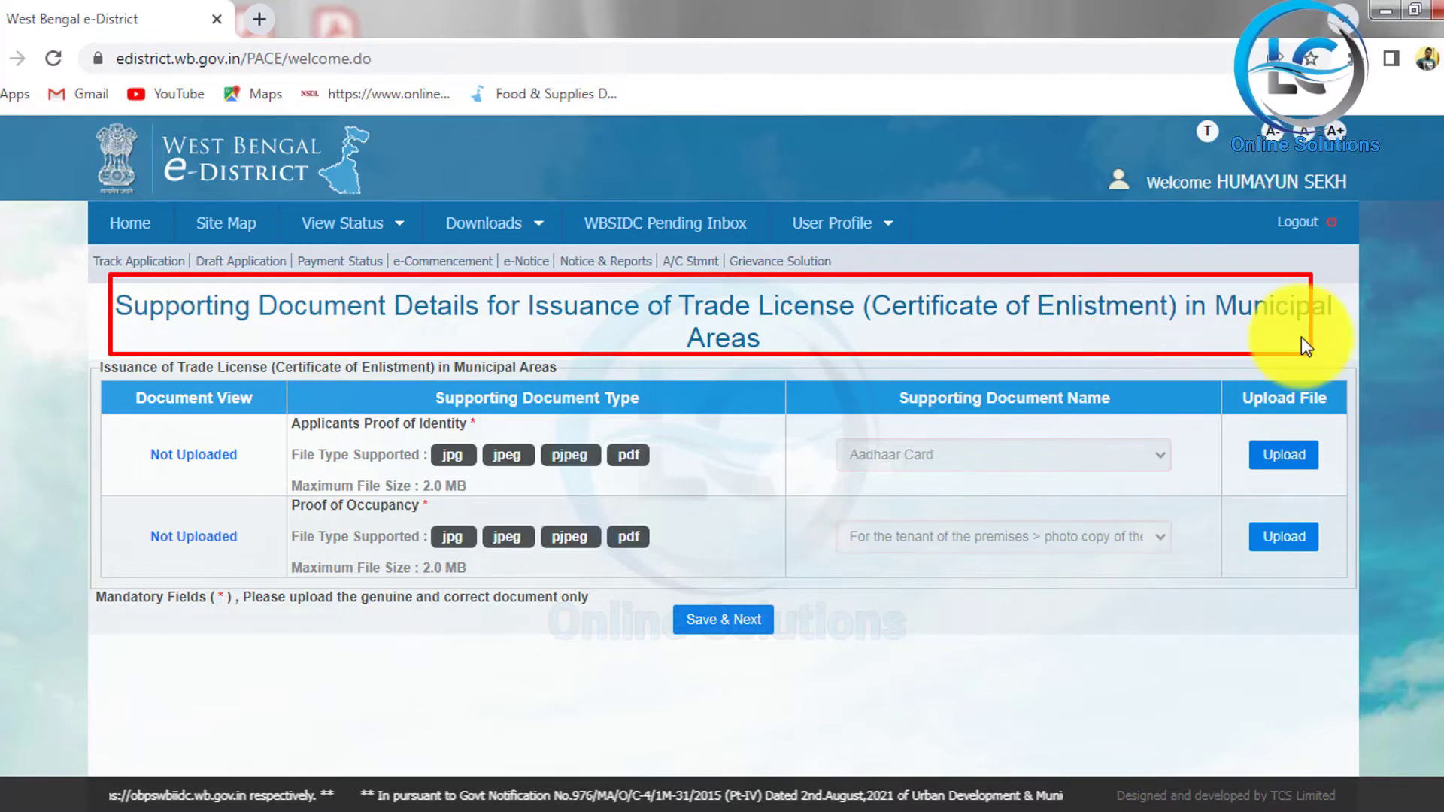
pyautogui.press('Escape')
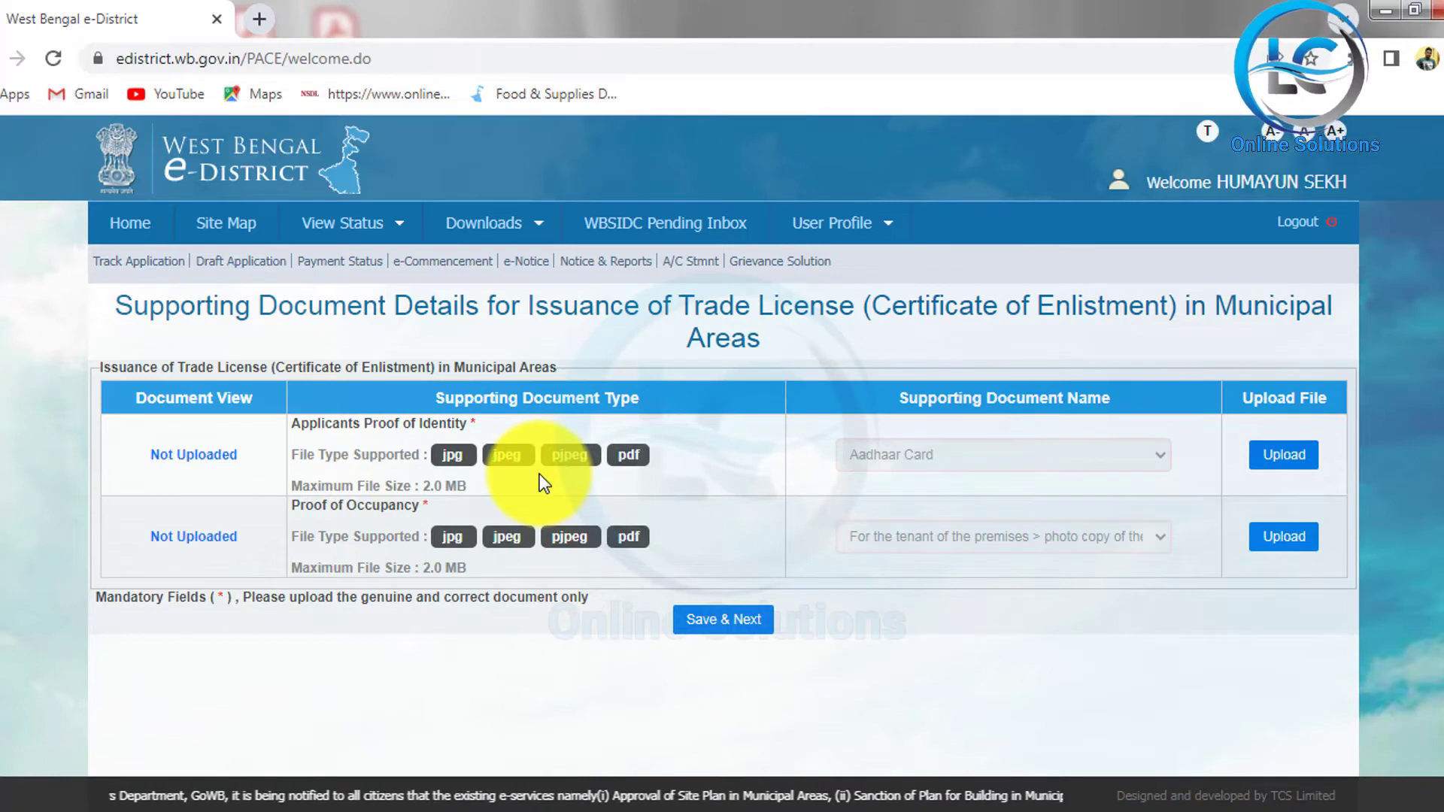
pyautogui.click(1284, 454)
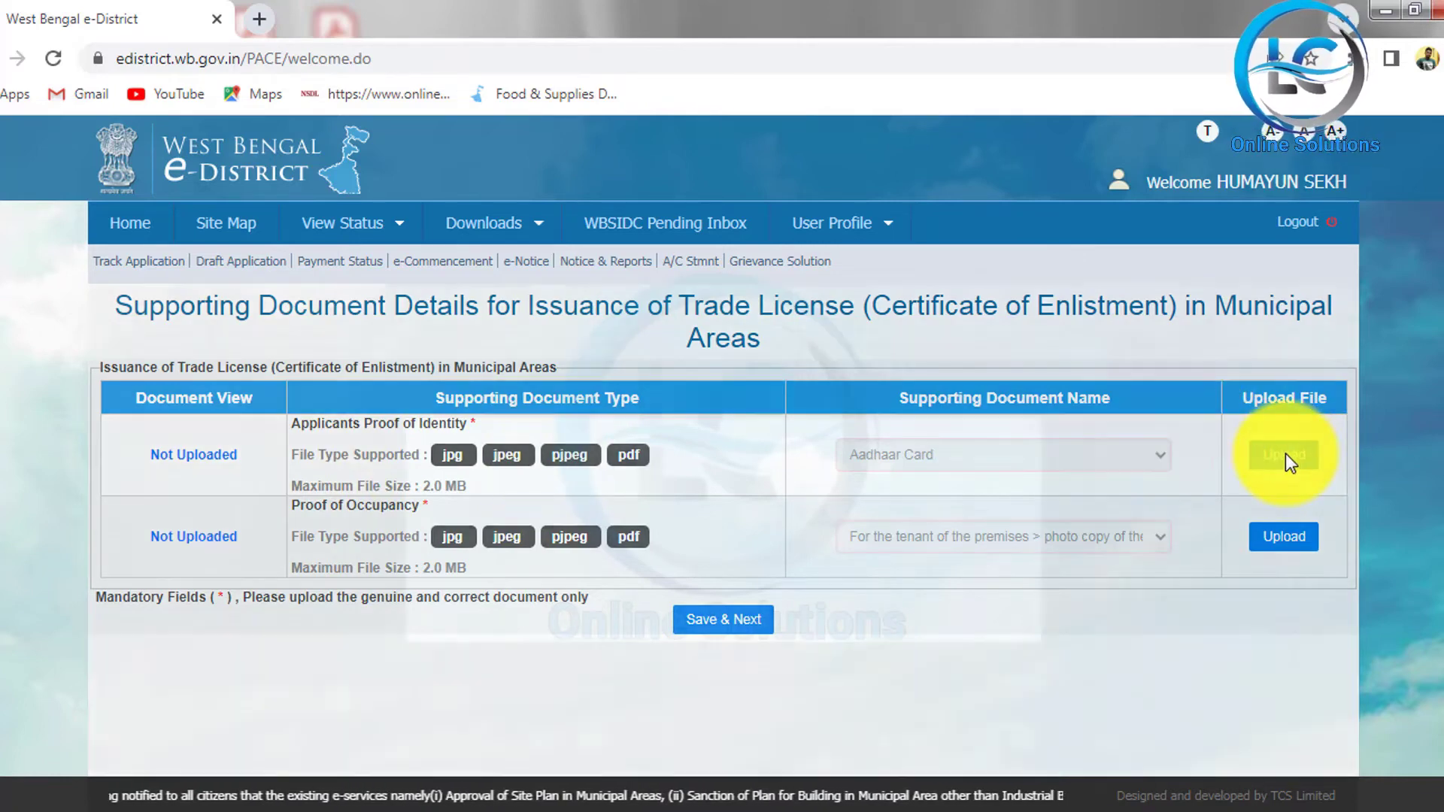
pyautogui.click(684, 482)
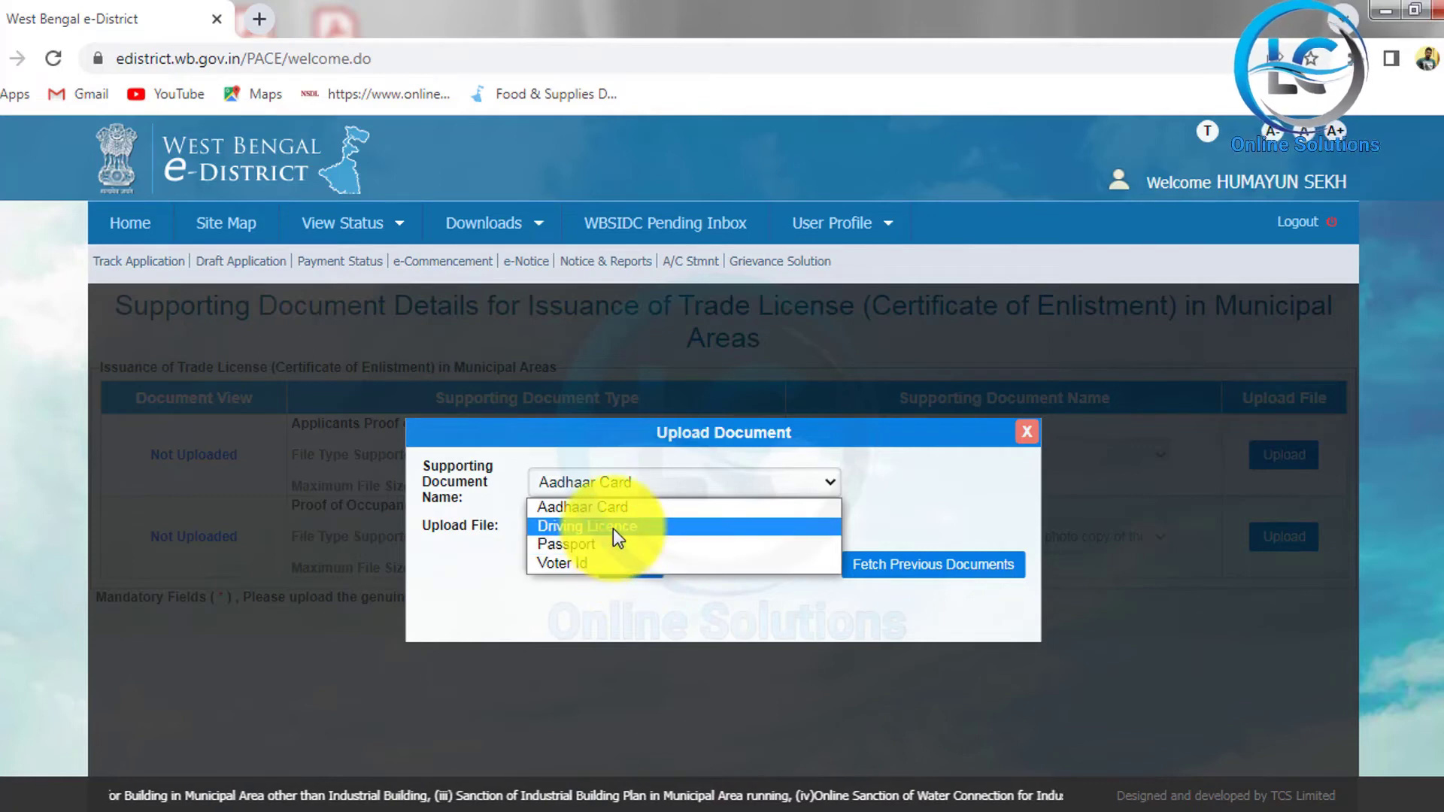
pyautogui.click(614, 509)
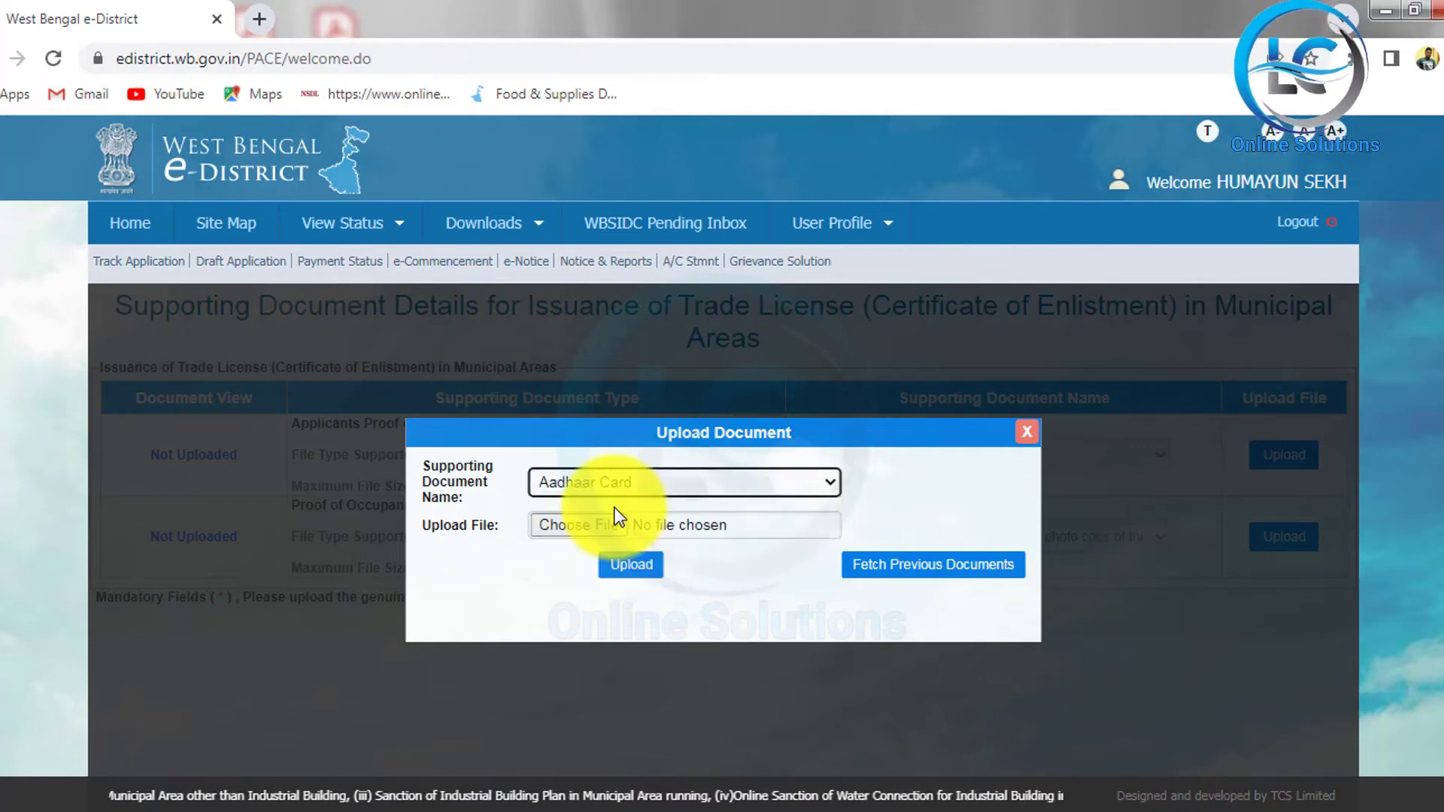
pyautogui.click(560, 528)
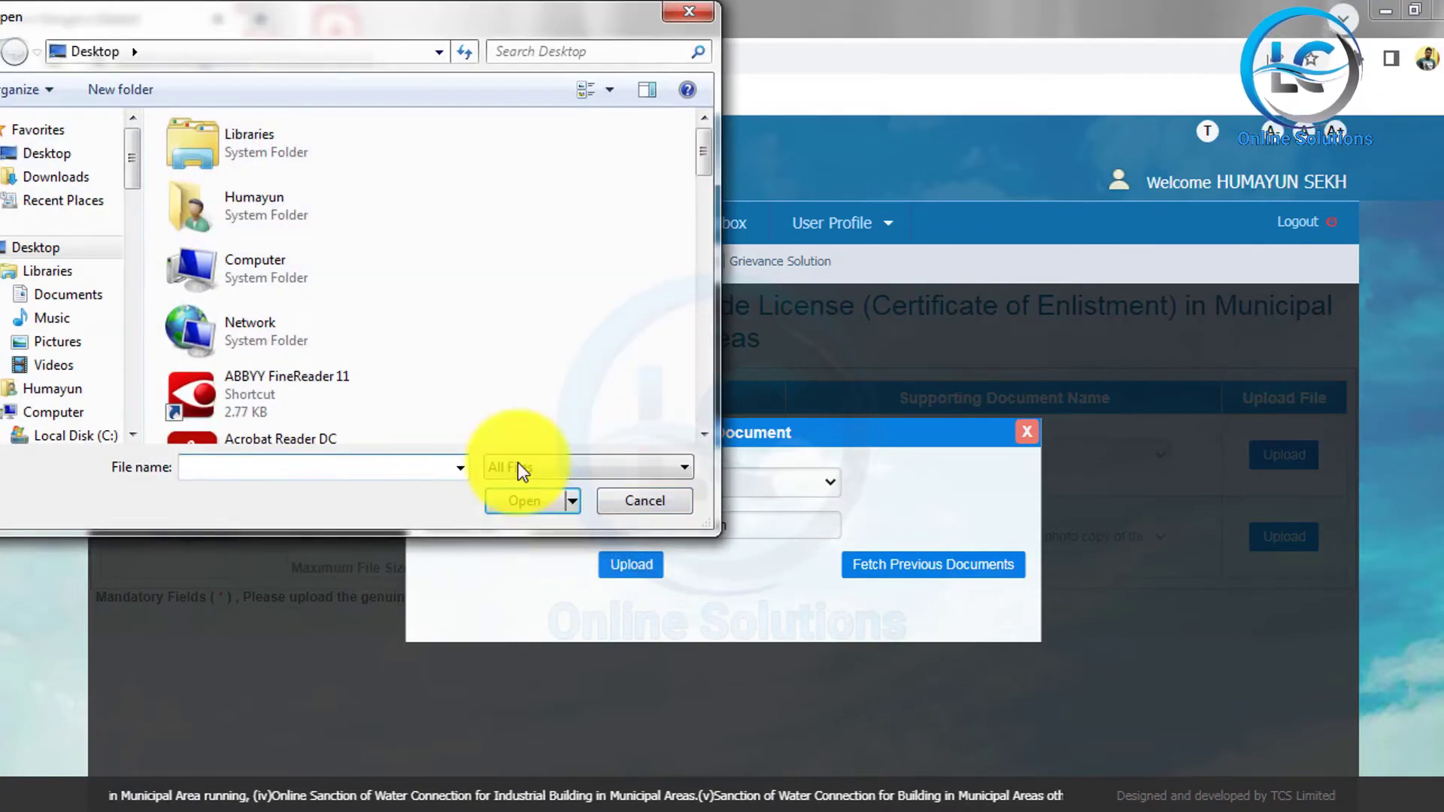
pyautogui.click(516, 498)
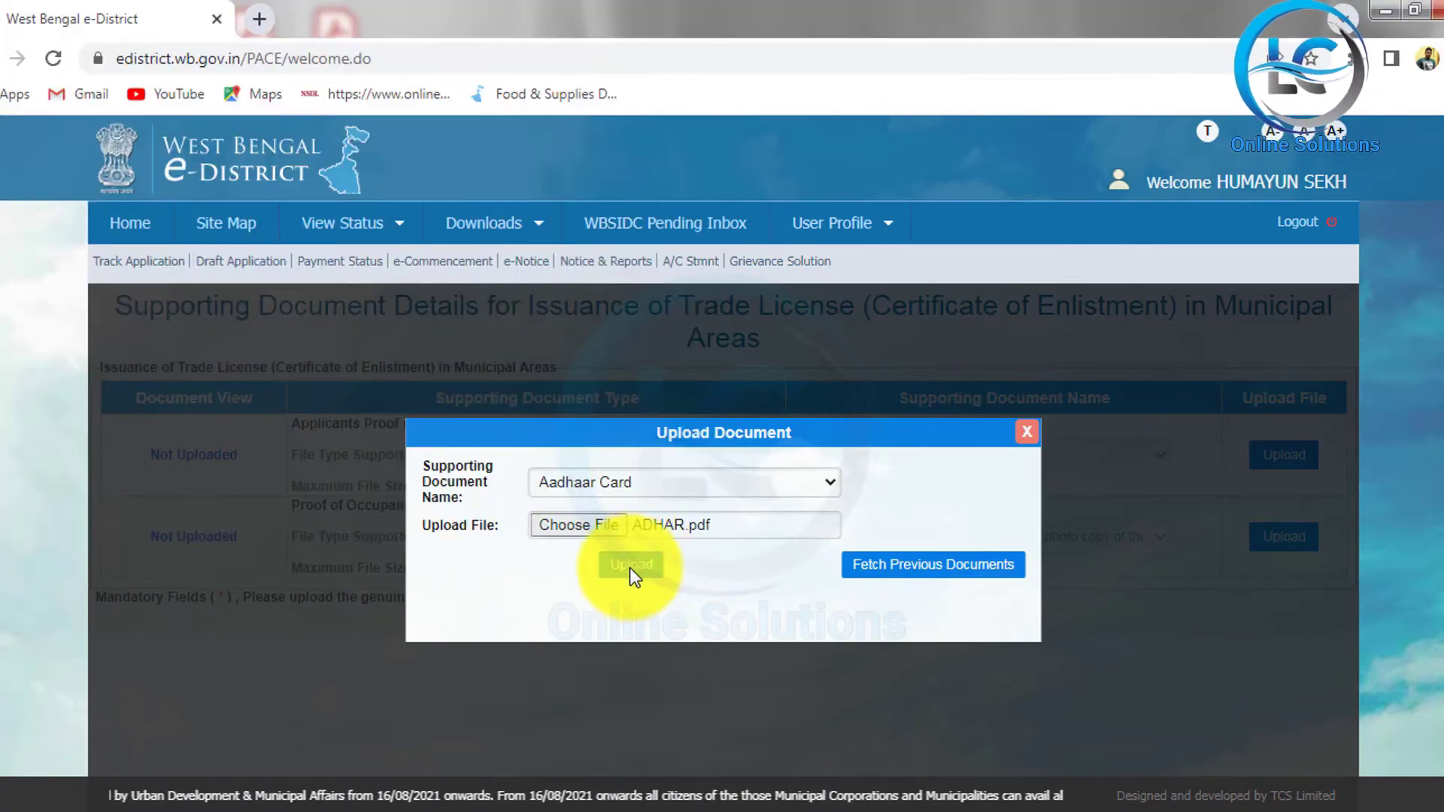
pyautogui.click(631, 565)
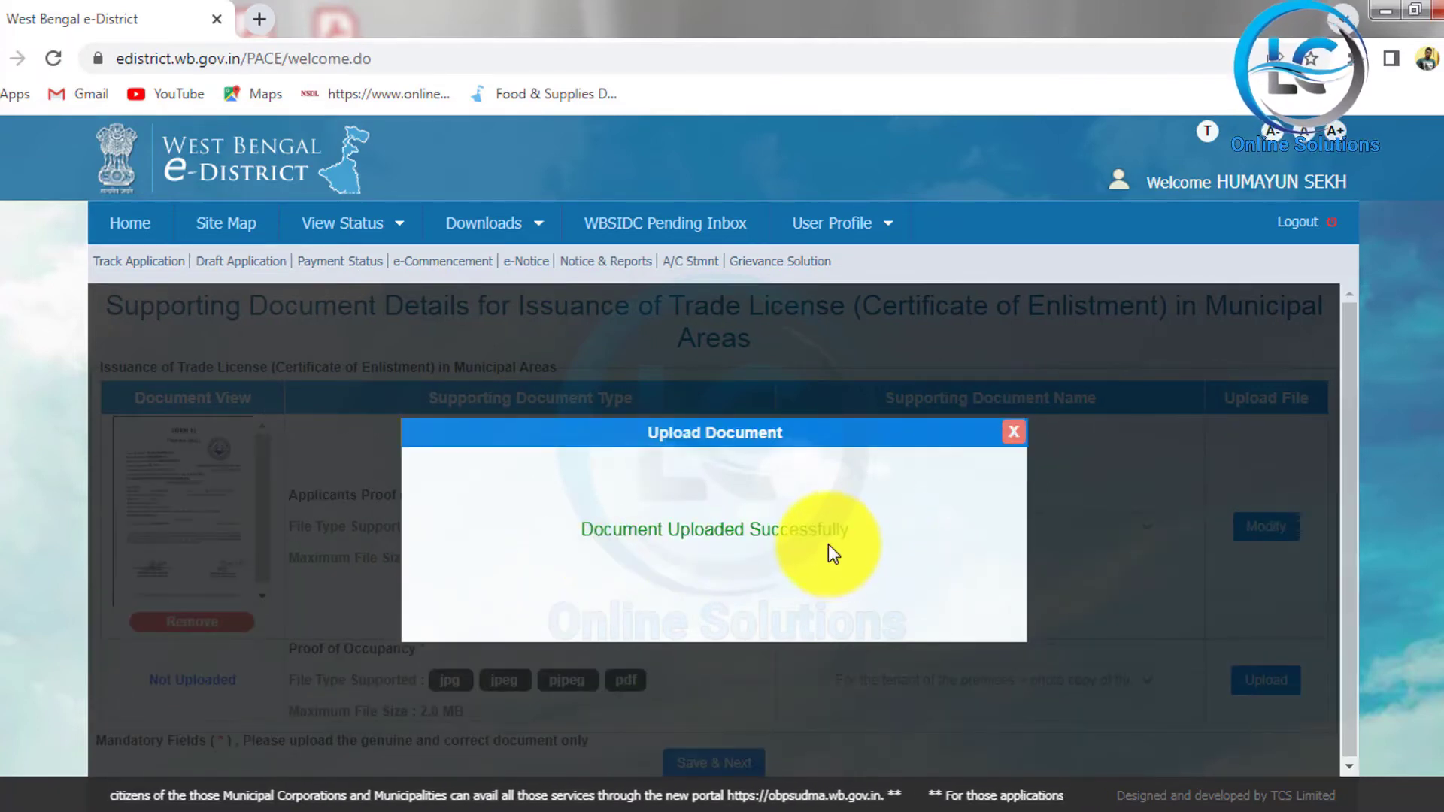
pyautogui.click(1014, 431)
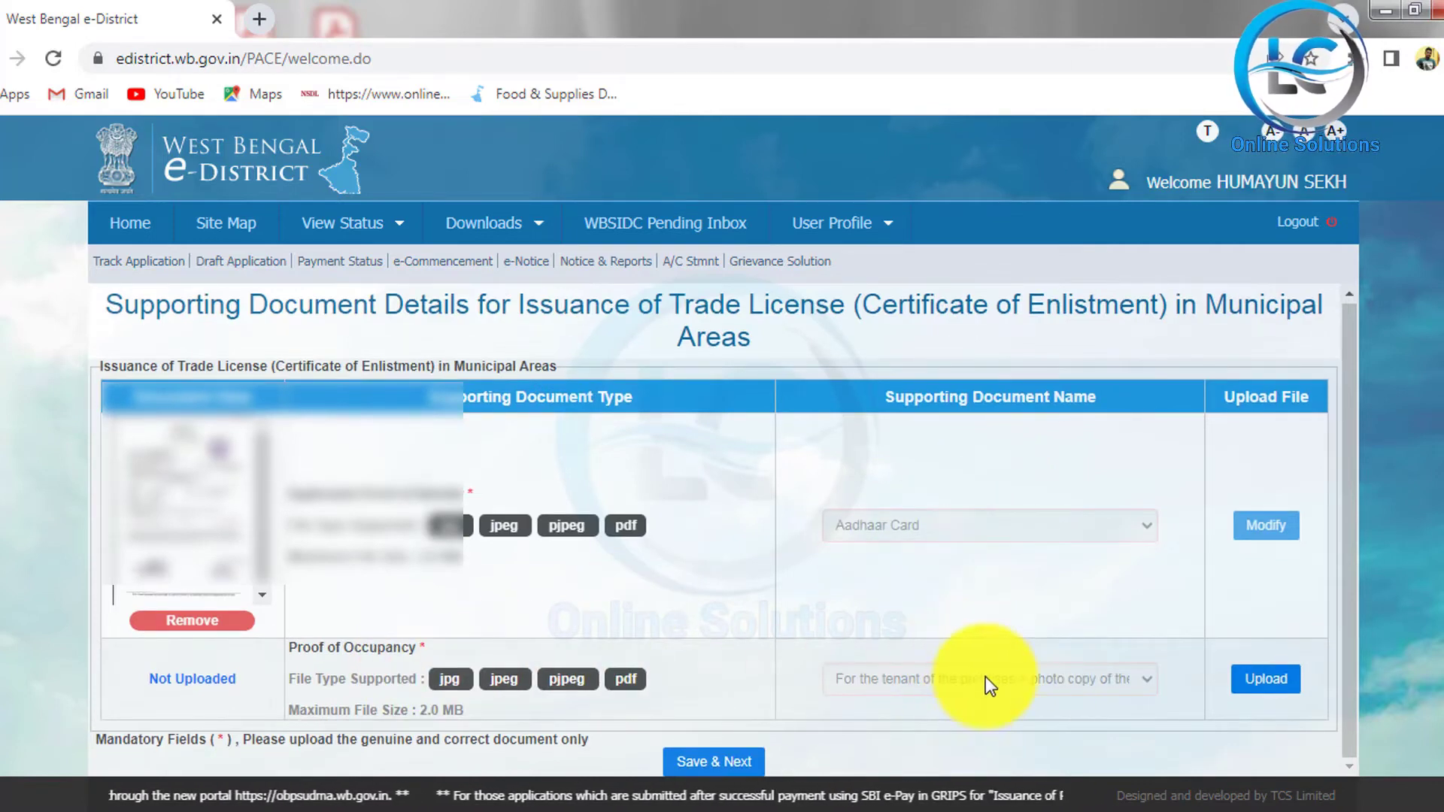
# Step: Upload the owner's current Municipal Property Tax Receipt as proof of occupancy
pyautogui.click(1270, 681)
pyautogui.click(787, 482)
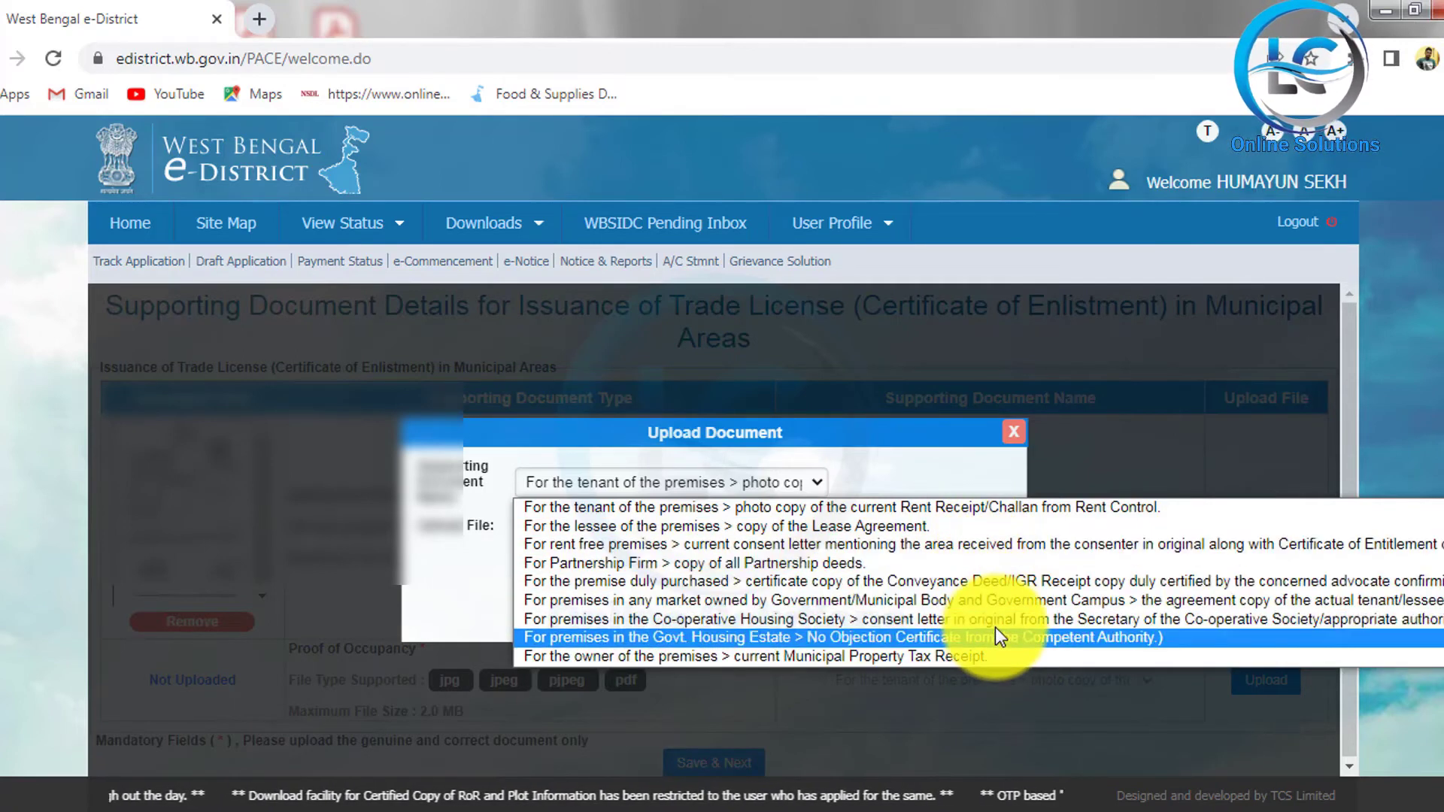
pyautogui.click(991, 655)
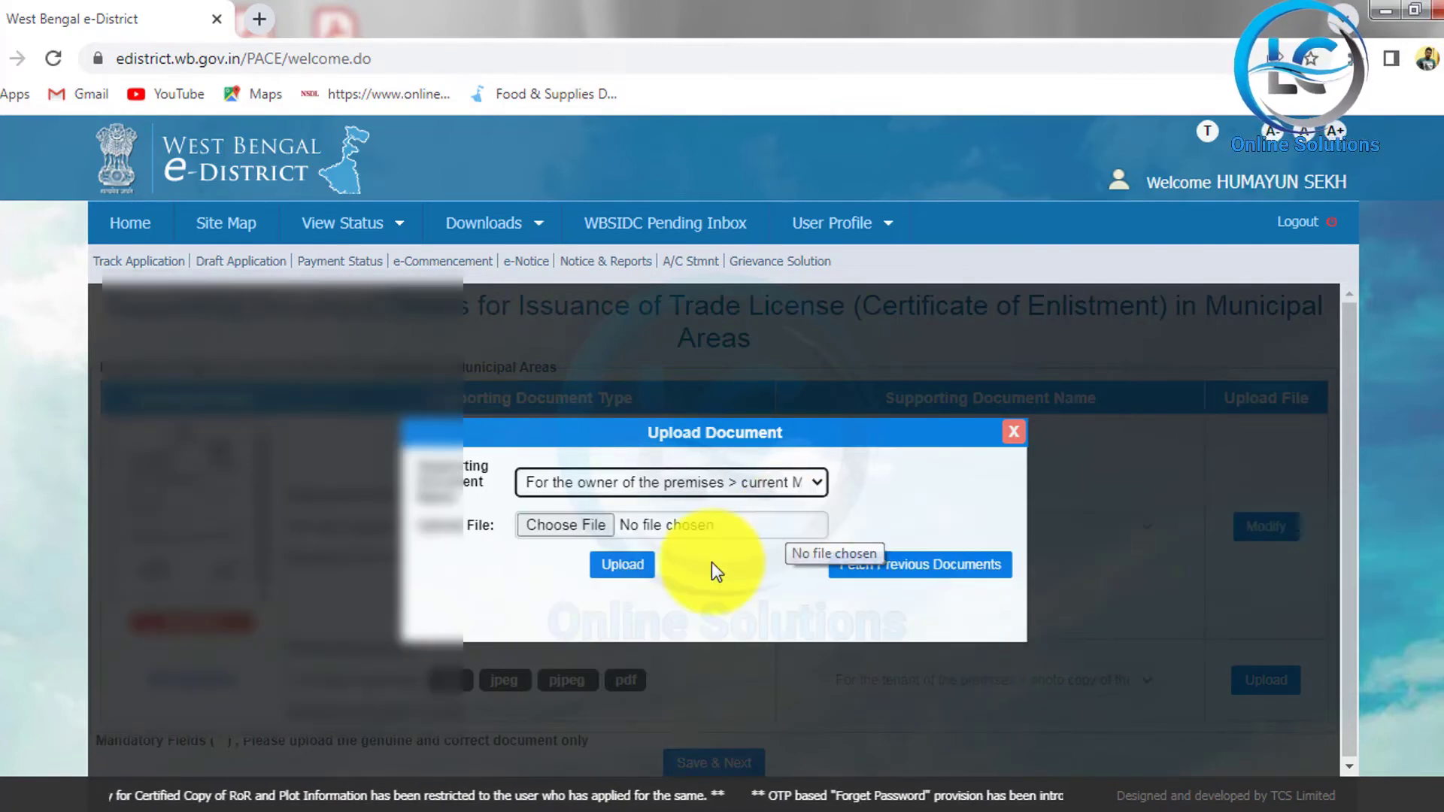
pyautogui.click(651, 563)
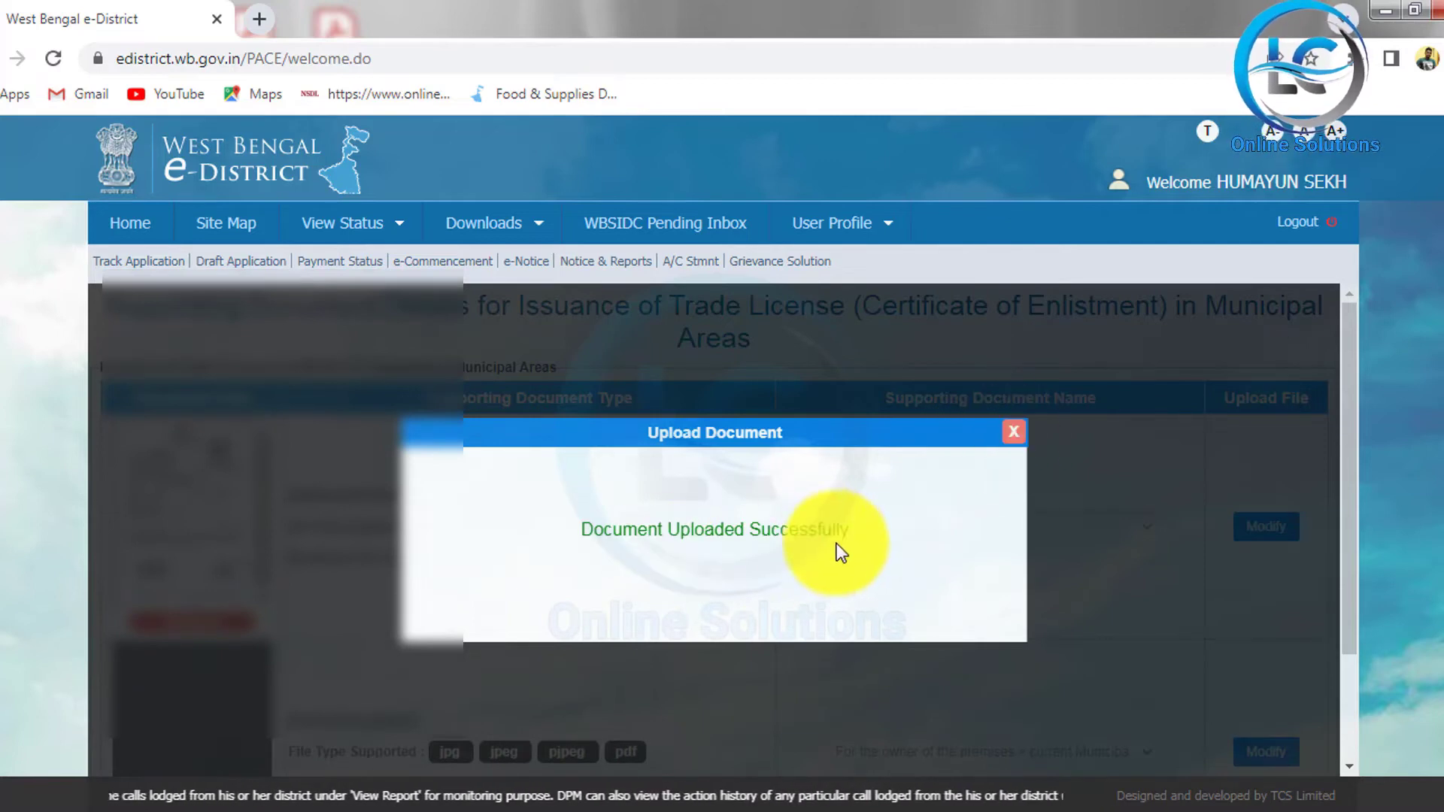
pyautogui.click(1013, 431)
pyautogui.scroll(-5, 850, 572)
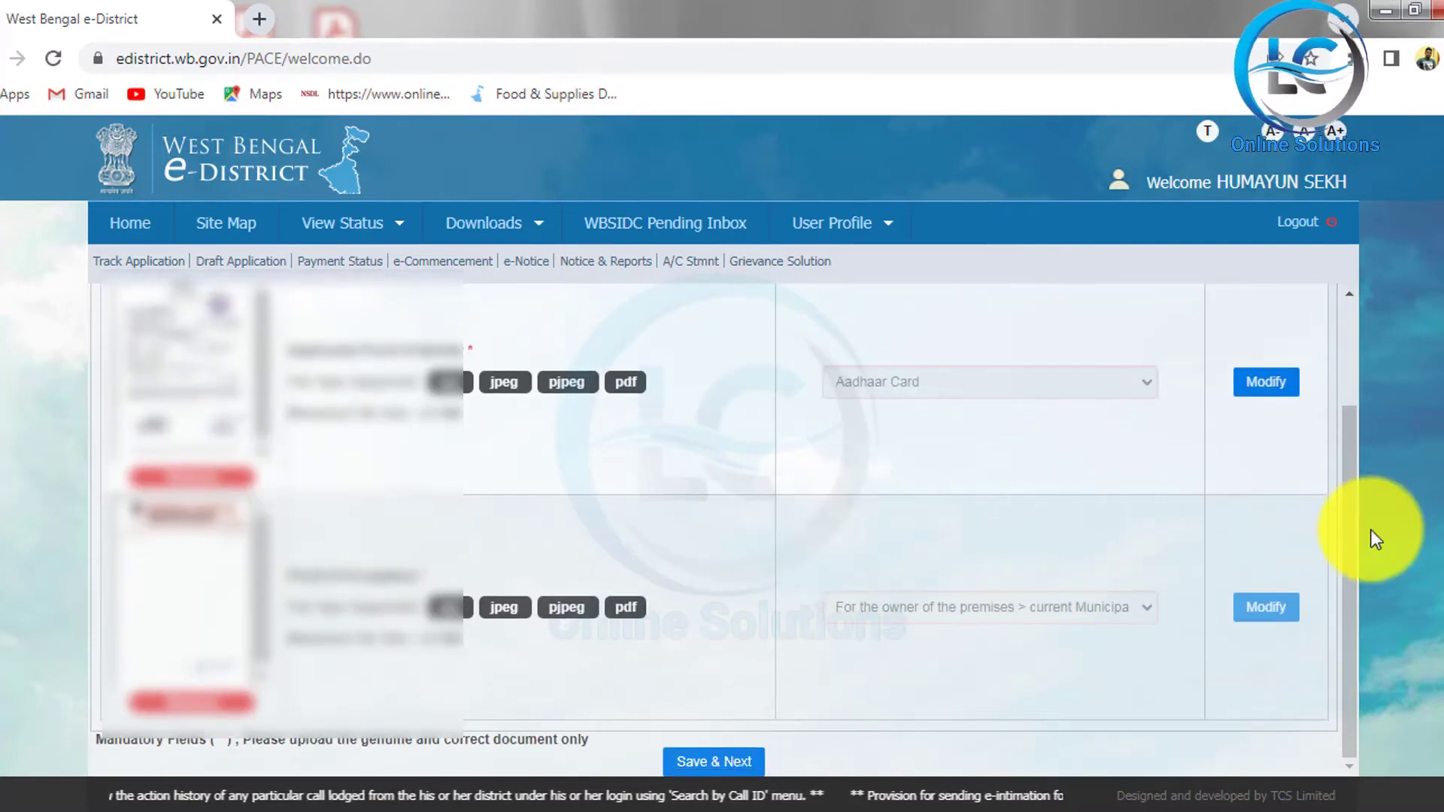
# Step: Save the documents and scroll the preview to the Supporting Document List and Submit button
pyautogui.click(738, 760)
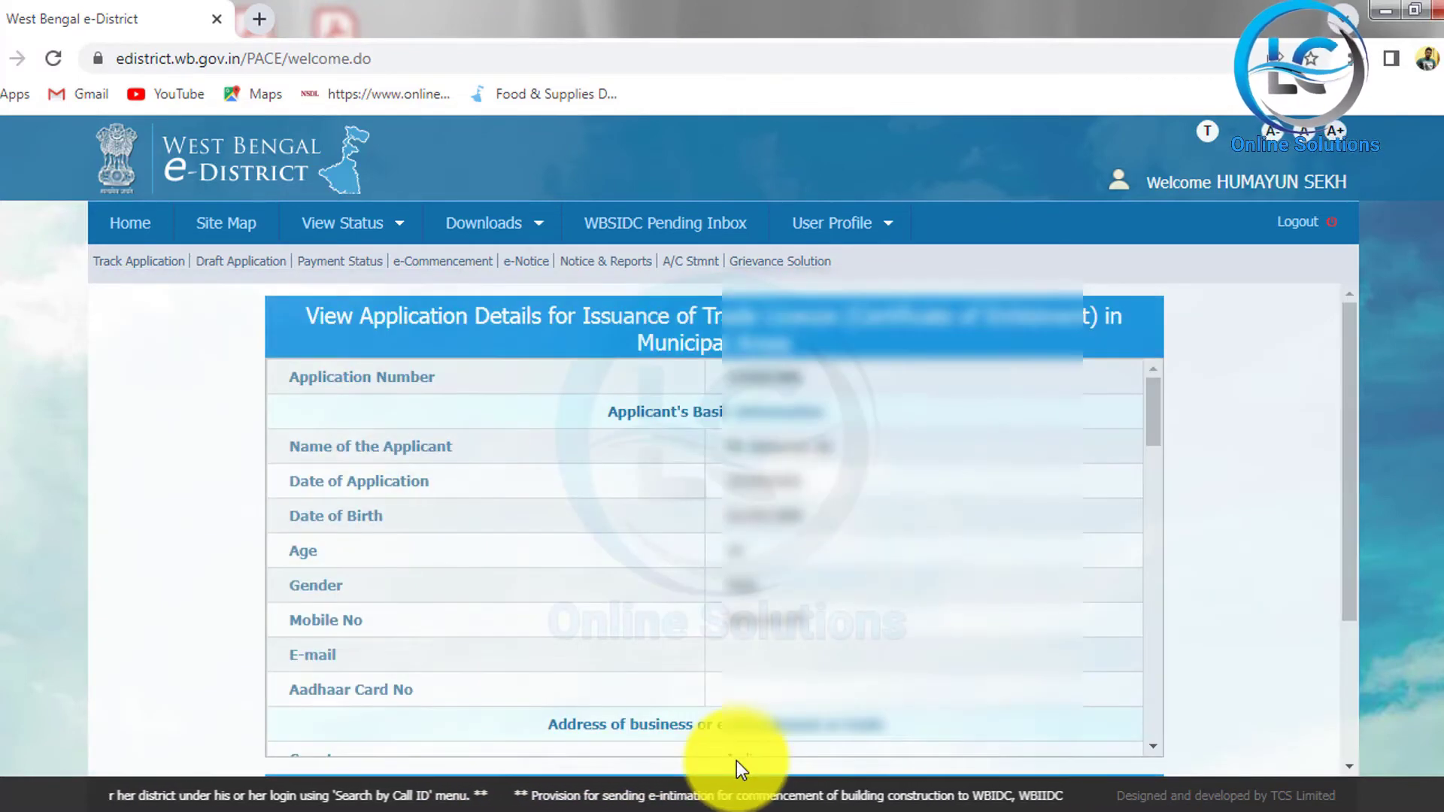
pyautogui.scroll(-2, 1212, 430)
pyautogui.scroll(-2, 1212, 431)
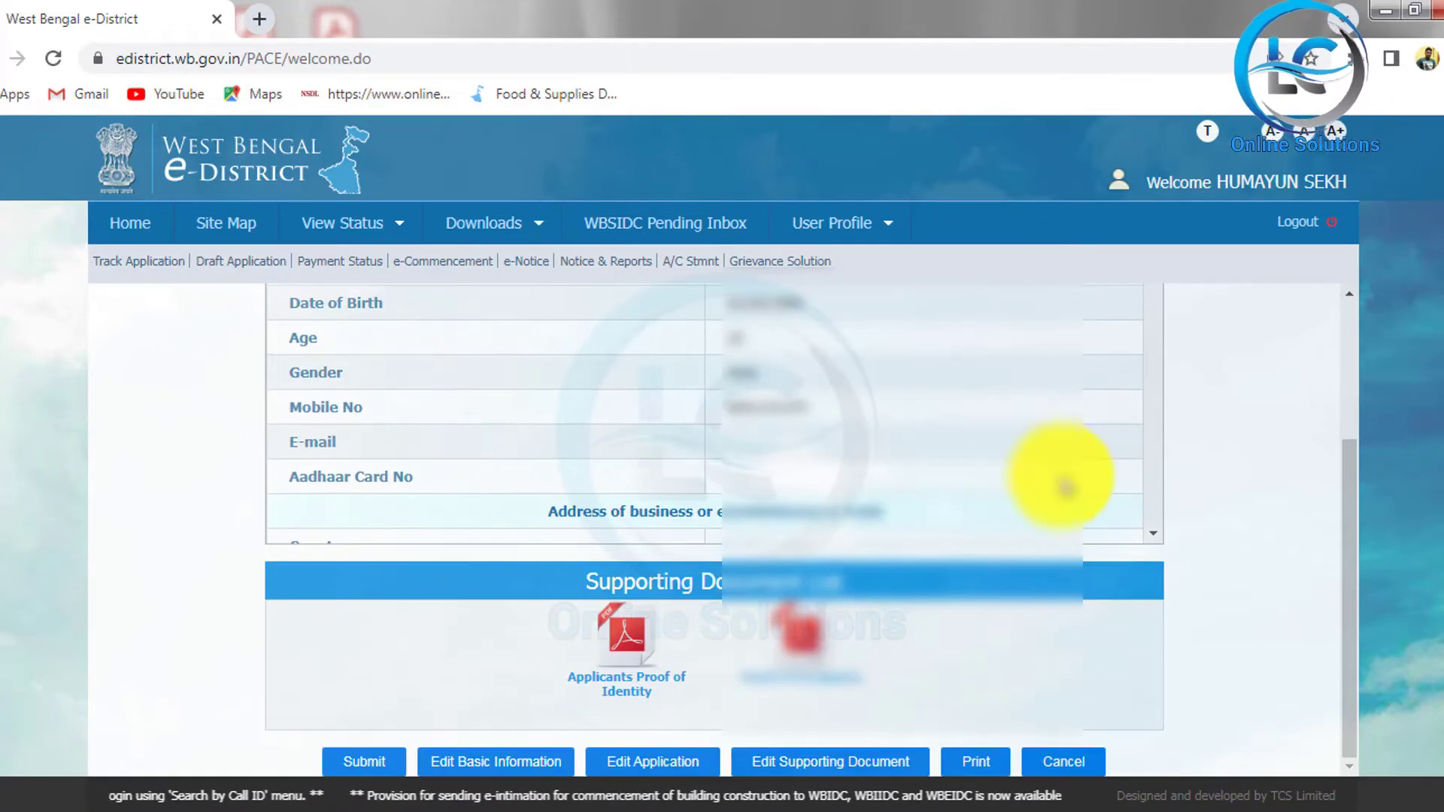
pyautogui.scroll(-5, 1056, 468)
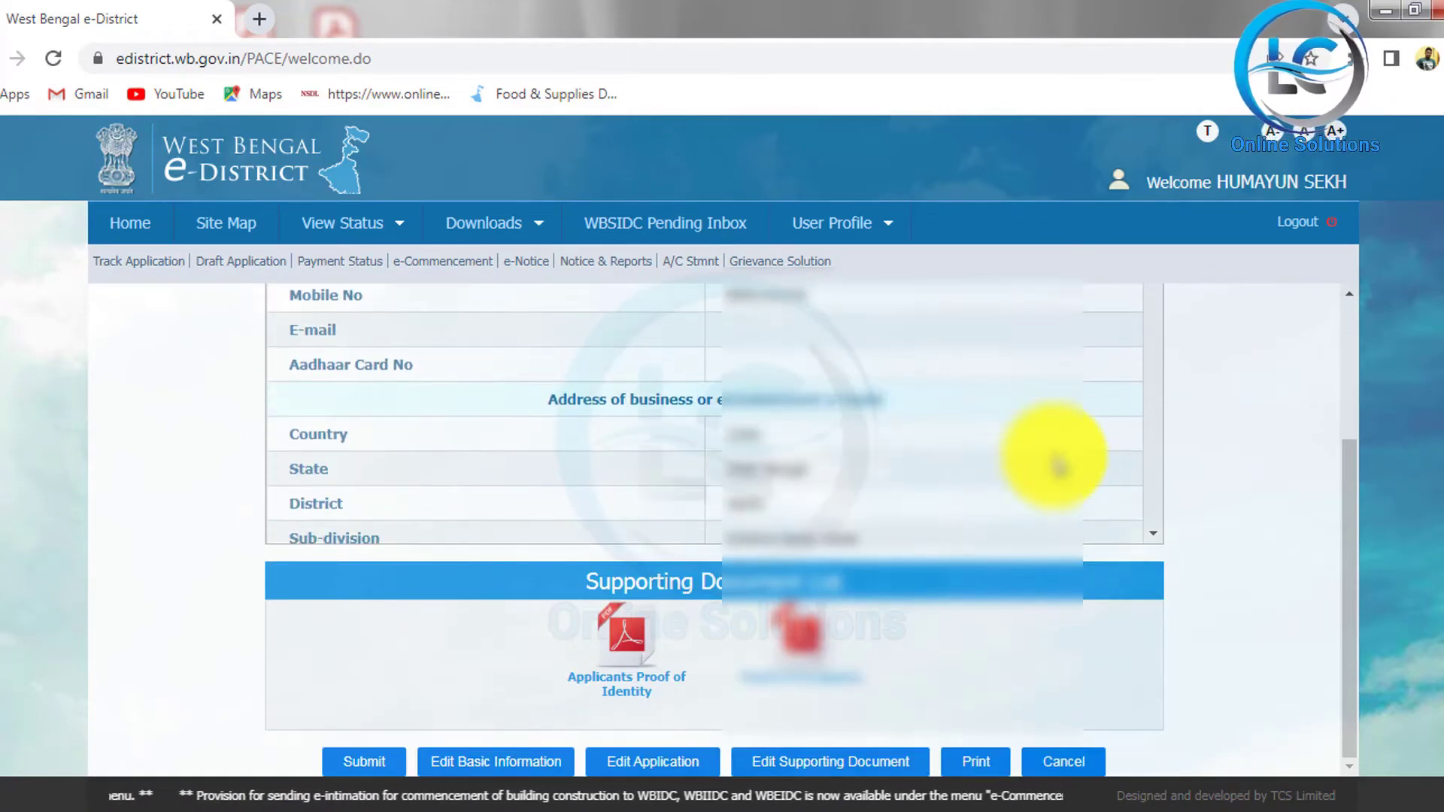